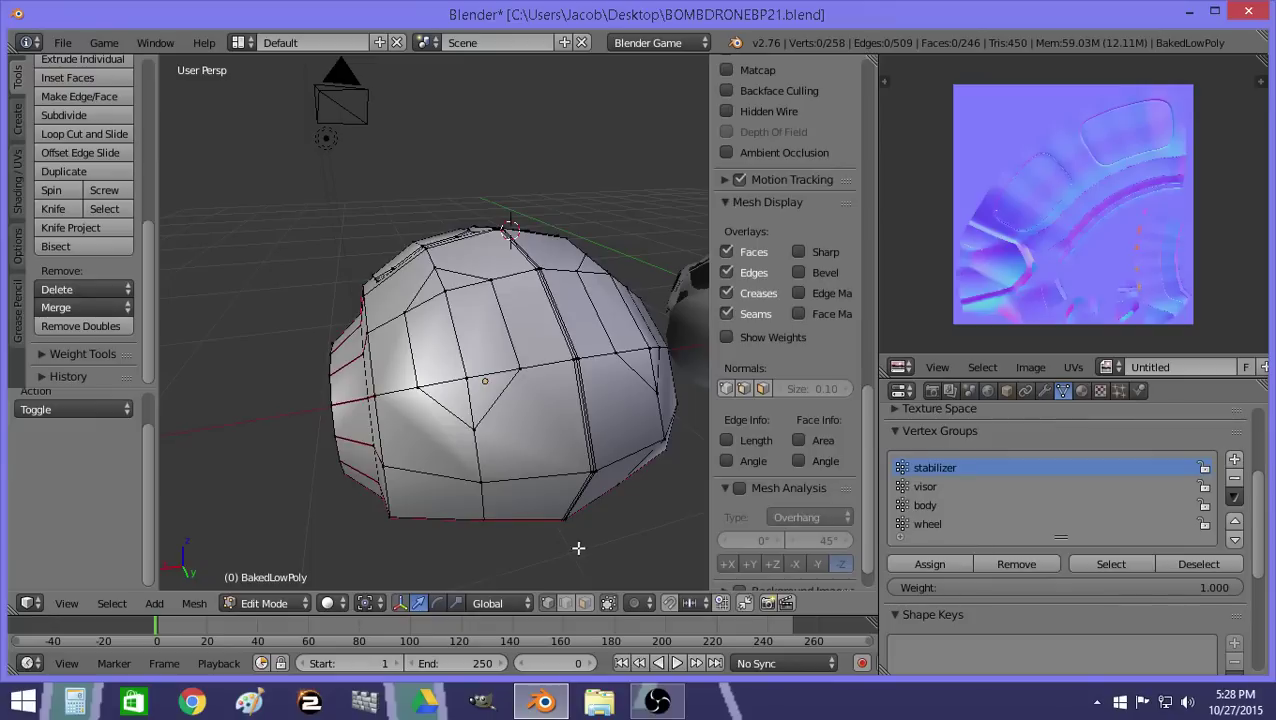
Subdivide the four diagonal edges above and below the front panel of the dome mesh.
key("ctrl+z")
left_click(566, 601)
key("a")
right_click(490, 396)
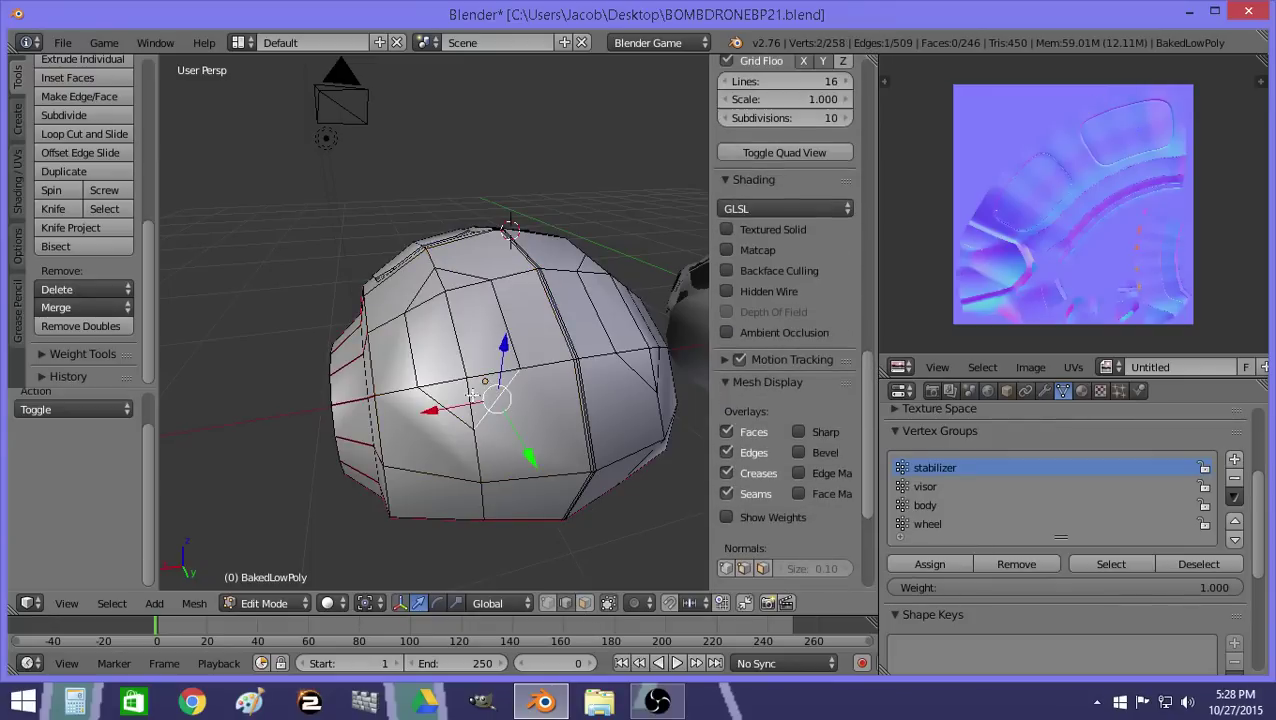
right_click(437, 413, "shift")
right_click(450, 272, "shift")
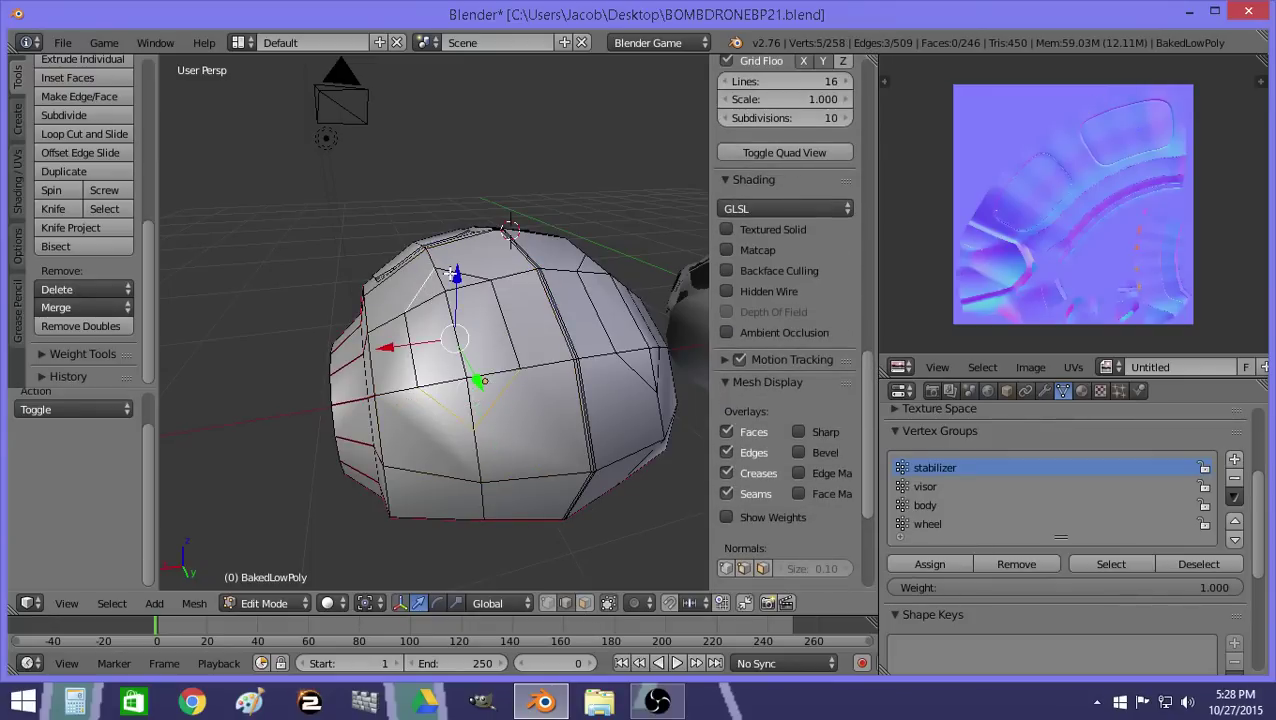
left_click(110, 115)
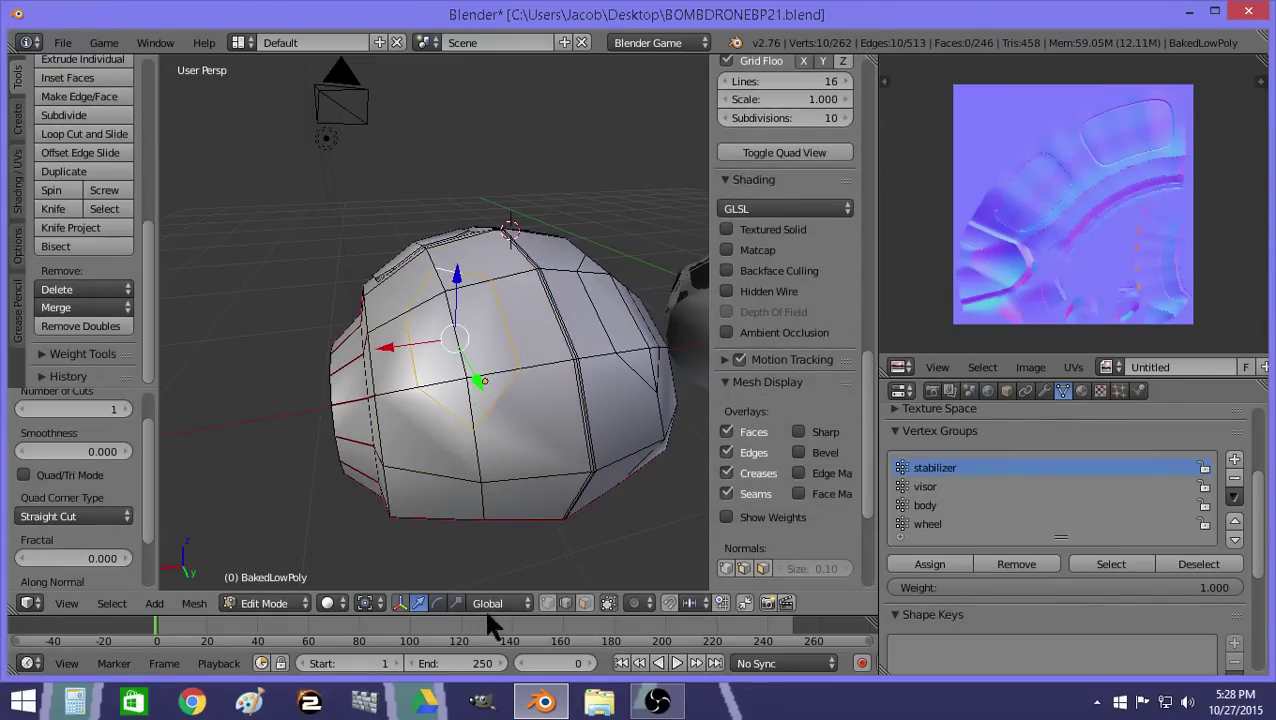
Connect the two lower edge midpoints to the nearest lower corner vertices of the front panel area.
left_click(547, 603)
right_click(442, 416)
right_click(391, 462, "shift")
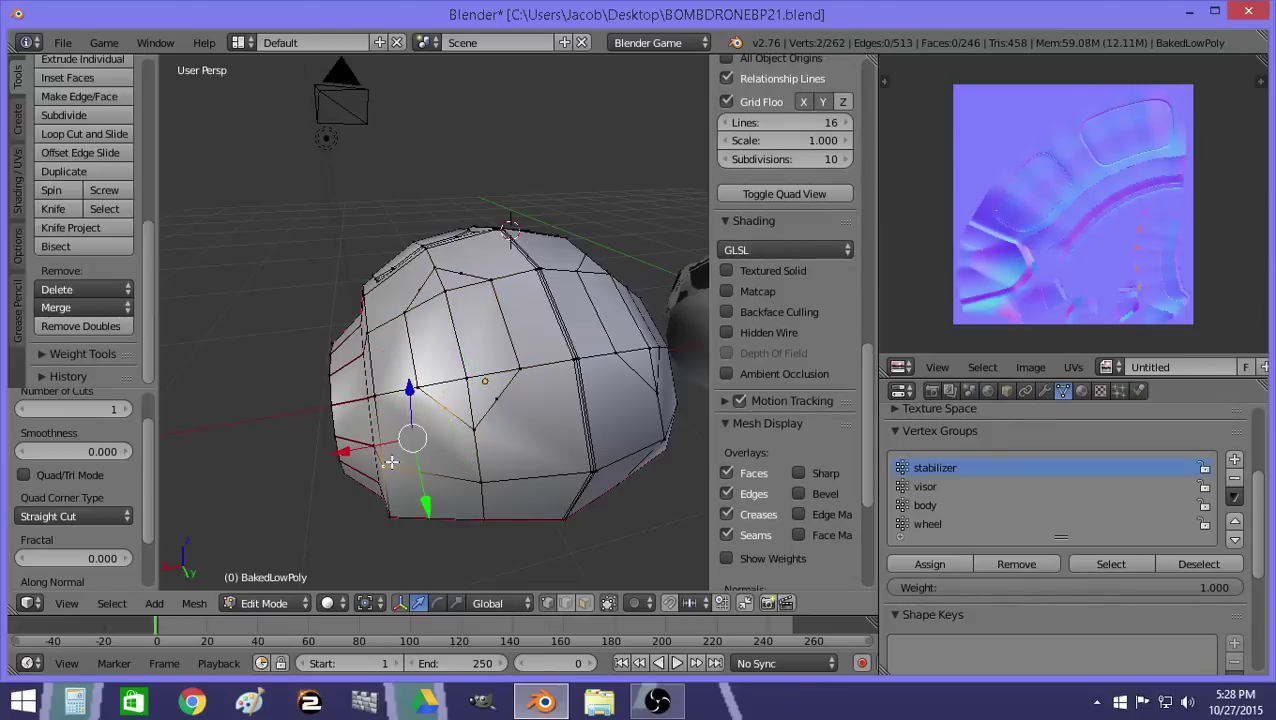
key("a")
right_click(502, 400)
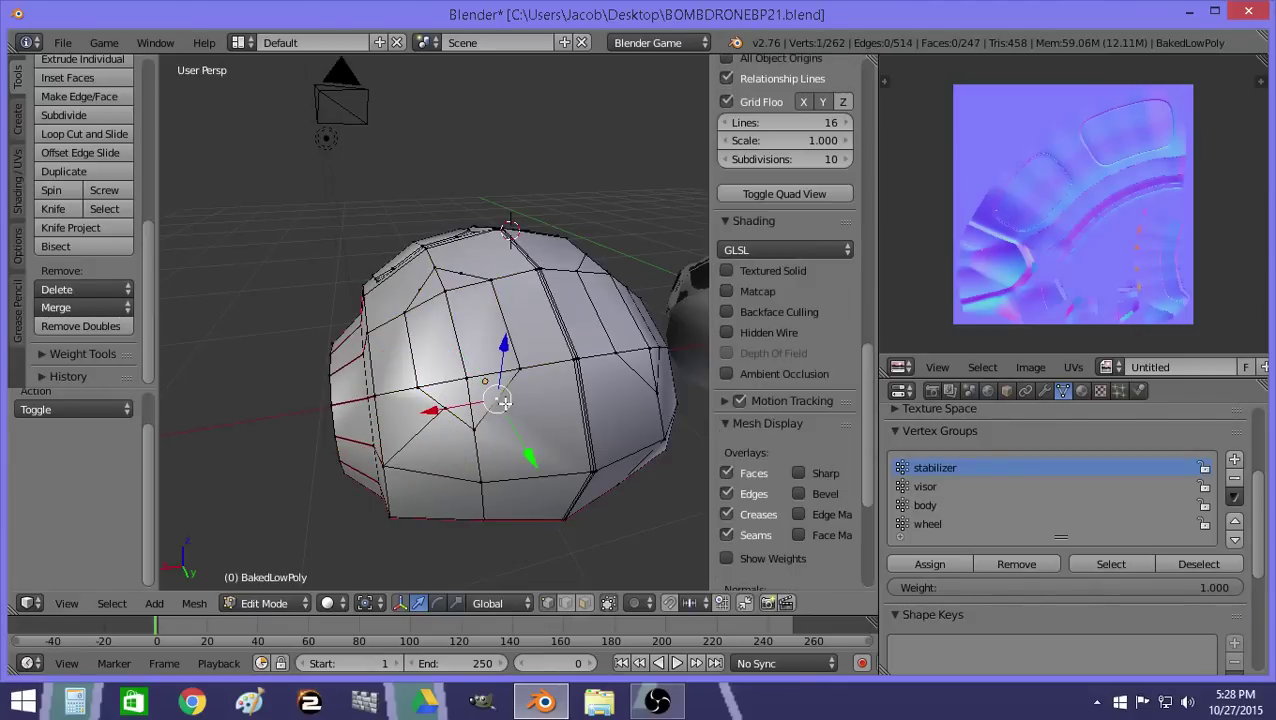
right_click(583, 470, "shift")
key("j")
key("a")
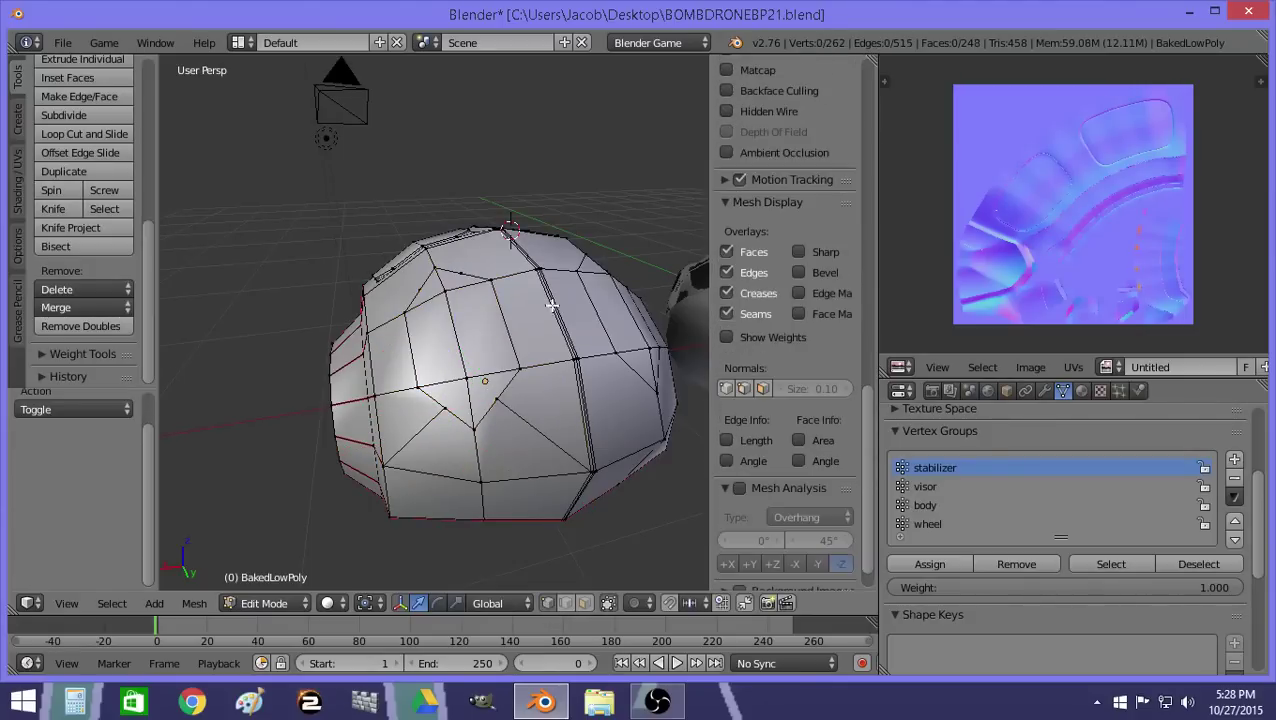
Connect the two upper edge midpoints to the nearest upper corner vertices of the front panel area.
right_click(458, 271)
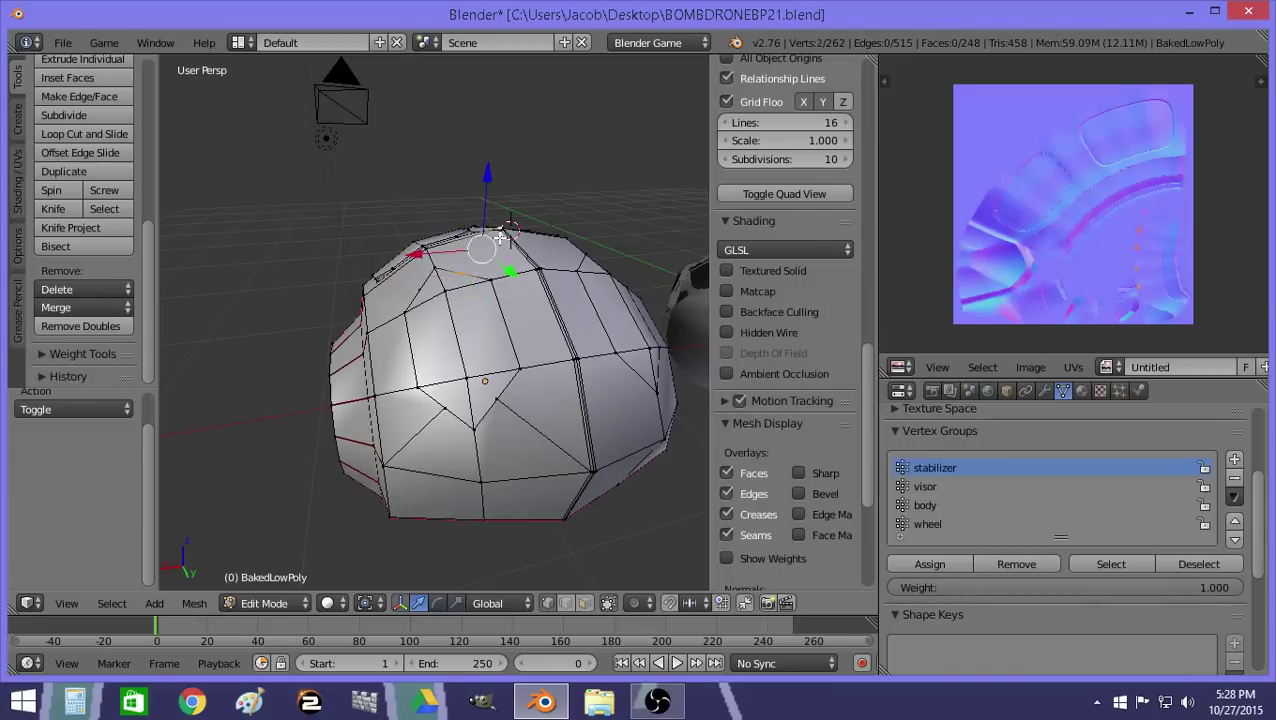
middle_click_drag(500, 237, 495, 280)
key("ctrl+z")
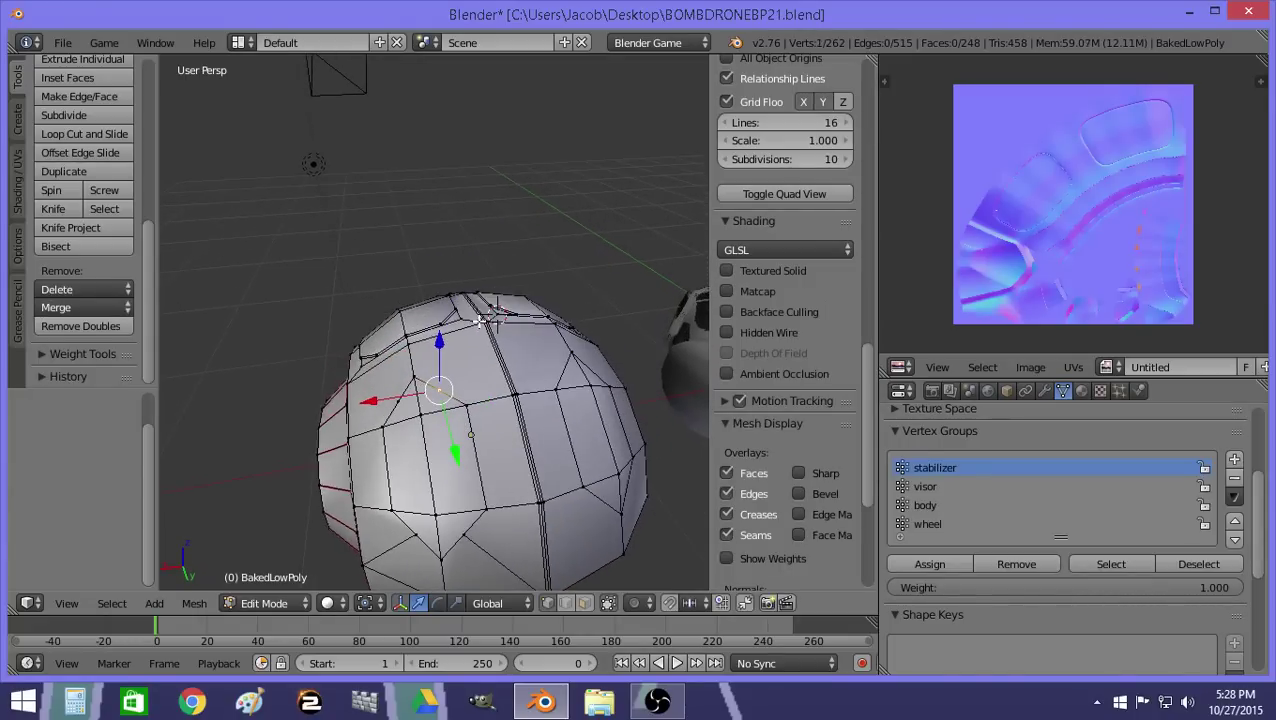
right_click(483, 318, "shift")
key("j")
key("a")
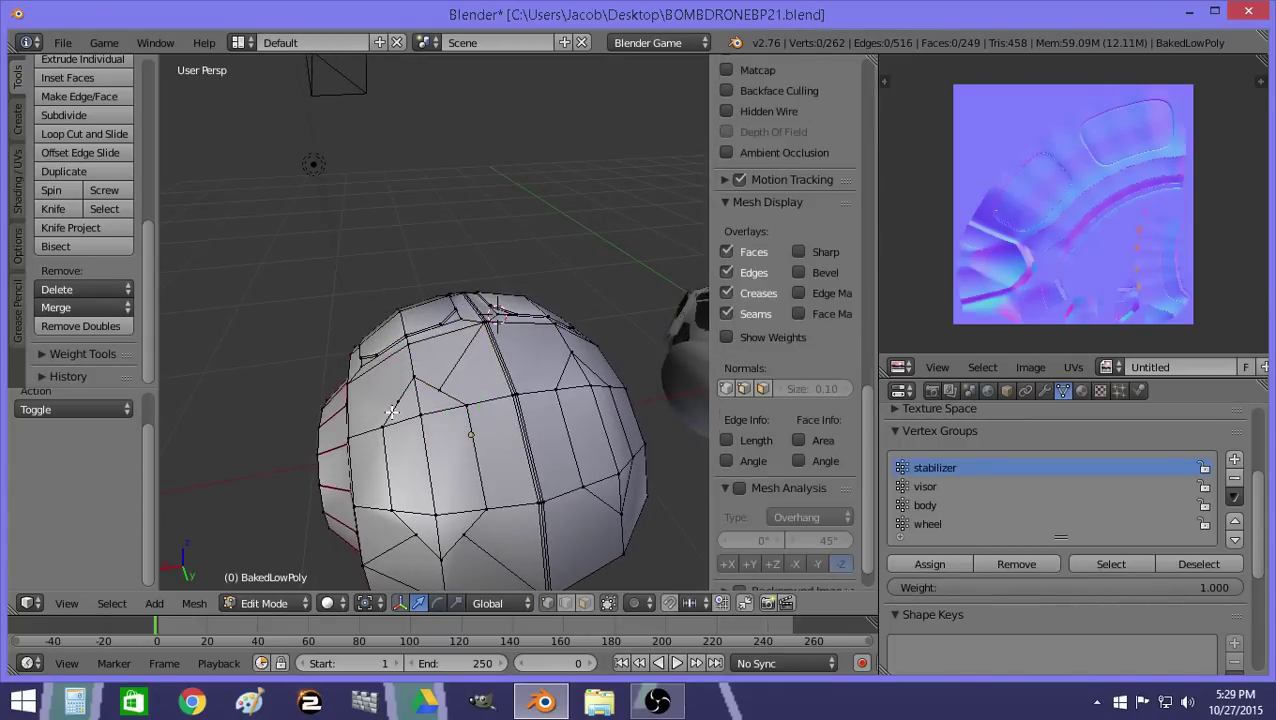
right_click(392, 406)
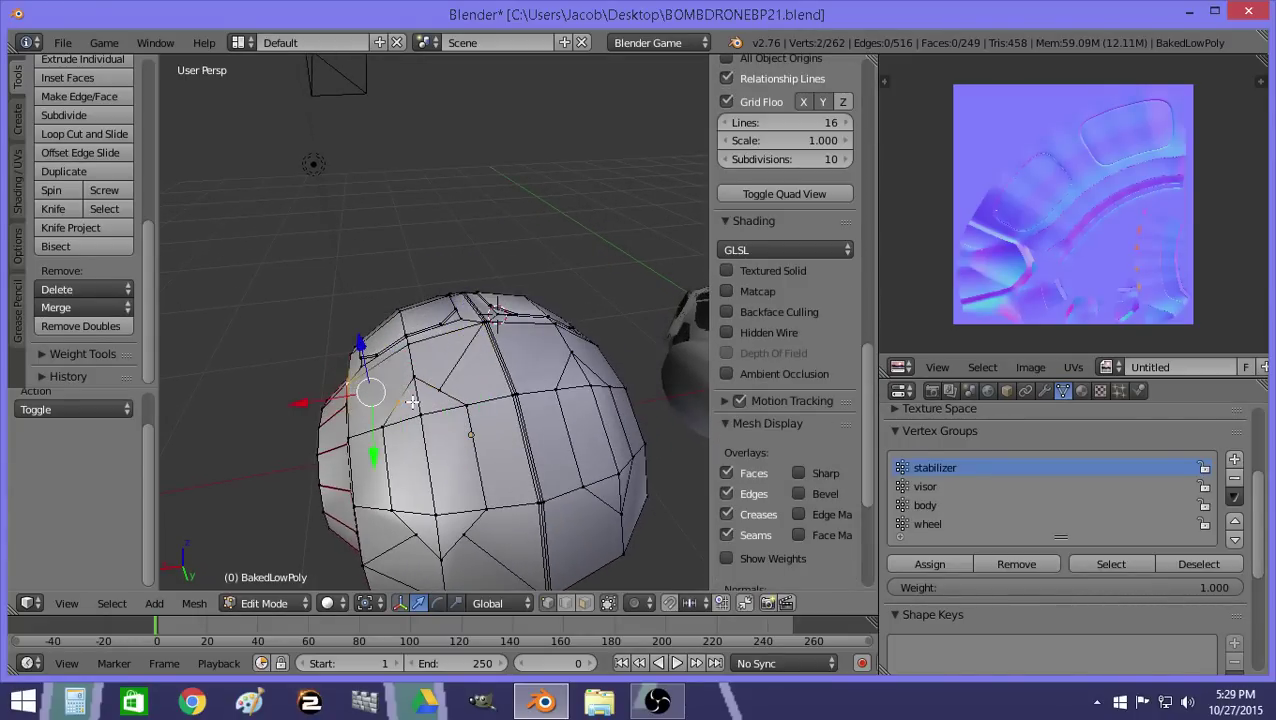
key("f")
middle_click_drag(412, 402, 449, 362)
Set the viewport shading to Texture and snap the 3D cursor to the middle edge of the front panel.
left_click(327, 603)
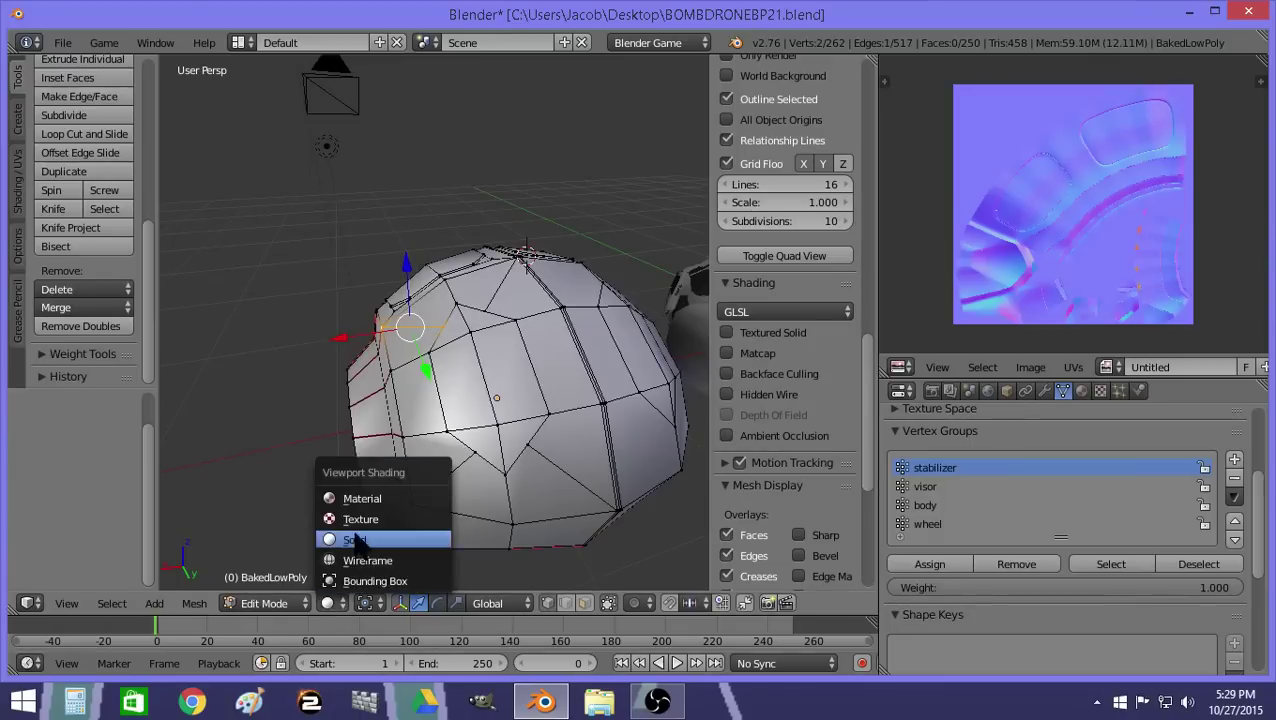
left_click(362, 516)
right_click(500, 428)
right_click(480, 338, "shift")
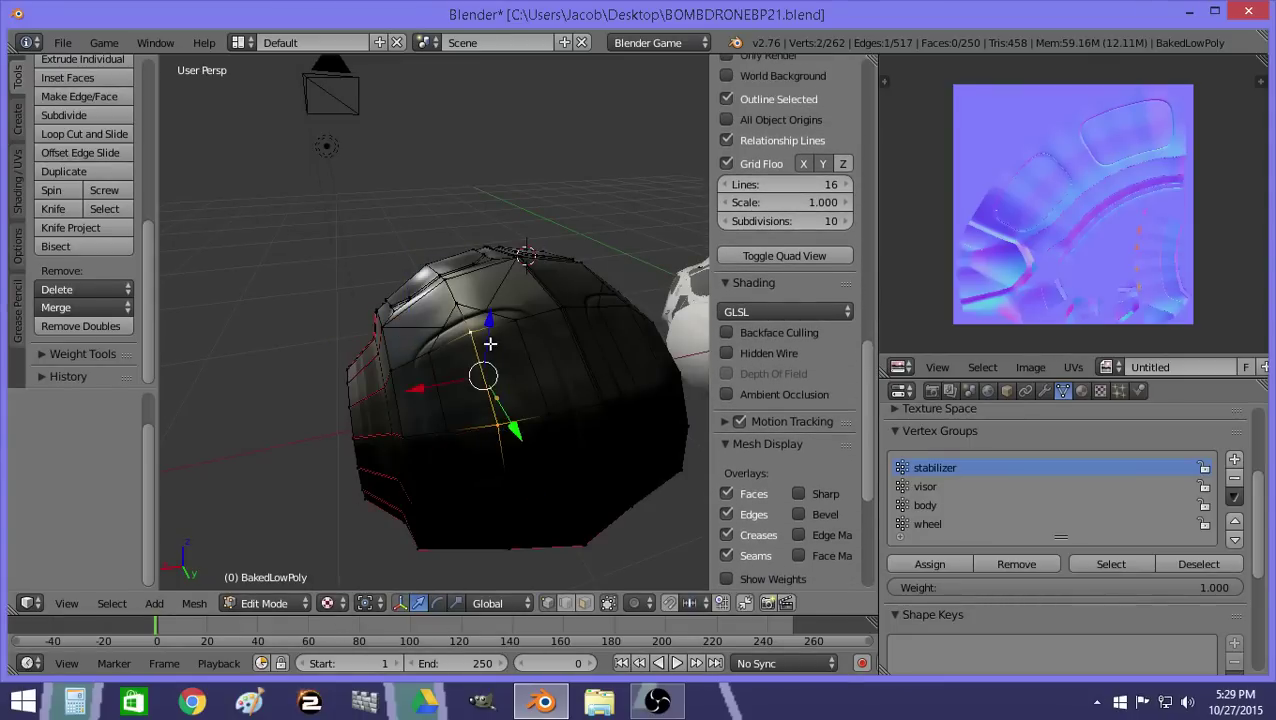
key("shift+s")
left_click(478, 384)
key("Tab")
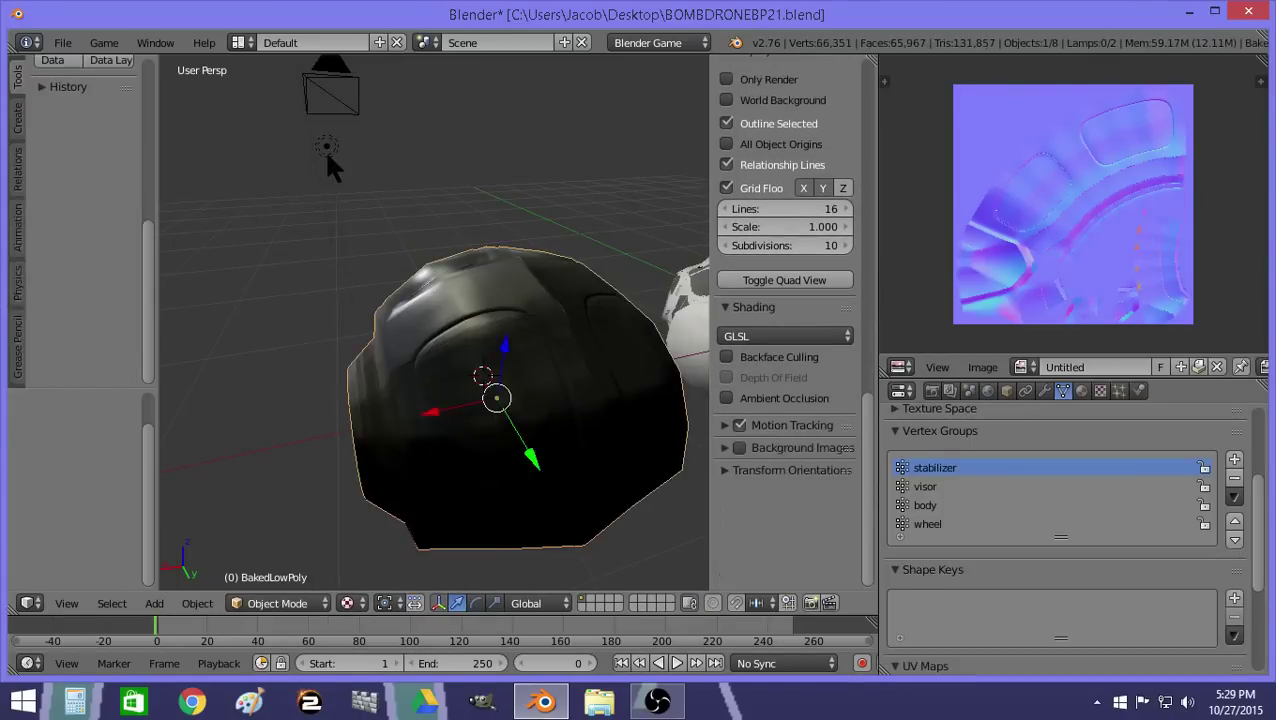
Snap the lamp to the 3D cursor, and move it about 0.302 along Z and 0.465 along Y.
right_click(326, 148)
key("shift+s")
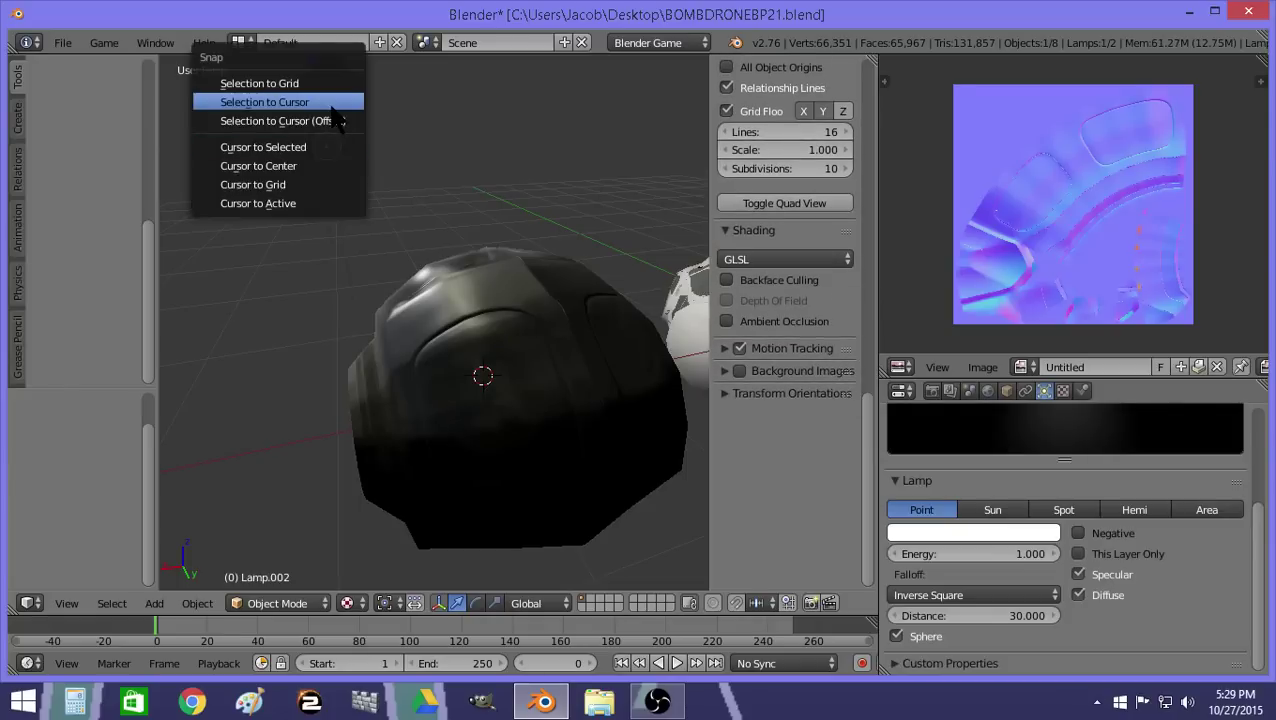
left_click(290, 102)
key("g")
key("z")
left_click(605, 300)
key("g")
key("y")
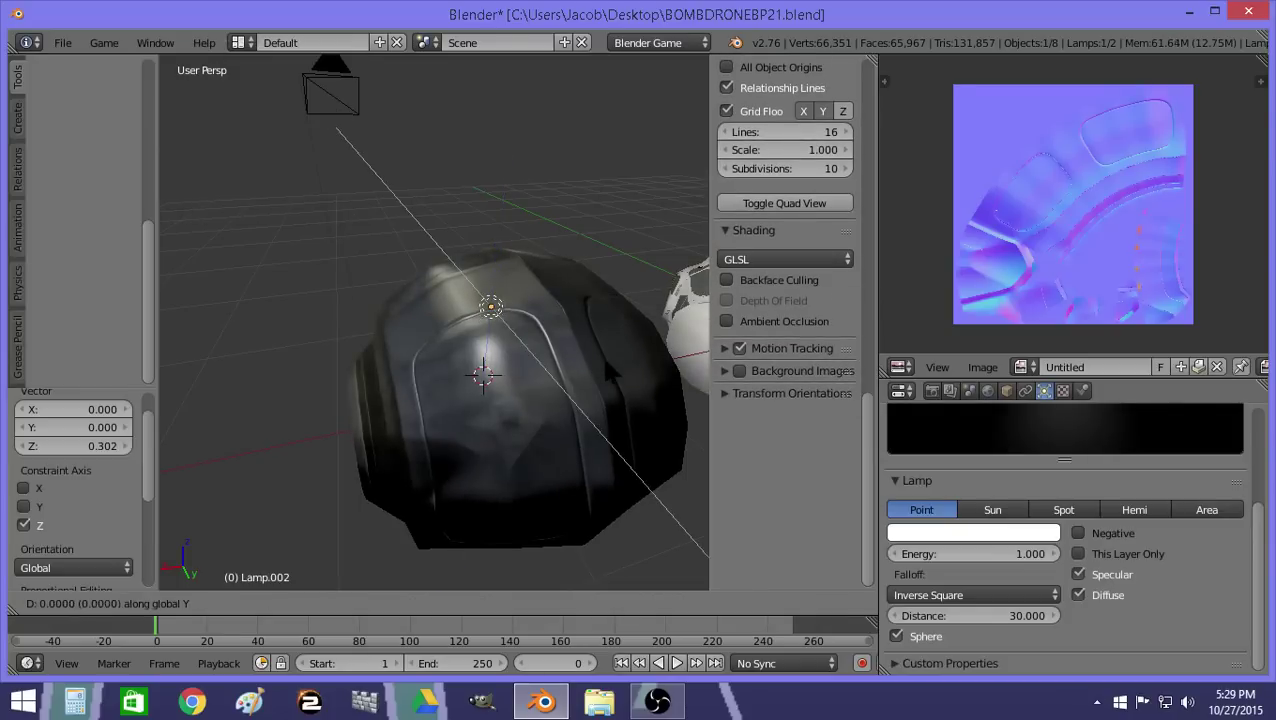
left_click(621, 422)
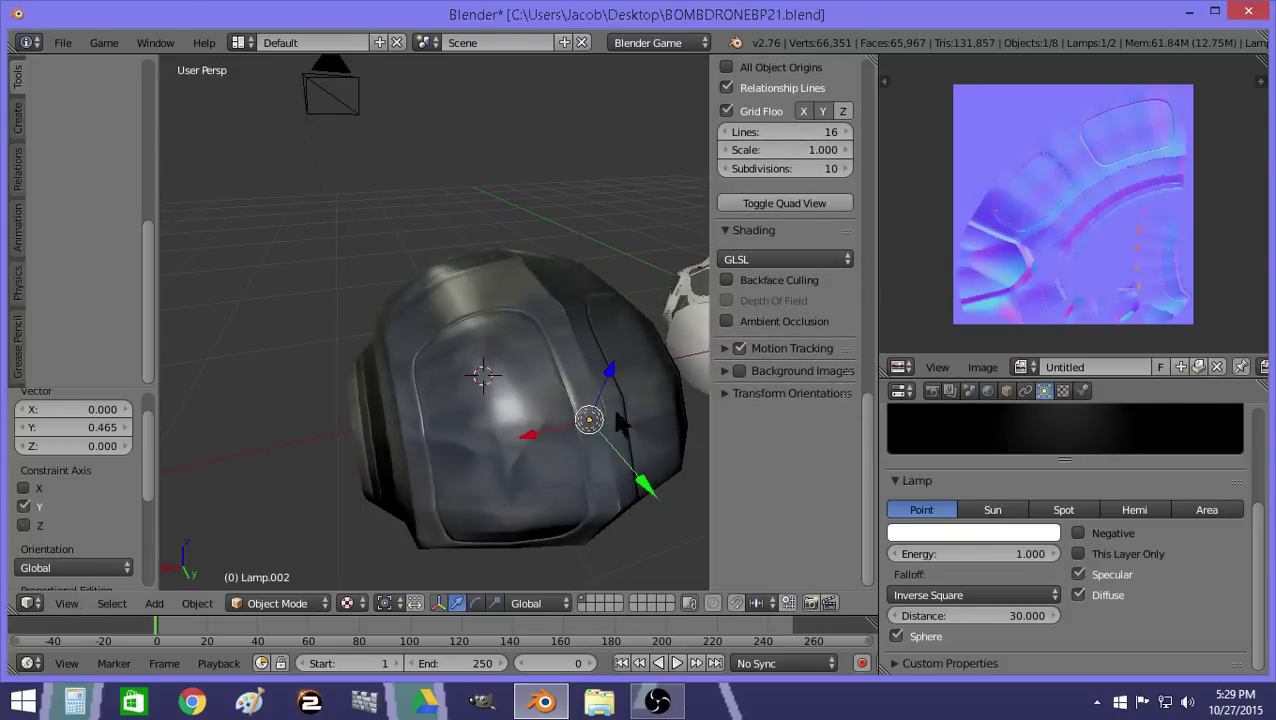
Return the BakedLowPoly dome to Edit Mode.
right_click(504, 392)
key("Tab")
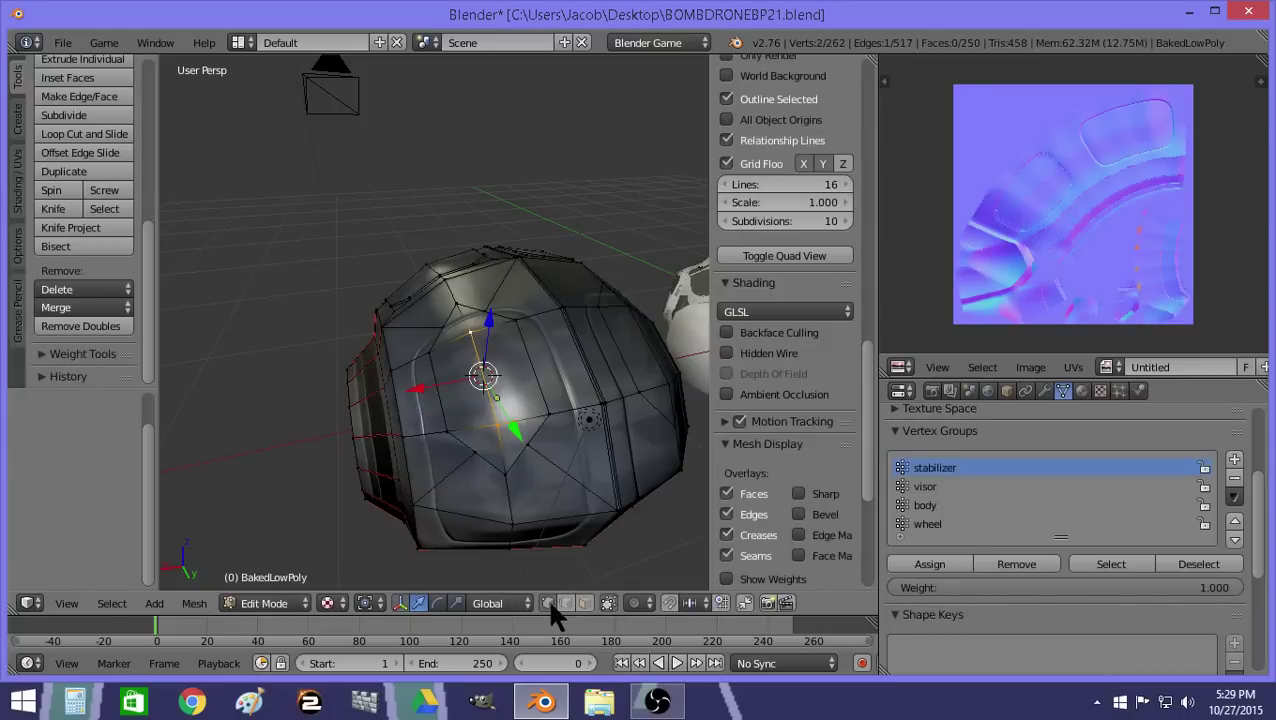
key("a")
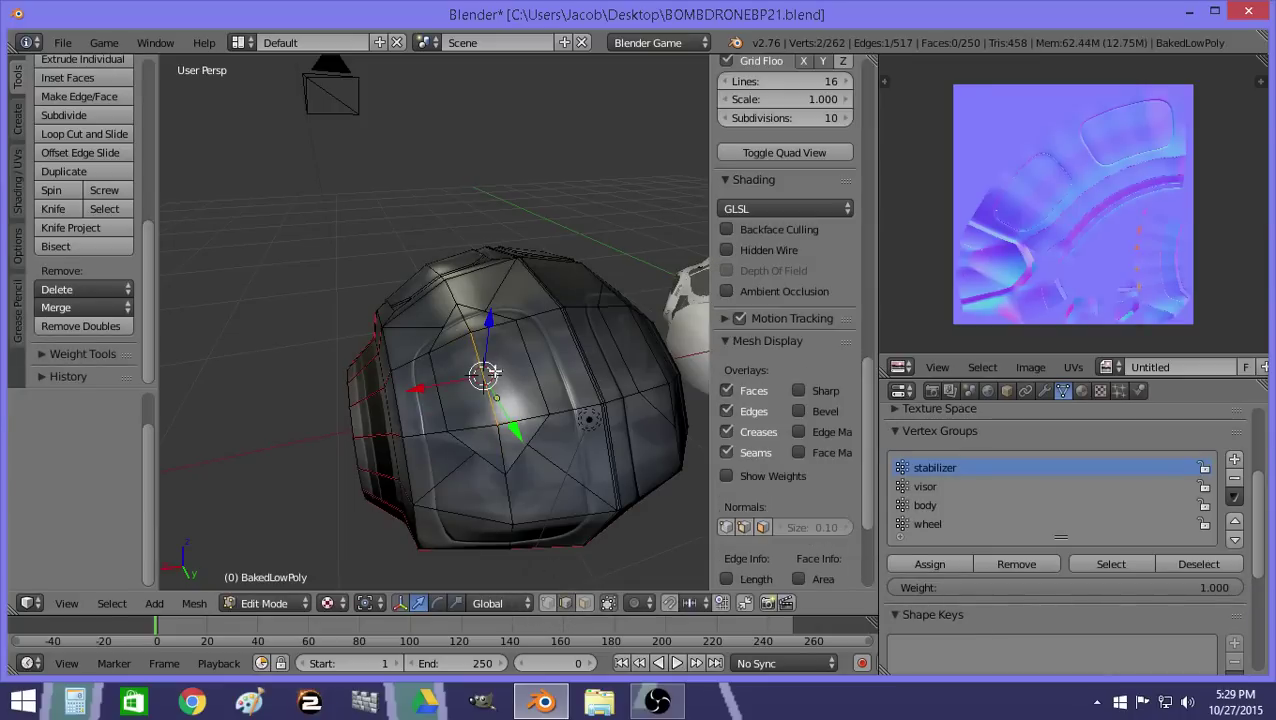
middle_click_drag(511, 417, 507, 381)
Undo the vertex connections and the edge subdivision around the front panel.
key("ctrl+z")
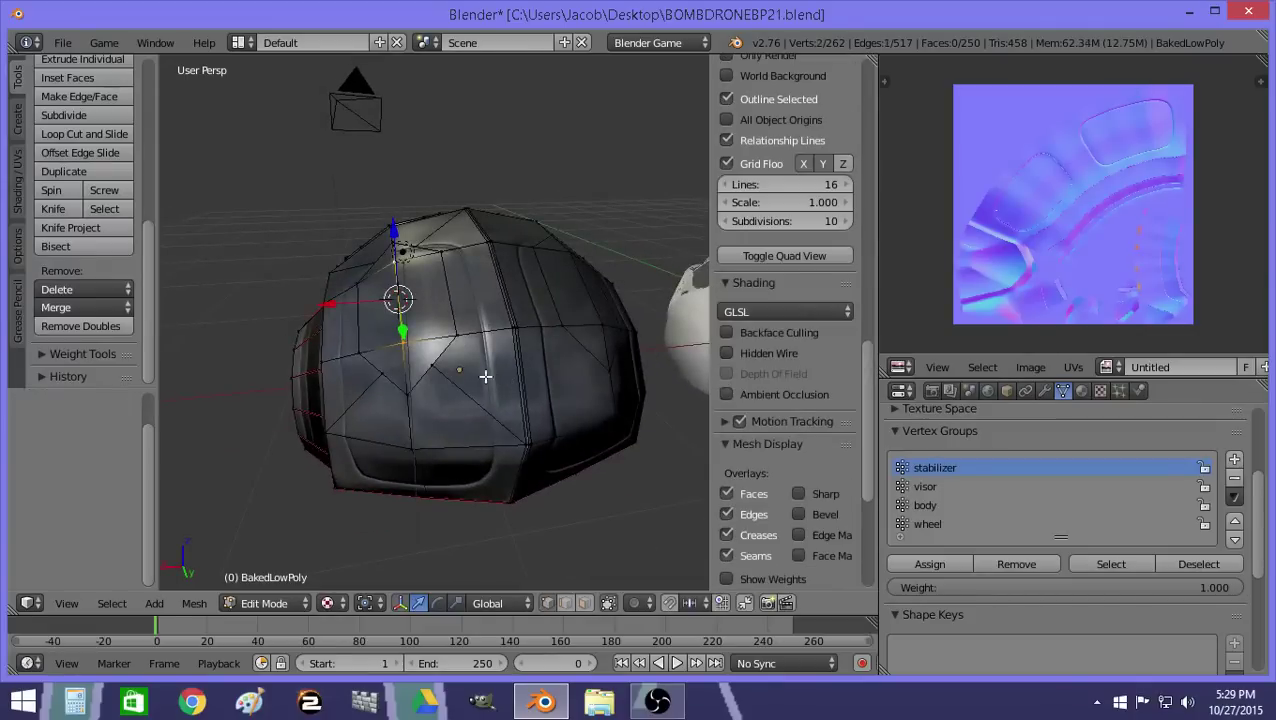
key("ctrl+z")
key("ctrl+z")
key("ctrl+z")
key("ctrl+z")
key("ctrl+z")
key("ctrl+z")
key("ctrl+z")
key("ctrl+z")
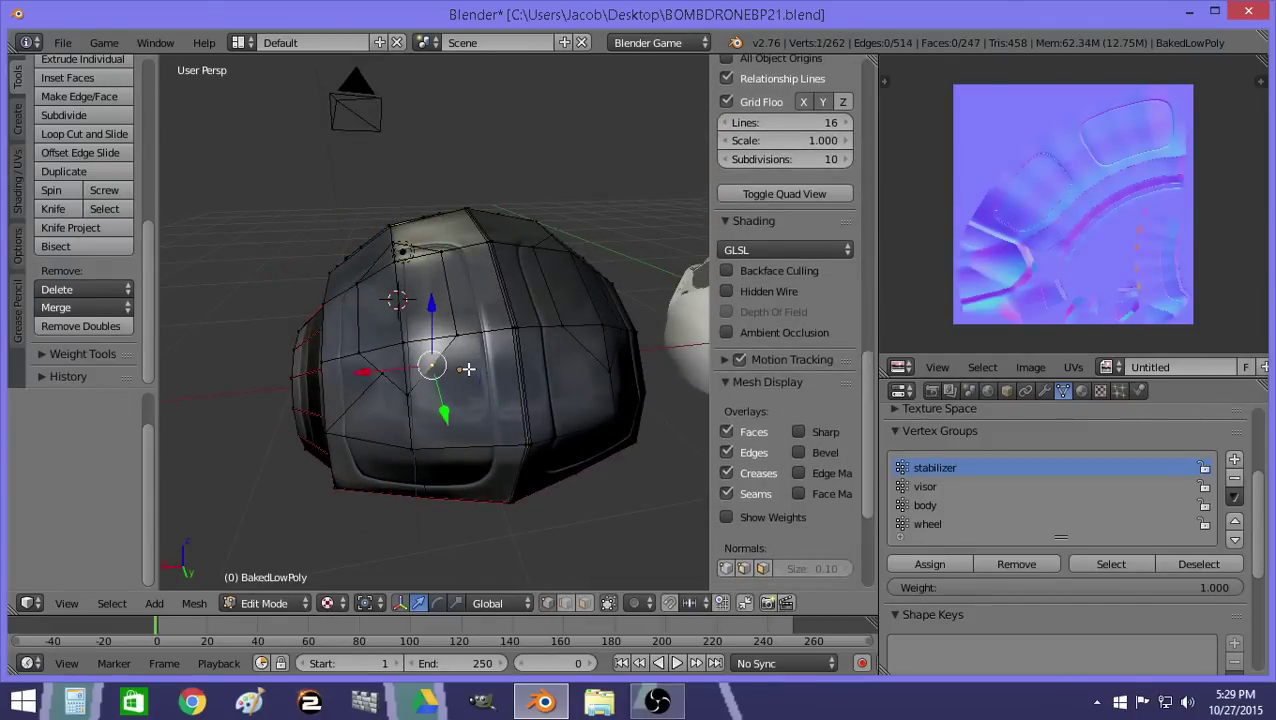
key("ctrl+z")
key("ctrl+z")
key("ctrl+z")
key("ctrl+z")
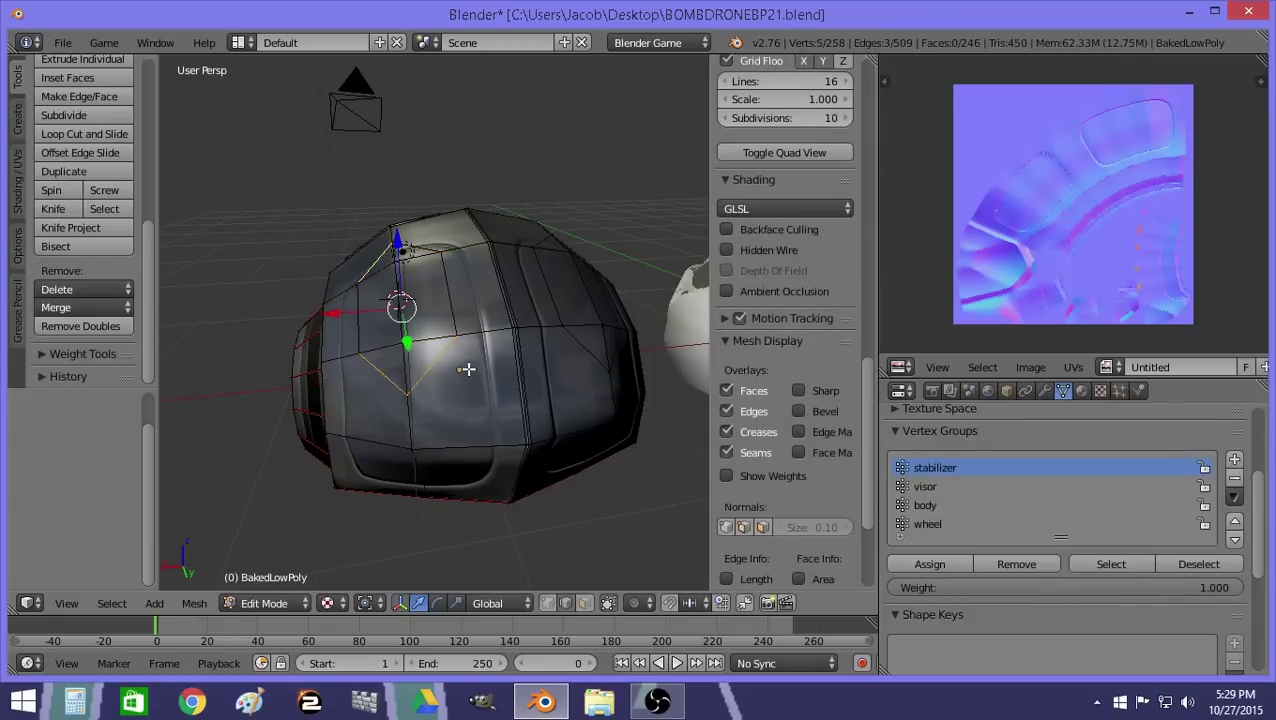
key("ctrl+z")
key("ctrl+z")
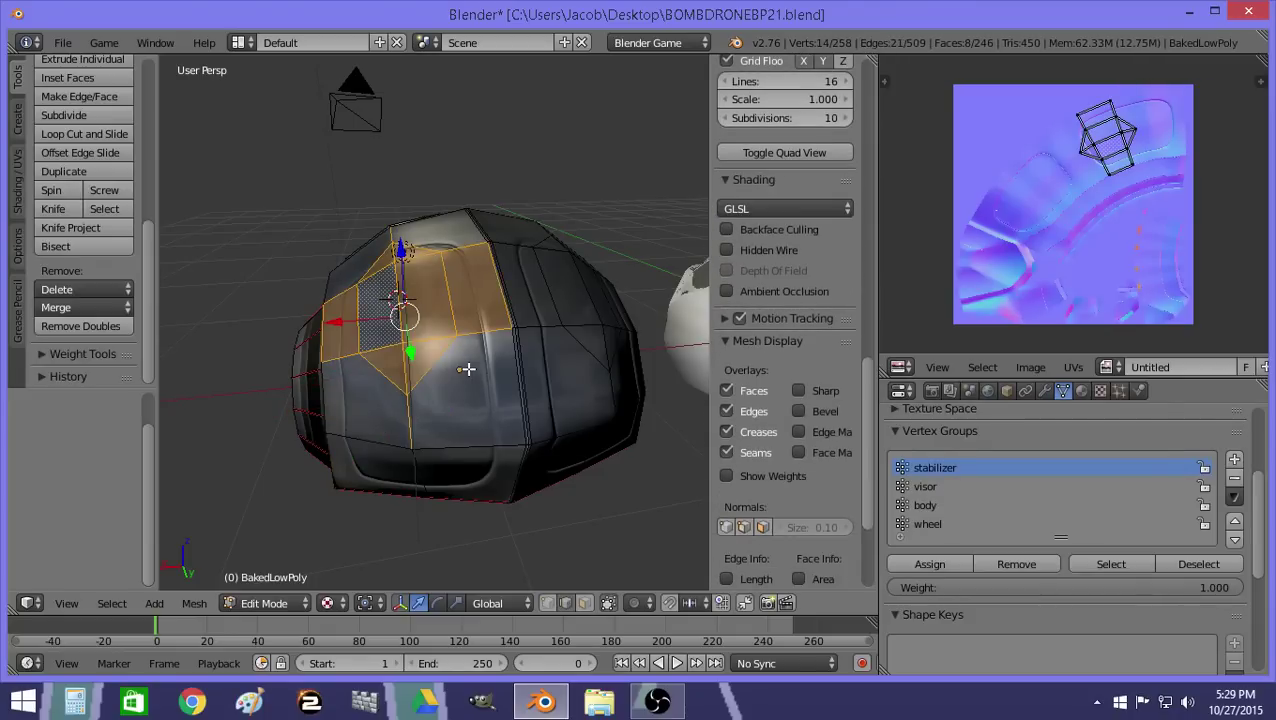
middle_click_drag(523, 373, 496, 384)
key("Tab")
key("Tab")
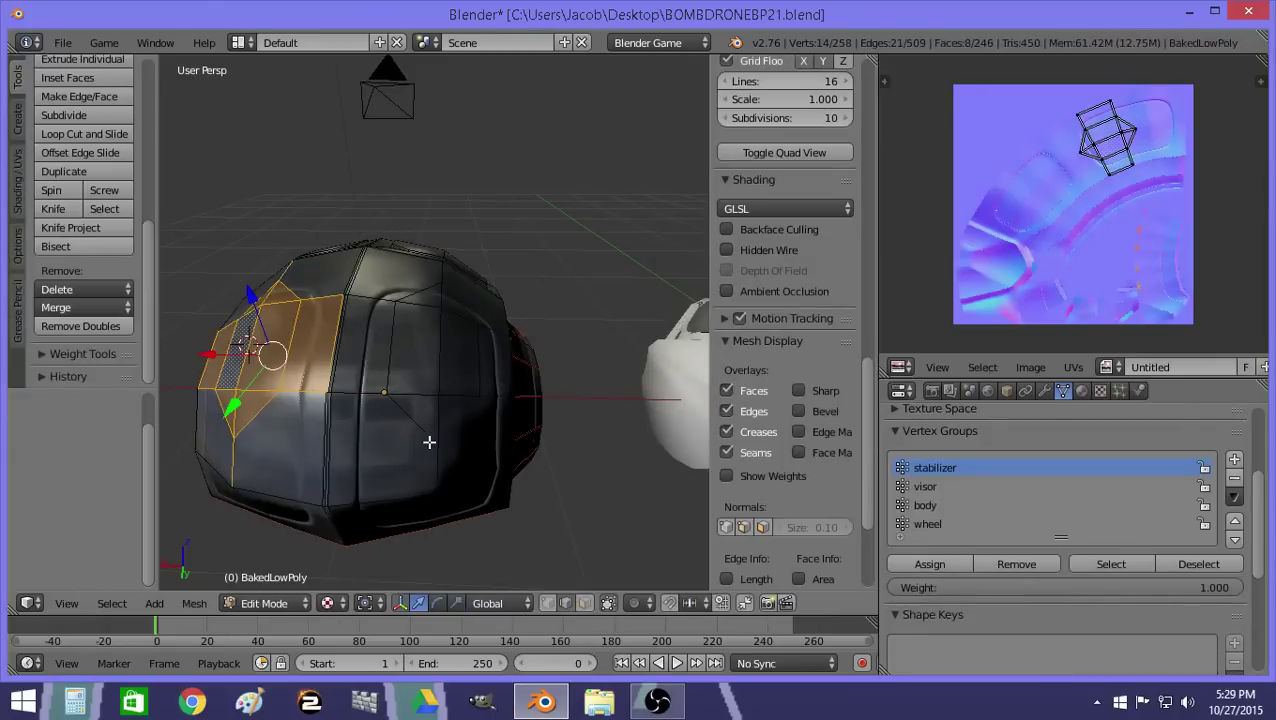
middle_click_drag(421, 440, 460, 429)
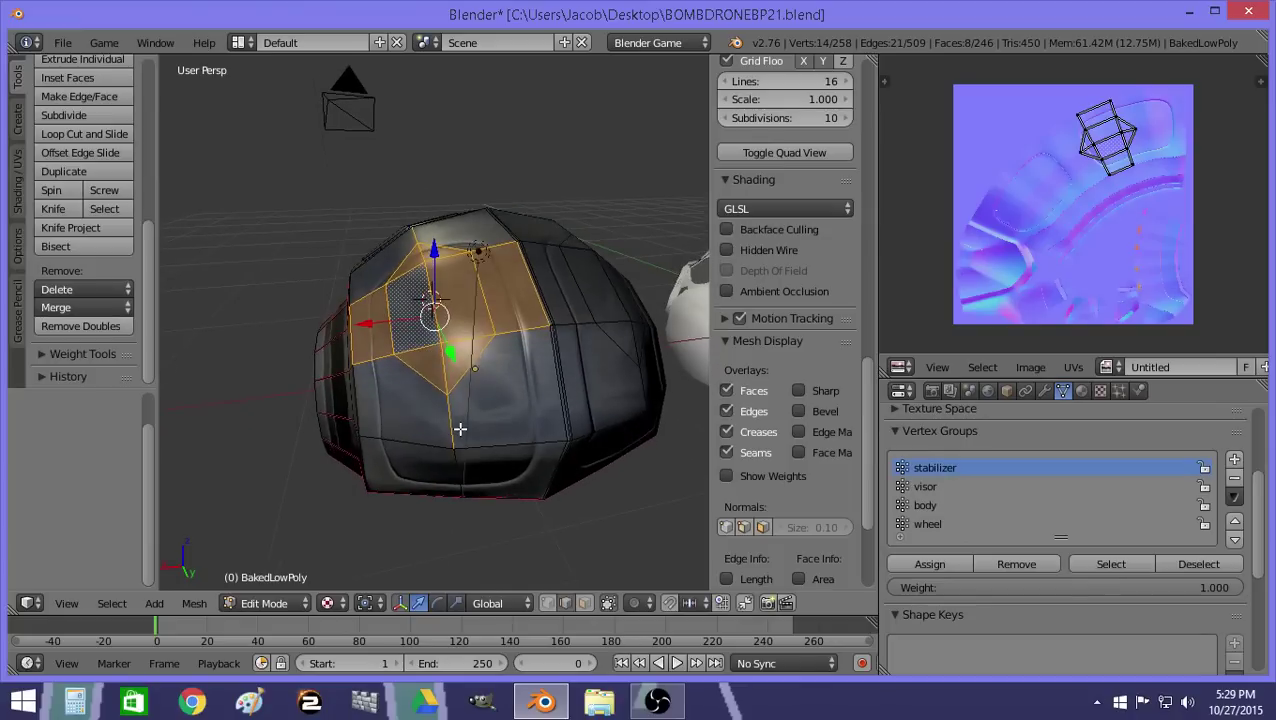
Try to slide the vertex below the front panel up onto the vertex above it and remove doubles.
left_click(584, 603)
right_click(510, 396)
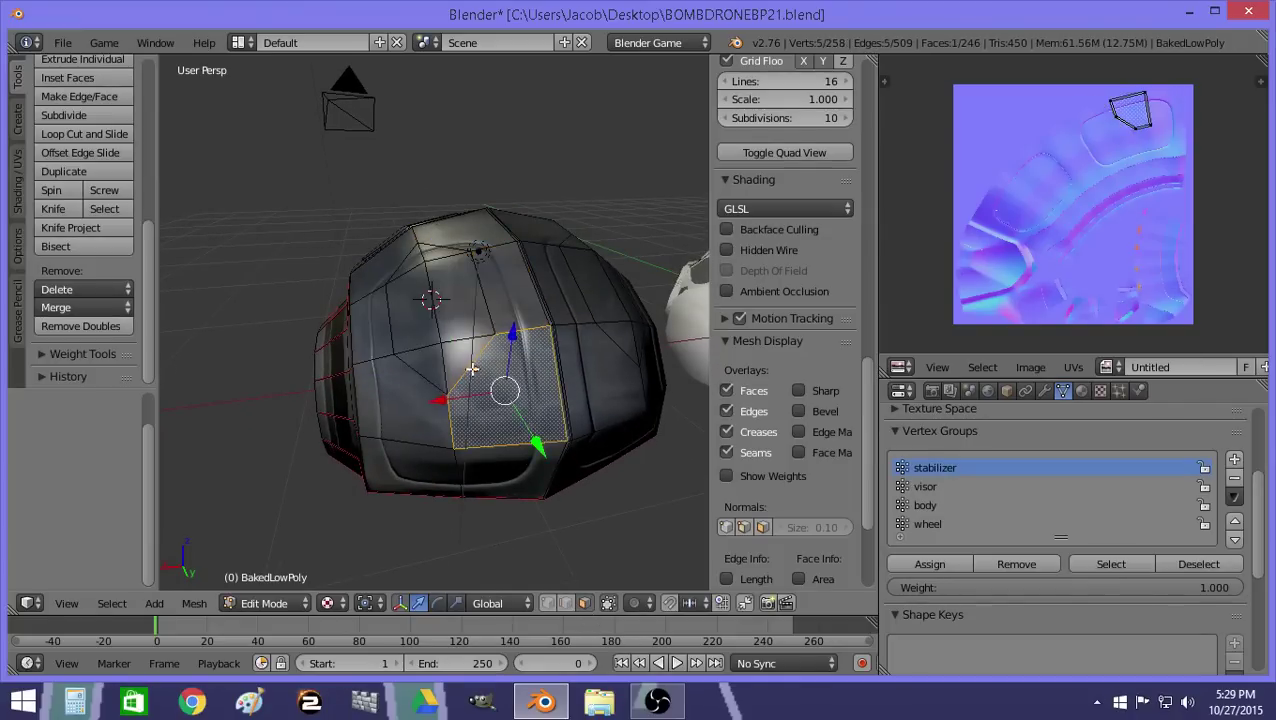
left_click(548, 604)
right_click(443, 403)
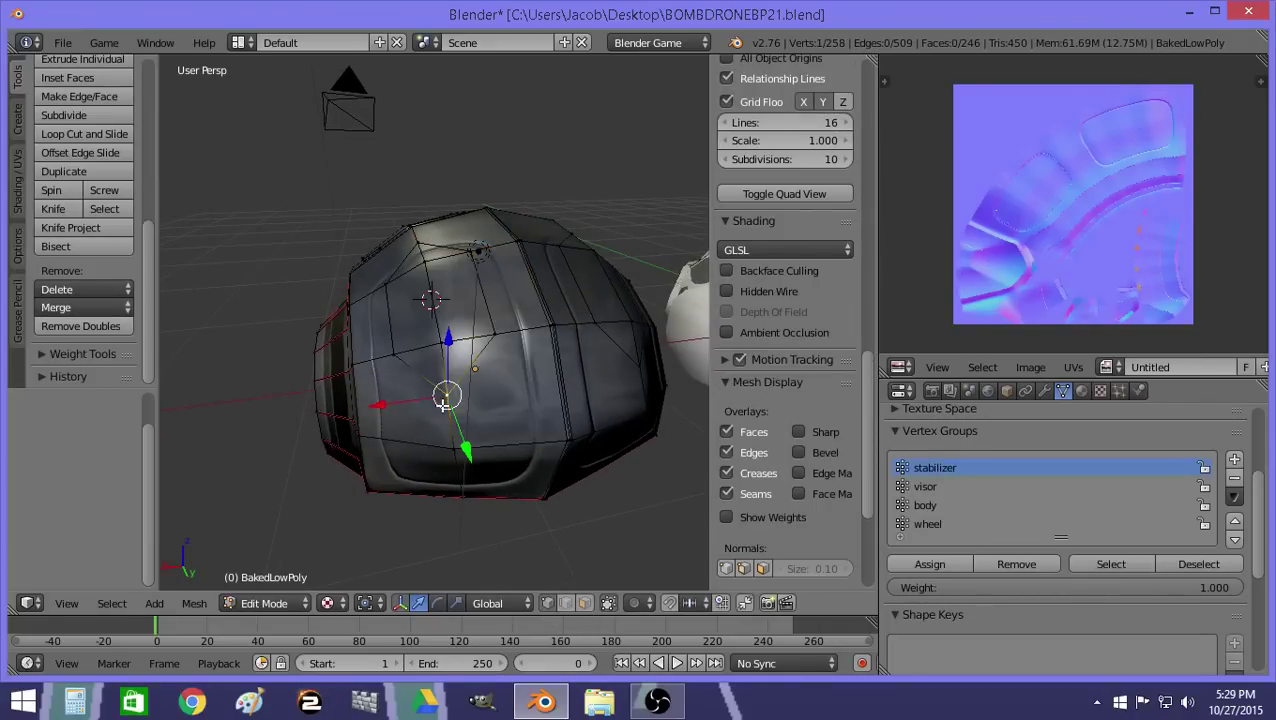
key("g")
key("g")
left_click(442, 388)
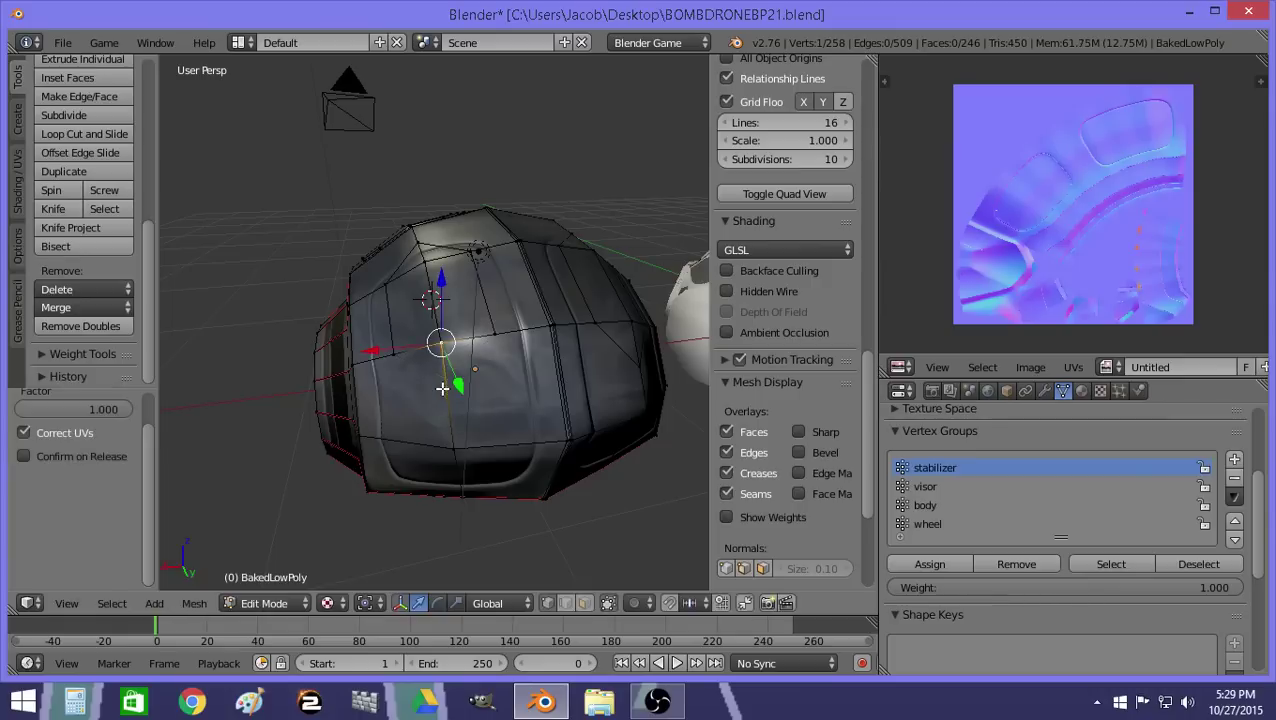
left_click(72, 324)
right_click(466, 410)
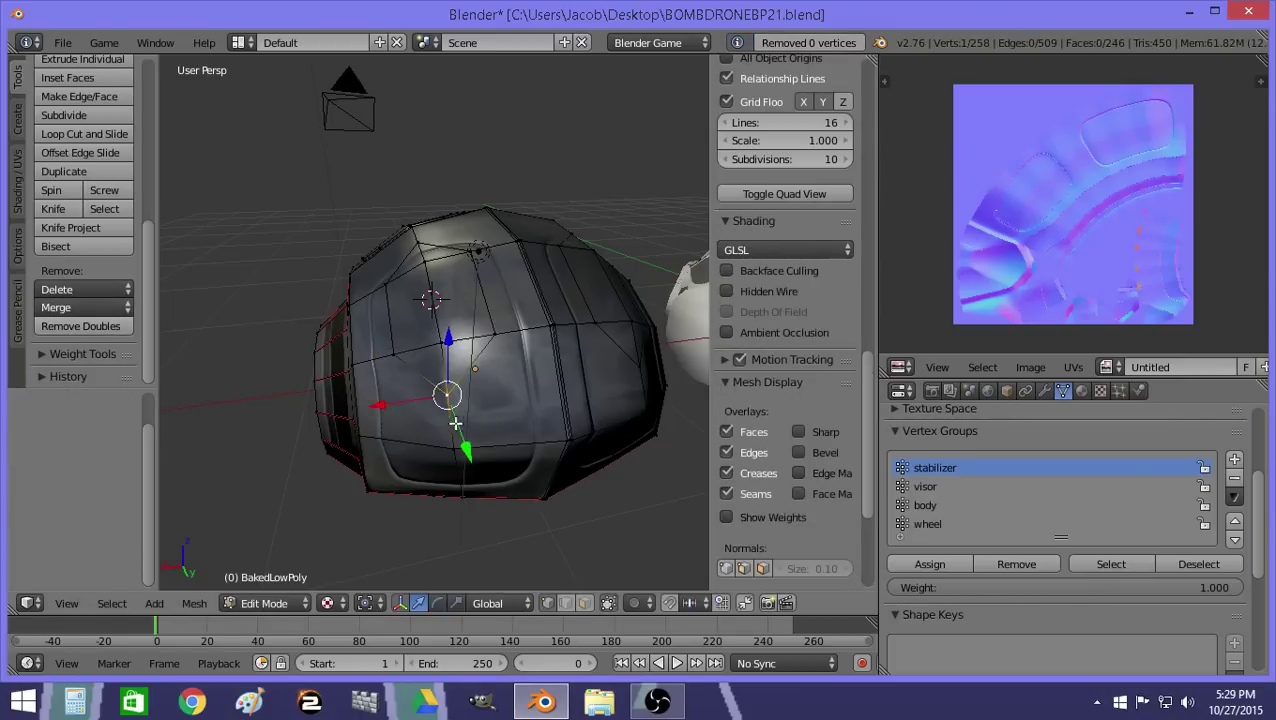
key("a")
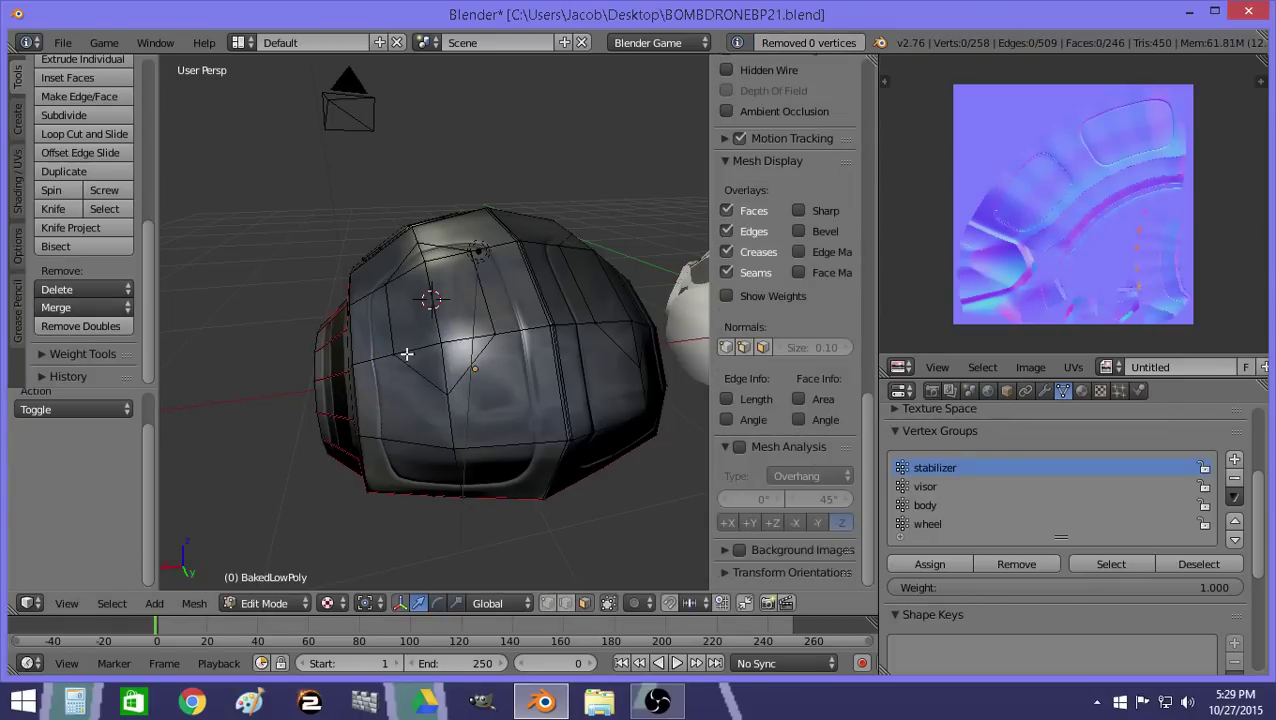
Merge each of the two small triangles below the front panel with its adjoining lower face.
right_click(429, 356)
mouse_move(430, 358)
middle_mouse_down()
mouse_move(427, 371)
mouse_move(428, 355)
mouse_move(453, 353)
middle_mouse_up()
right_click(401, 381, "shift")
key("f")
key("a")
right_click(434, 339)
right_click(449, 360, "shift")
key("f")
key("a")
Merge the split adjacent faces across the upper part of the front panel into single larger faces.
right_click(507, 317)
right_click(490, 316, "shift")
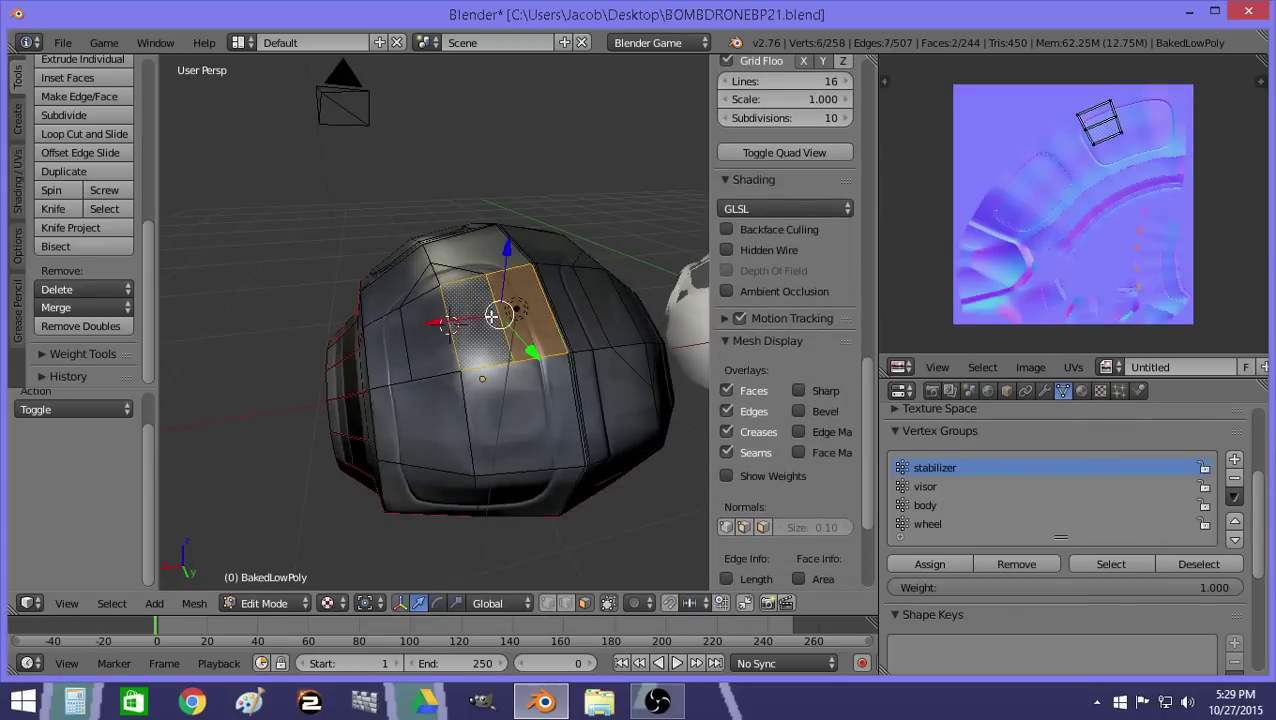
key("f")
key("a")
right_click(479, 262)
right_click(454, 274, "shift")
middle_click_drag(455, 274, 493, 386)
key("h")
middle_click_drag(453, 432, 458, 454)
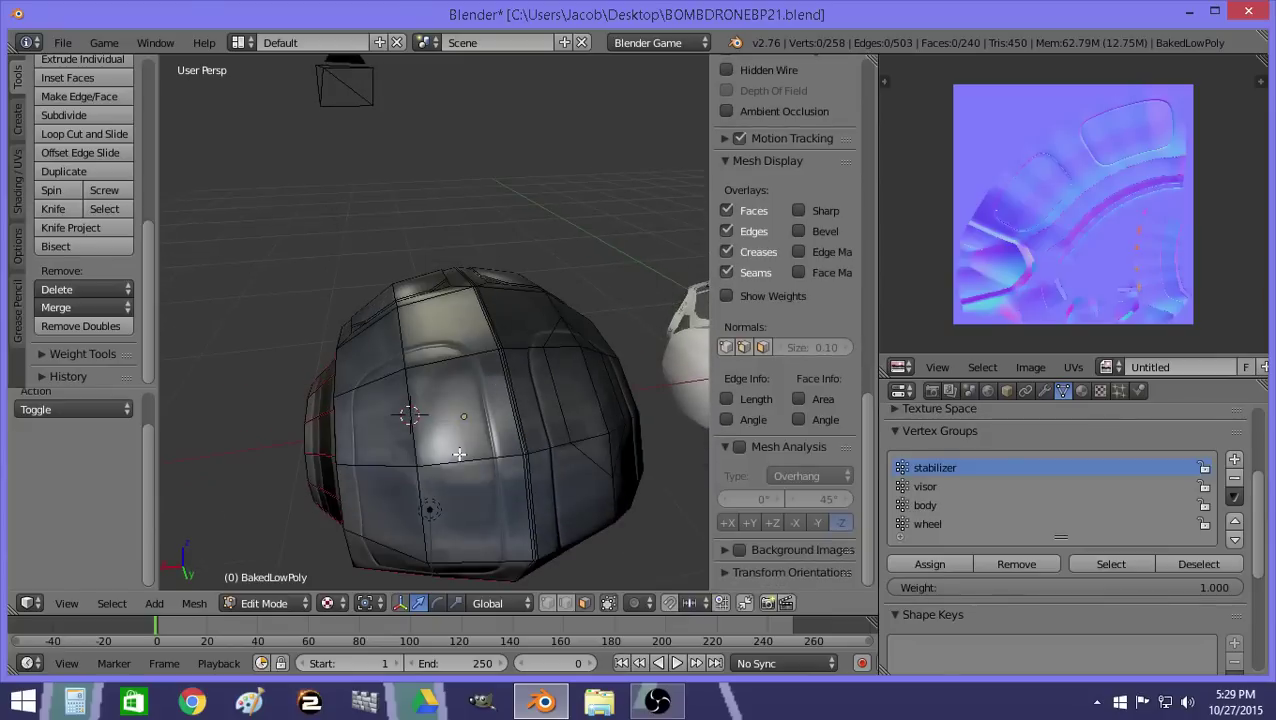
Slide the extra vertex on the panel's upper edge onto the central corner vertex and remove doubles across the whole mesh.
right_click(456, 355)
key("shift+v")
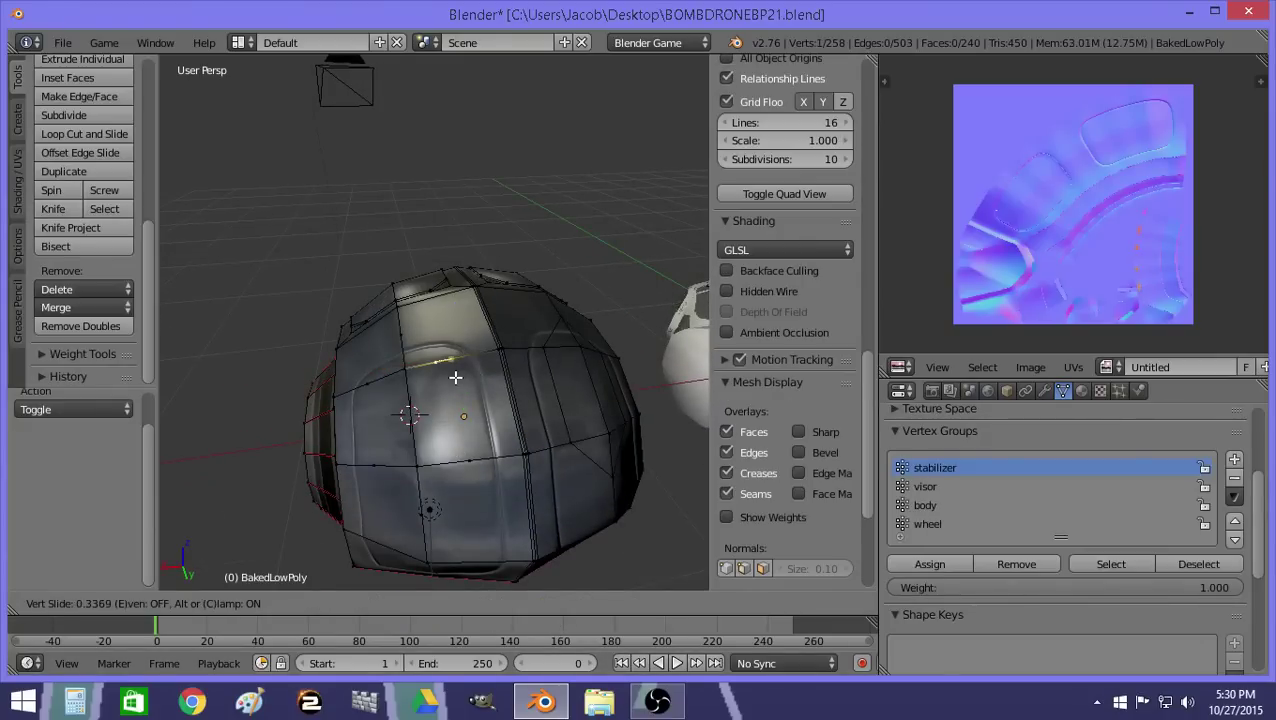
key("Return")
key("a")
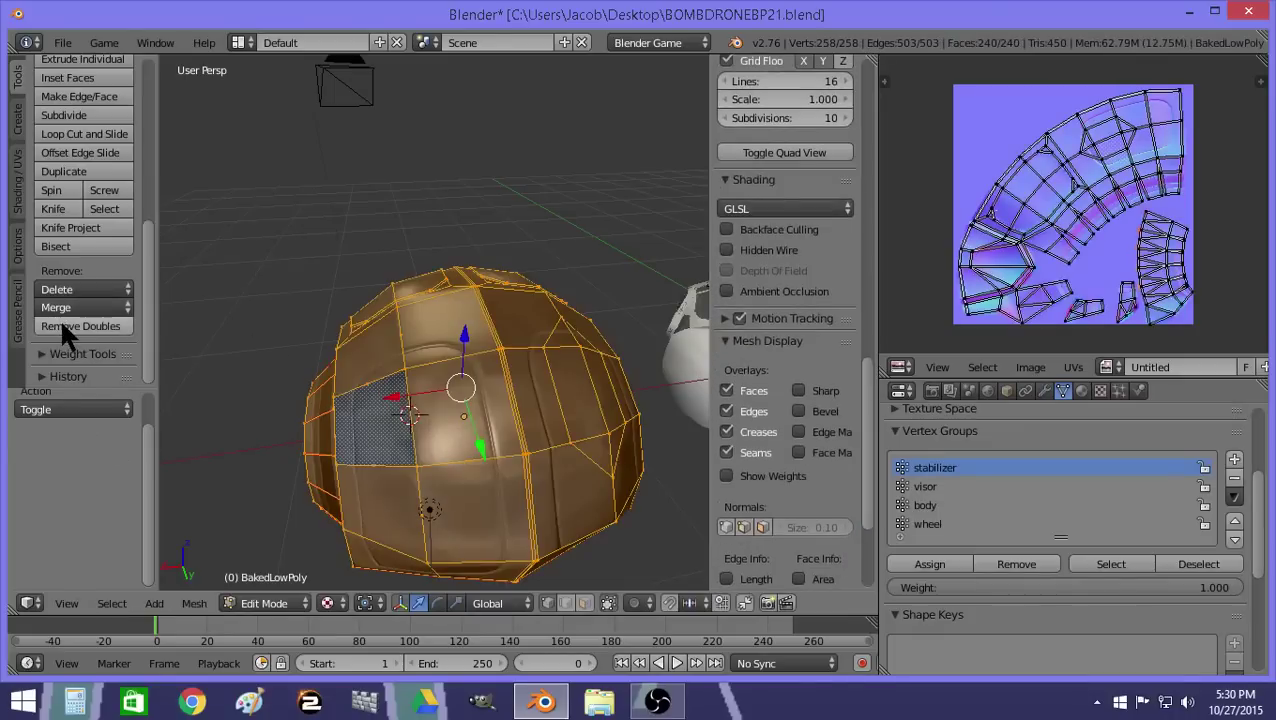
left_click(63, 326)
key("a")
Slide the extra vertex on the adjacent face's upper edge onto the same central corner vertex.
right_click(367, 380)
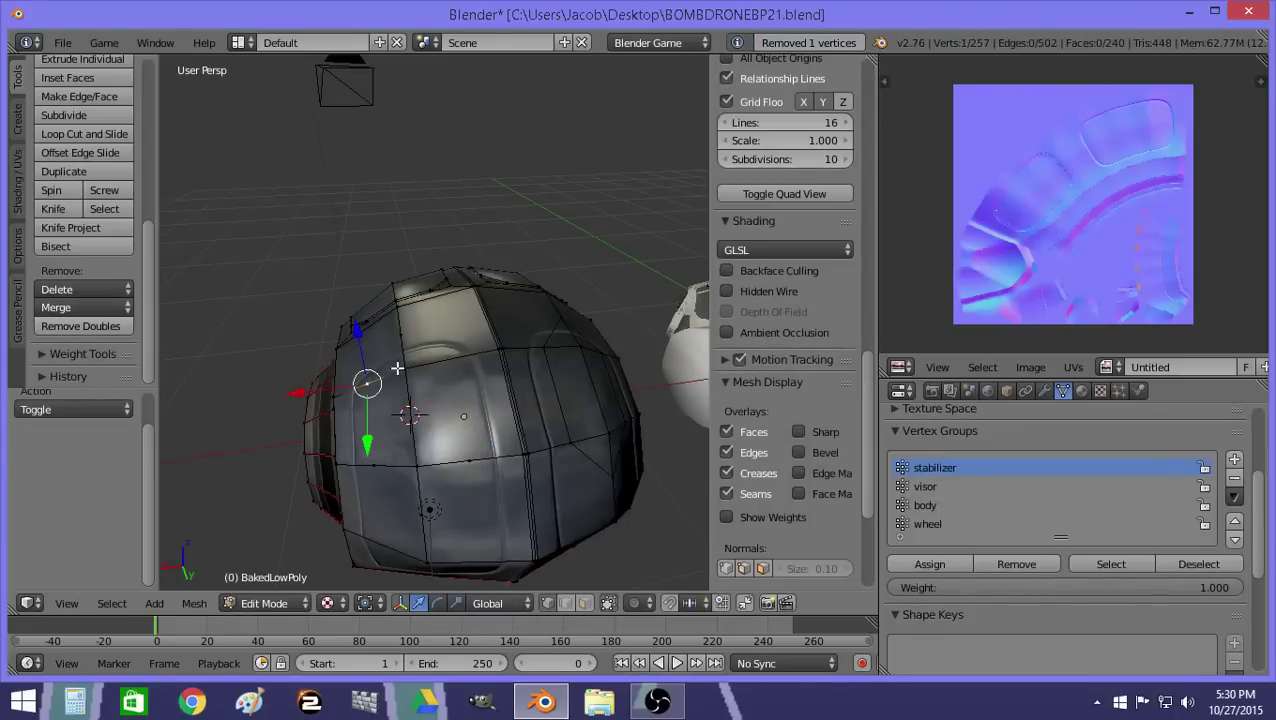
key("shift+v")
left_click(404, 369)
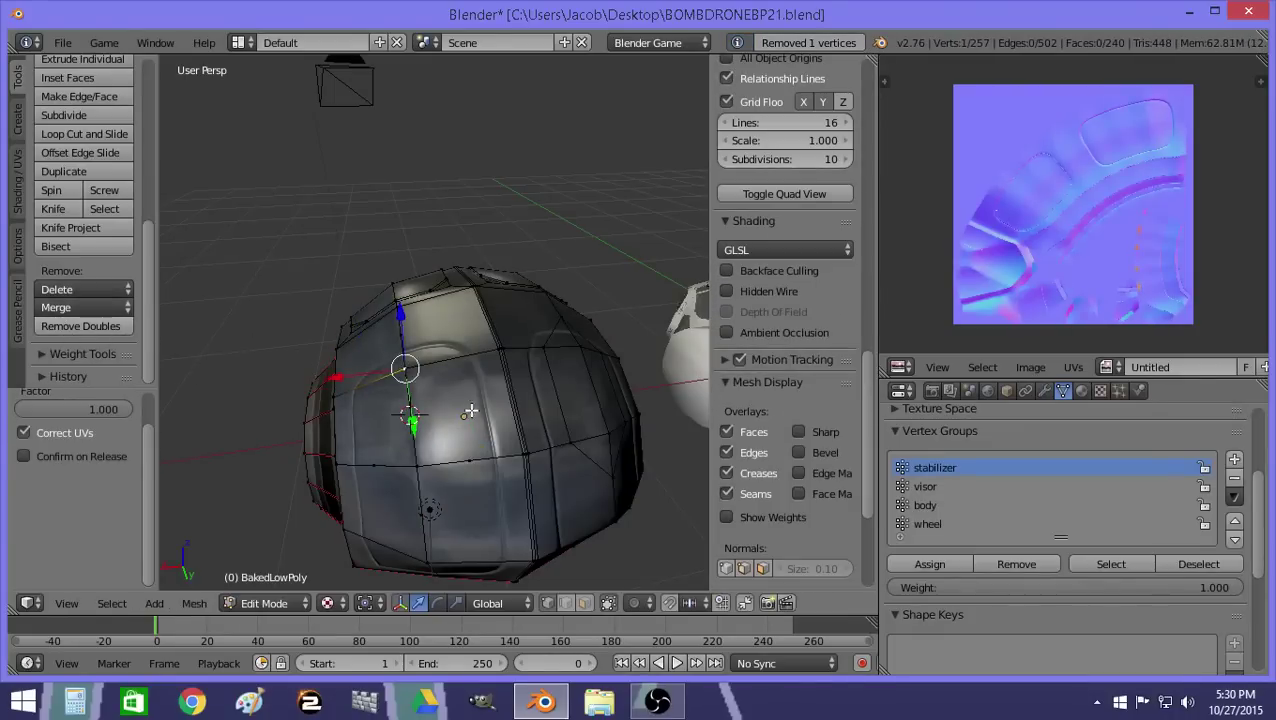
Remove doubles across the whole mesh.
key("a")
left_click(115, 326)
key("a")
Slide the extra vertex on the lower edge of the face beside the front panel onto the panel's corner and remove doubles.
right_click(390, 461)
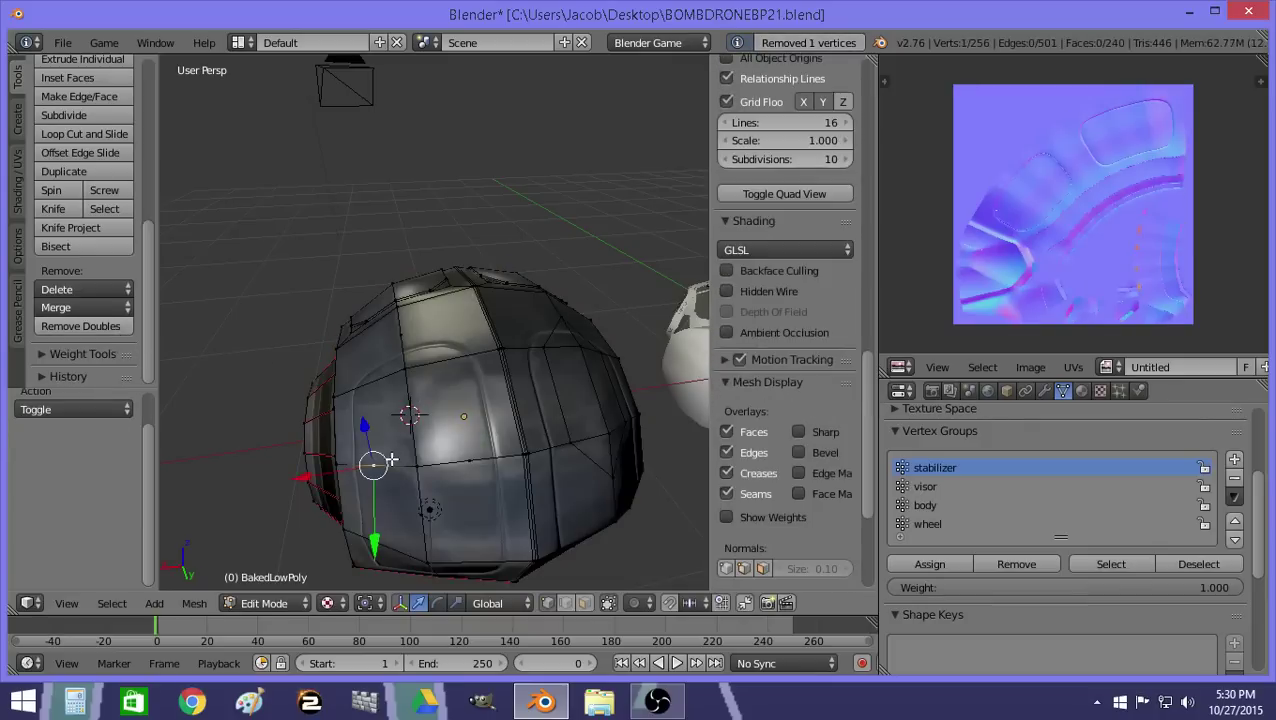
key("shift+v")
left_click(429, 459)
key("a")
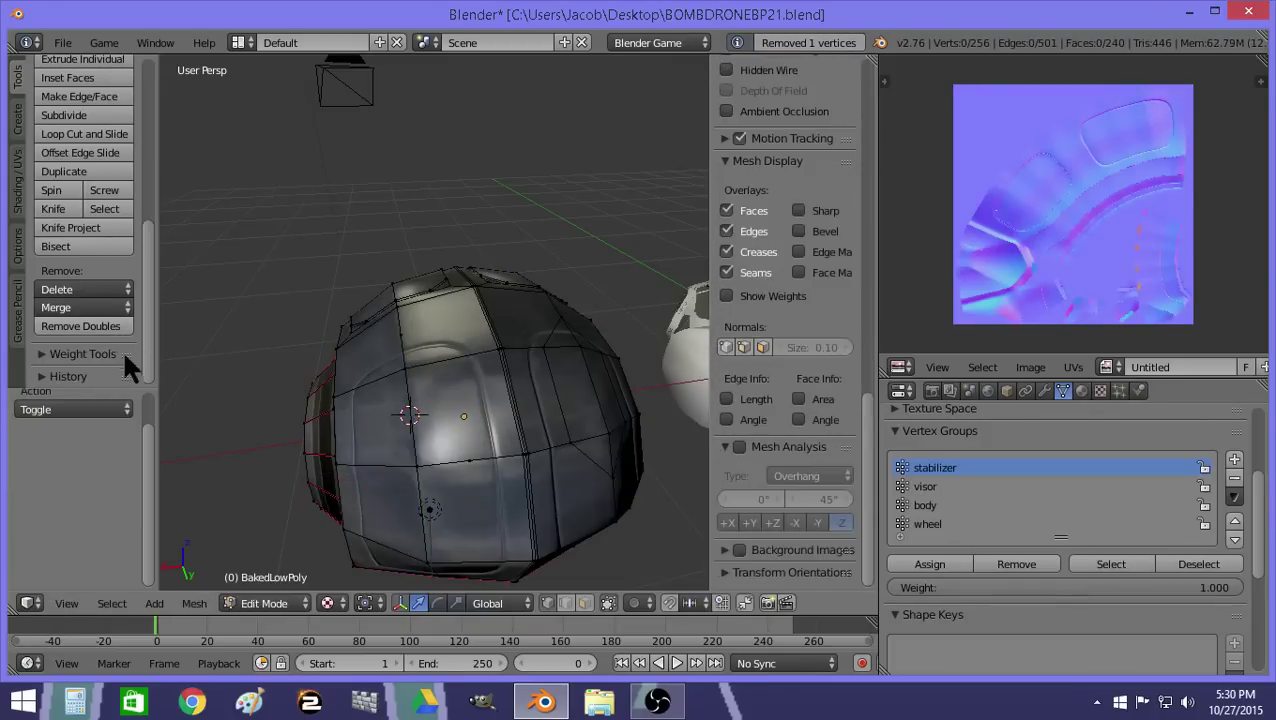
key("a")
left_click(83, 311)
key("a")
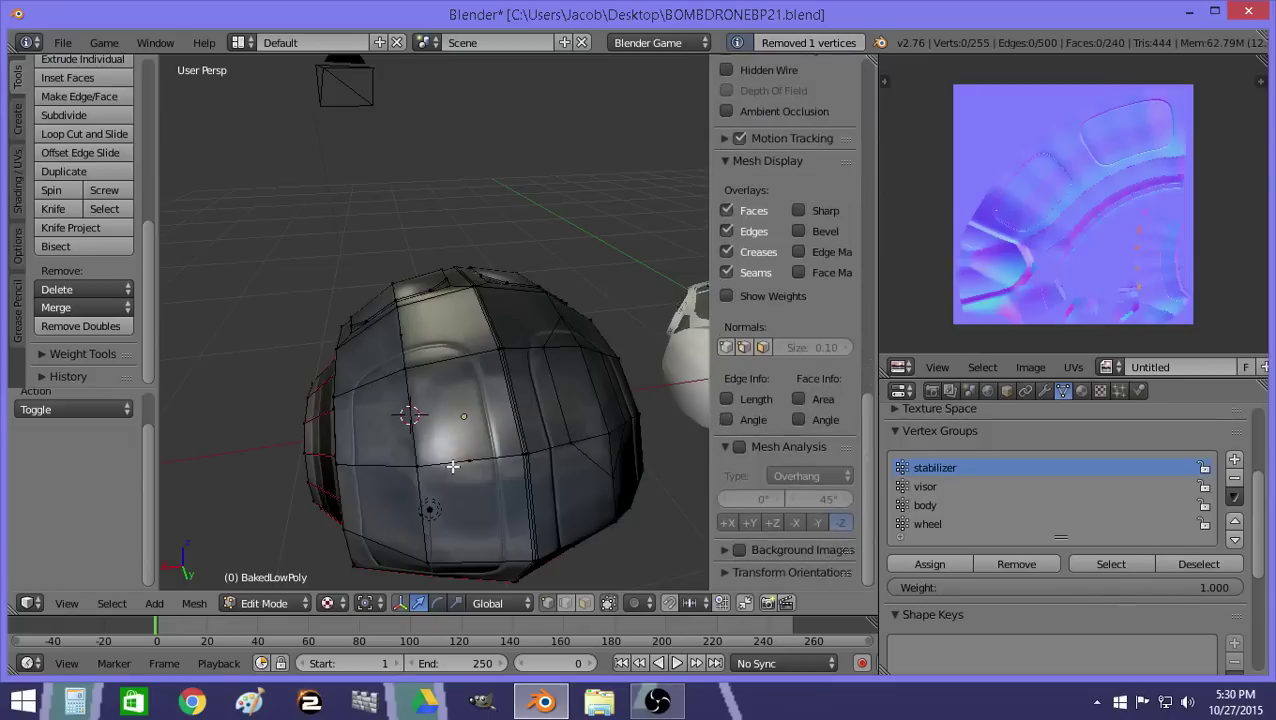
Slide the extra vertex on the front panel's lower edge onto the same lower corner vertex and remove doubles.
right_click(415, 468)
key("shift+v")
left_click(401, 465)
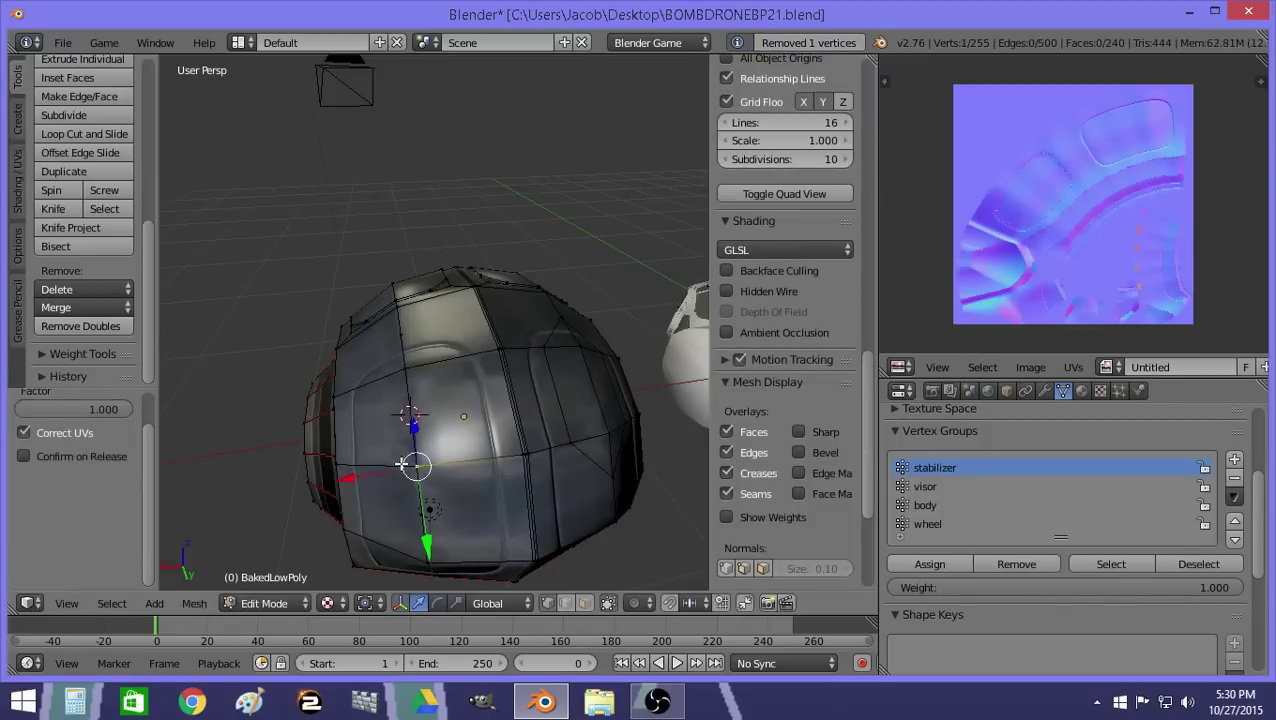
key("a")
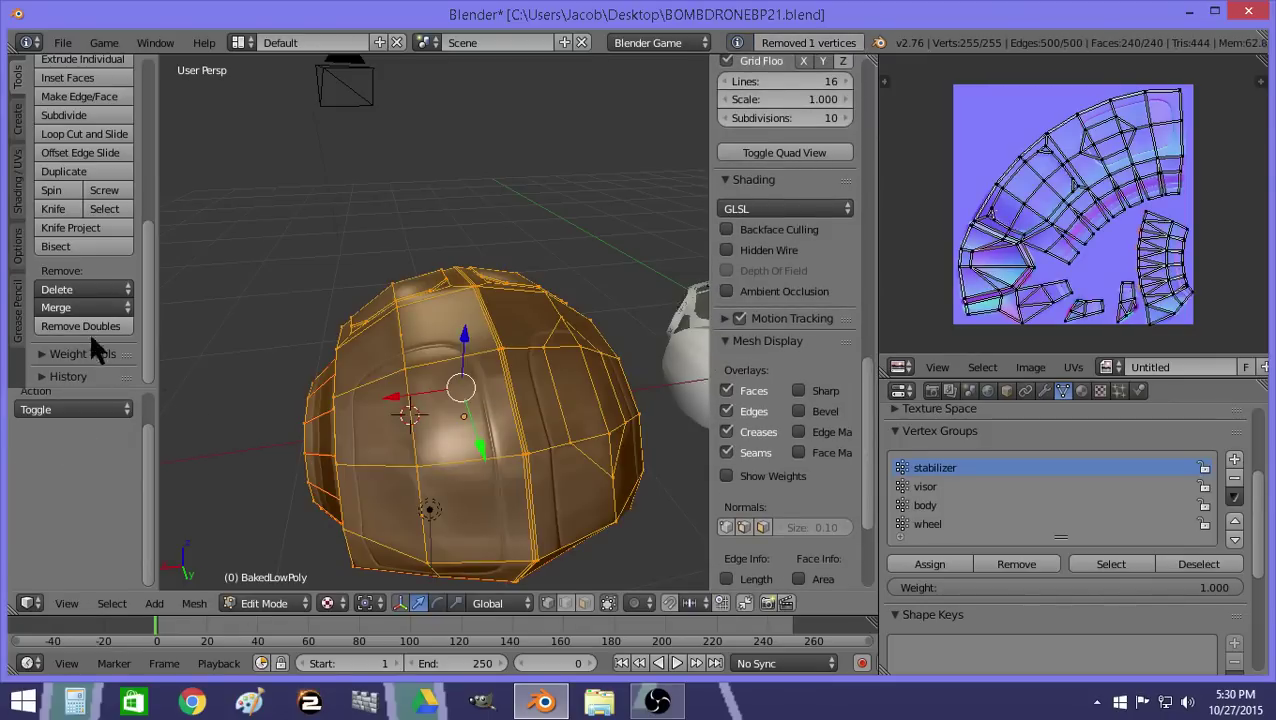
left_click(85, 324)
key("a")
Slide the extra vertex on the vertical edge above the front panel down onto the central corner and remove doubles.
right_click(417, 332)
key("shift+v")
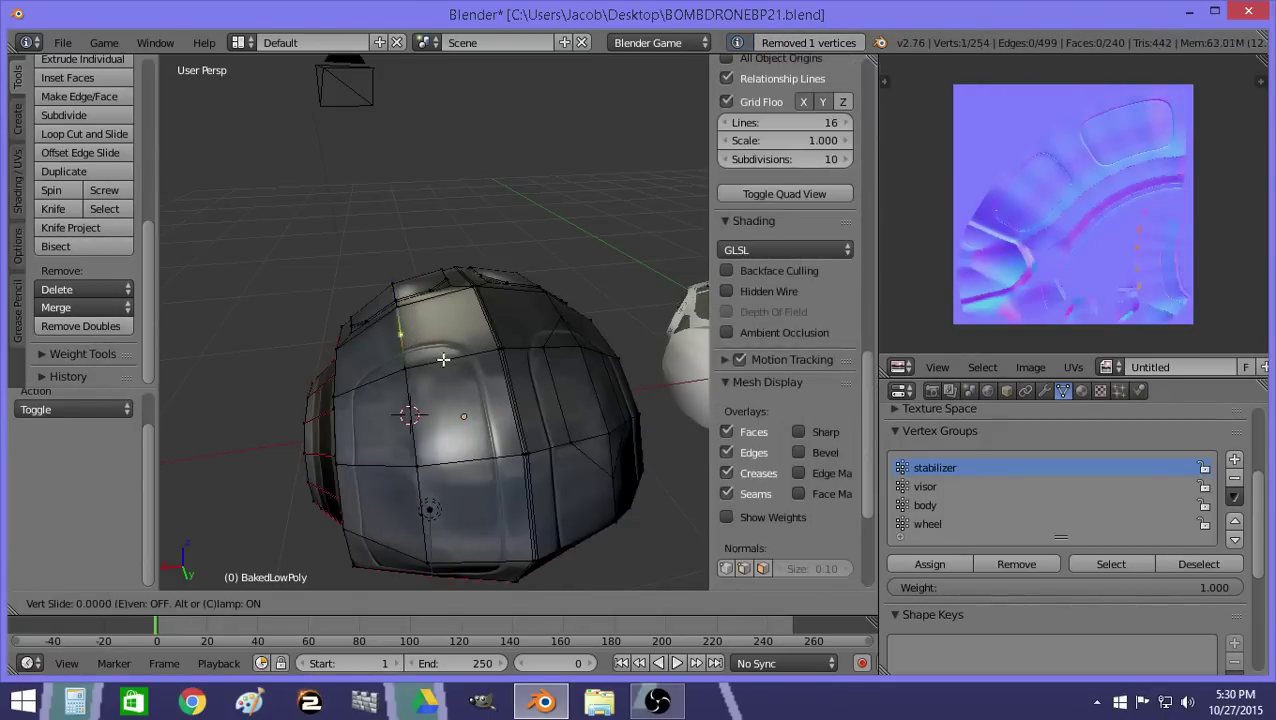
left_click(441, 360)
key("a")
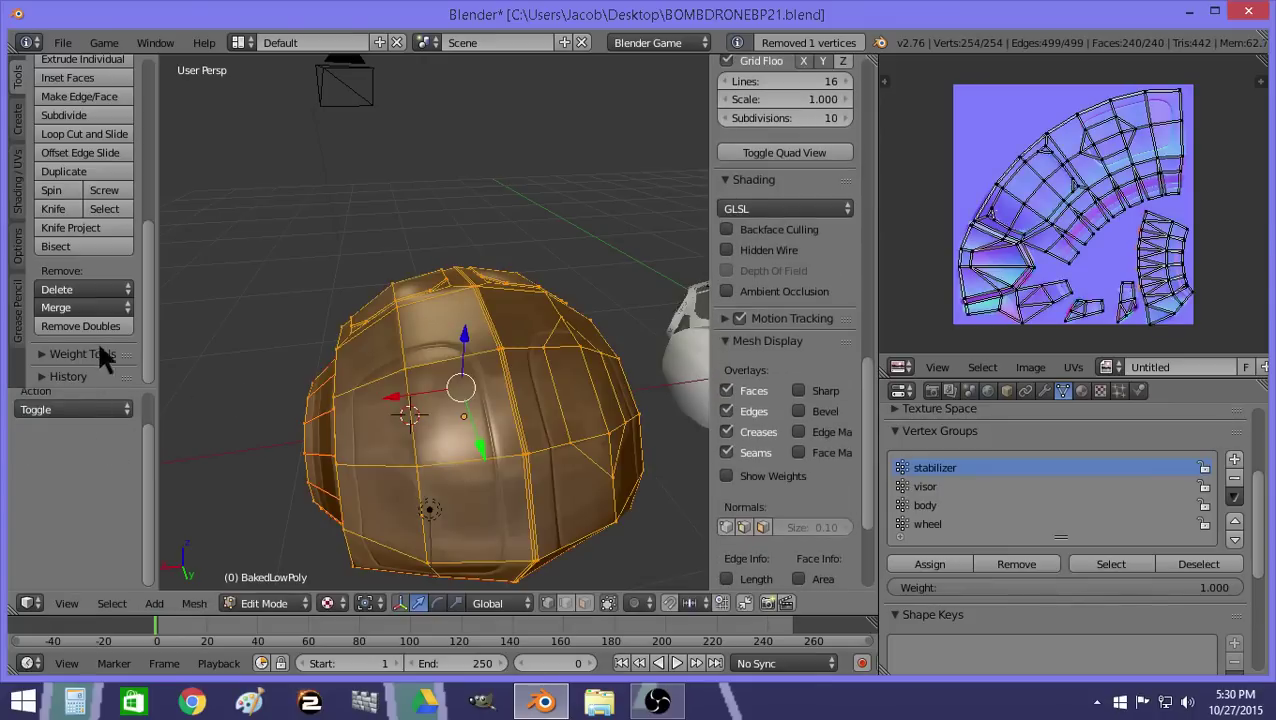
left_click(93, 322)
Slide the extra vertex midway along the front panel's vertical edge onto the adjacent corner and remove doubles.
middle_click_drag(262, 397, 257, 363)
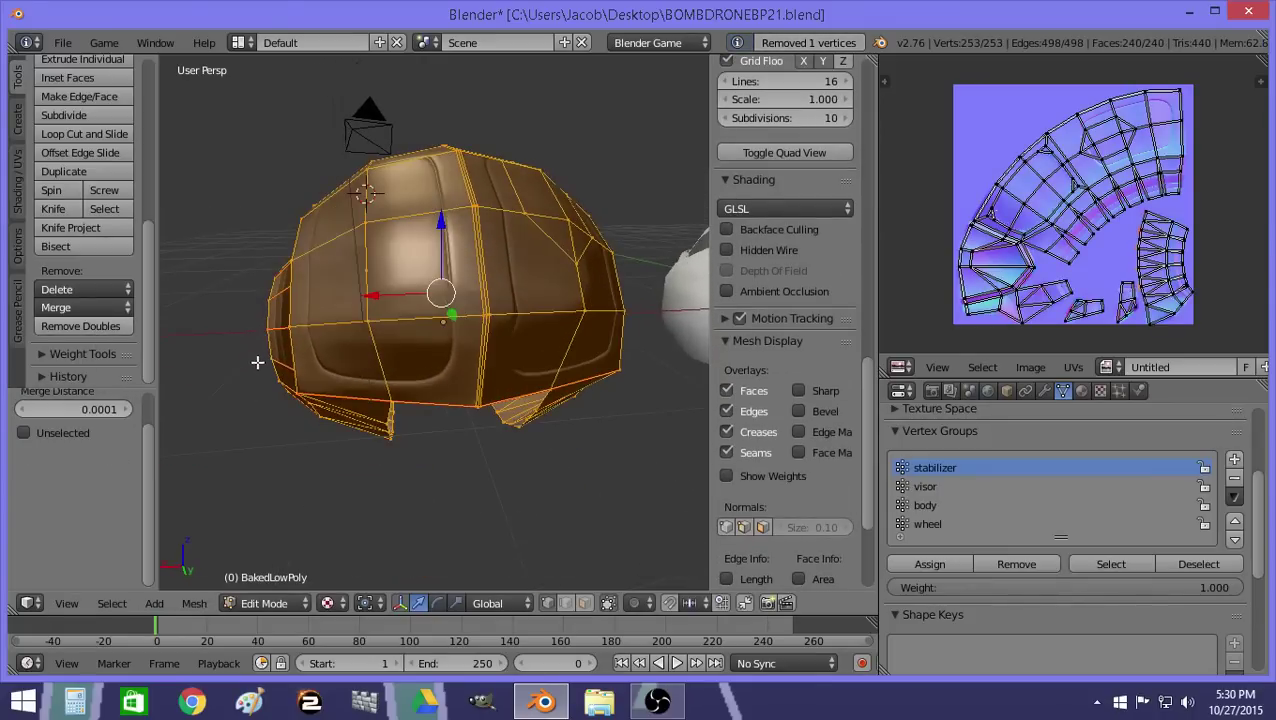
key("a")
right_click(371, 279)
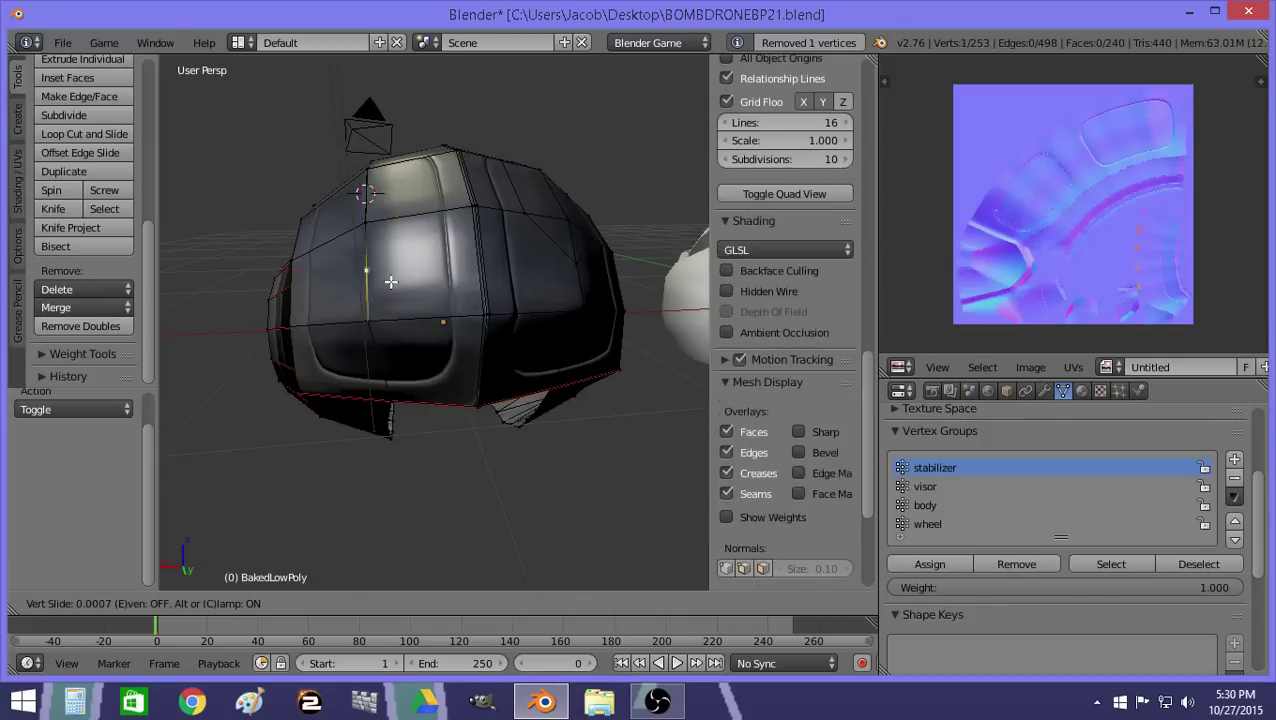
key("a")
left_click(119, 329)
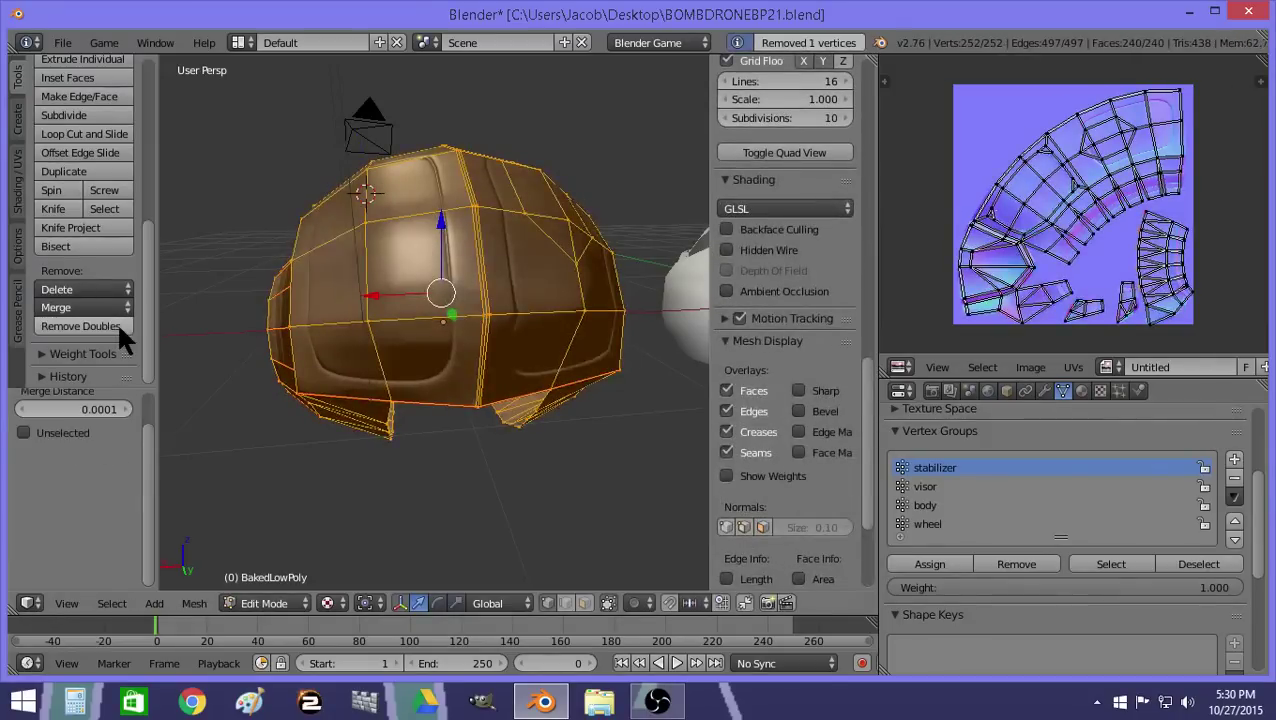
In face selection, merge the small triangle on the neighbouring side panel with the adjoining lower inner face.
key("Tab")
middle_click_drag(538, 219, 365, 413)
key("Tab")
key("a")
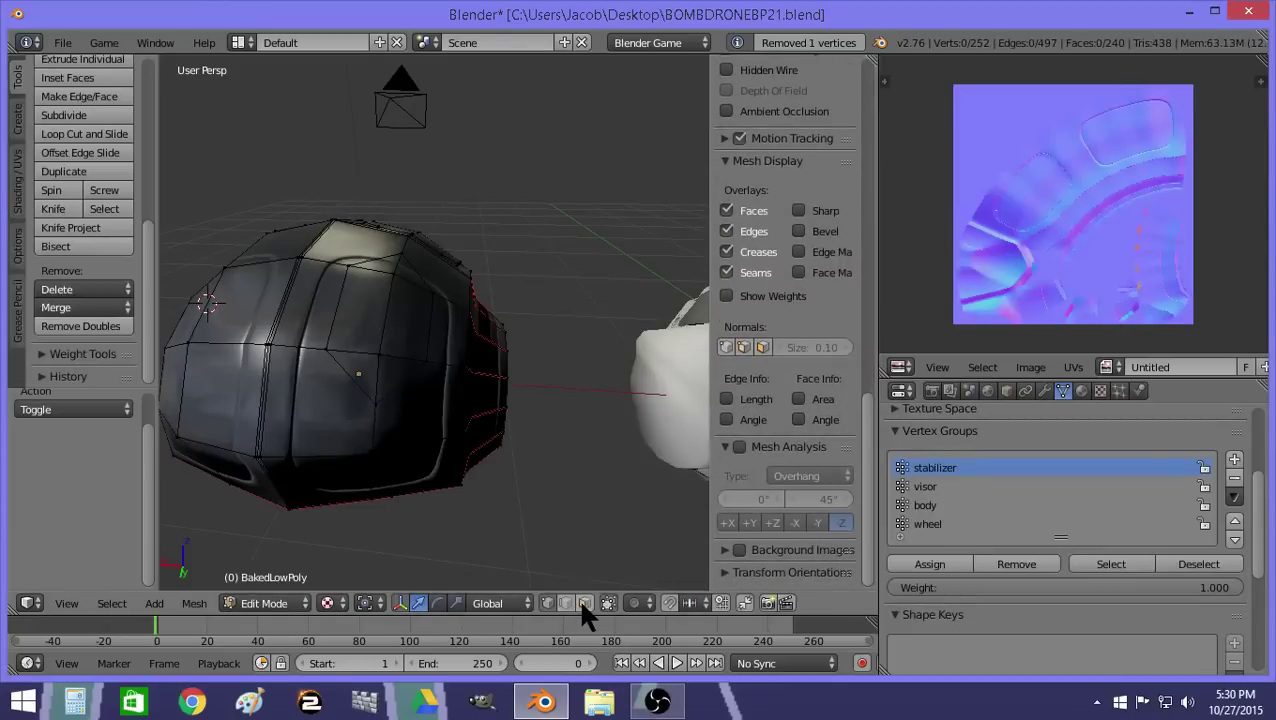
left_click(584, 605)
right_click(333, 402)
right_click(359, 370, "shift")
key("f")
key("a")
Merge the split lower outer faces and the split upper outer faces of the side panel into one larger face each.
right_click(401, 393)
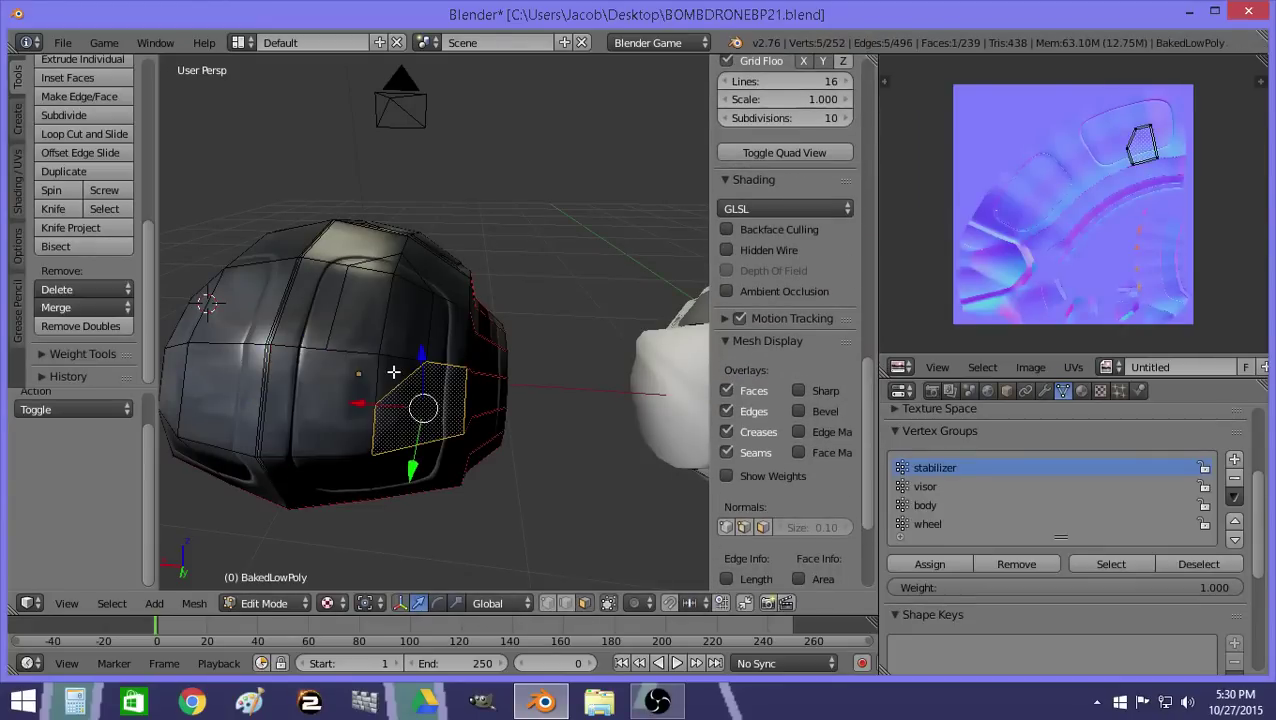
right_click(393, 372, "shift")
key("f")
key("a")
right_click(406, 336)
right_click(446, 337, "shift")
key("f")
key("a")
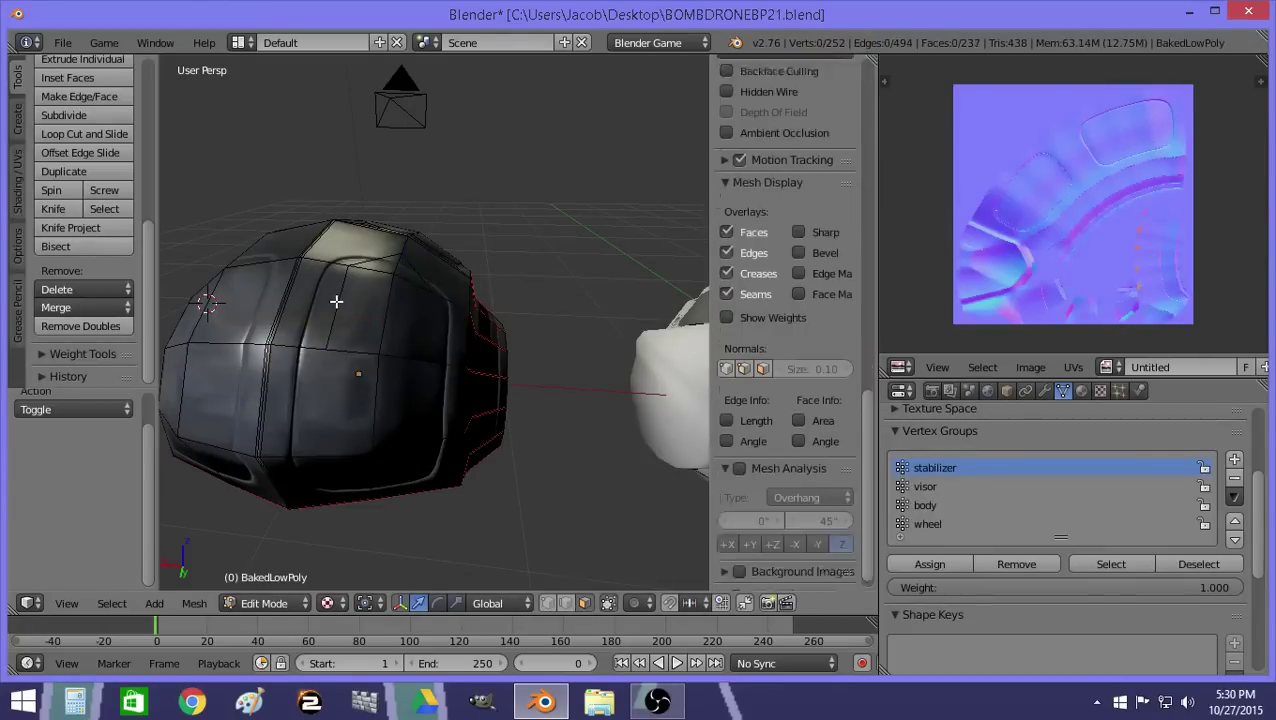
Merge the remaining split faces at the side panel's upper inner part and in the row above it into larger faces.
right_click(338, 300)
middle_click_drag(335, 298, 320, 373)
key("ctrl+x")
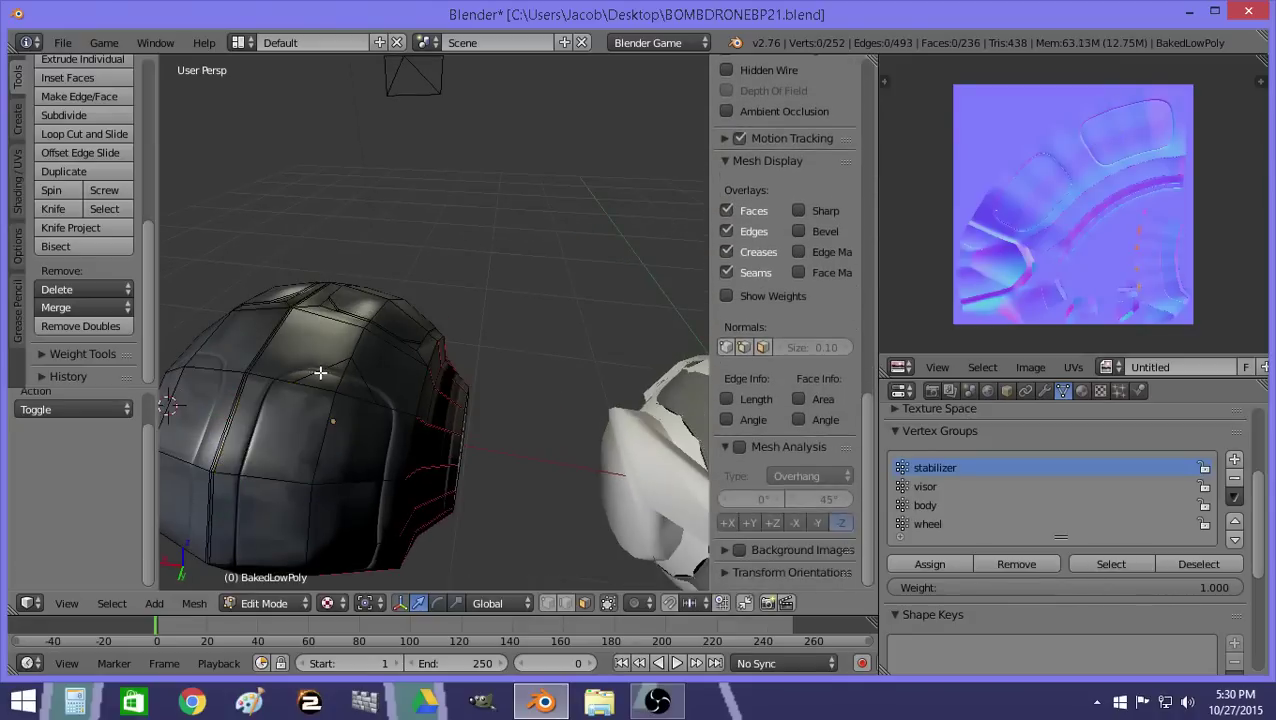
right_click(305, 345)
key("ctrl+x")
right_click(384, 378)
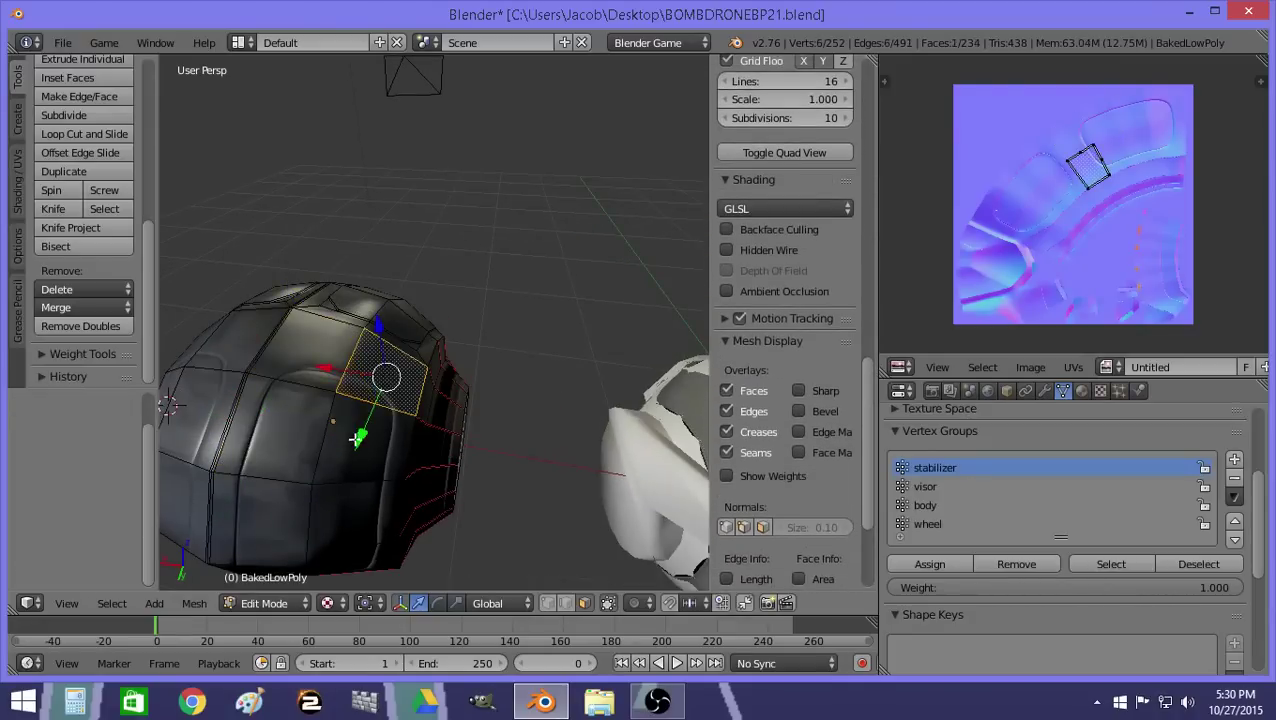
key("a")
Slide the two extra vertices on the side panel's upper edge fully onto adjacent corners with factor 1 and remove doubles.
middle_click_drag(357, 437, 360, 436)
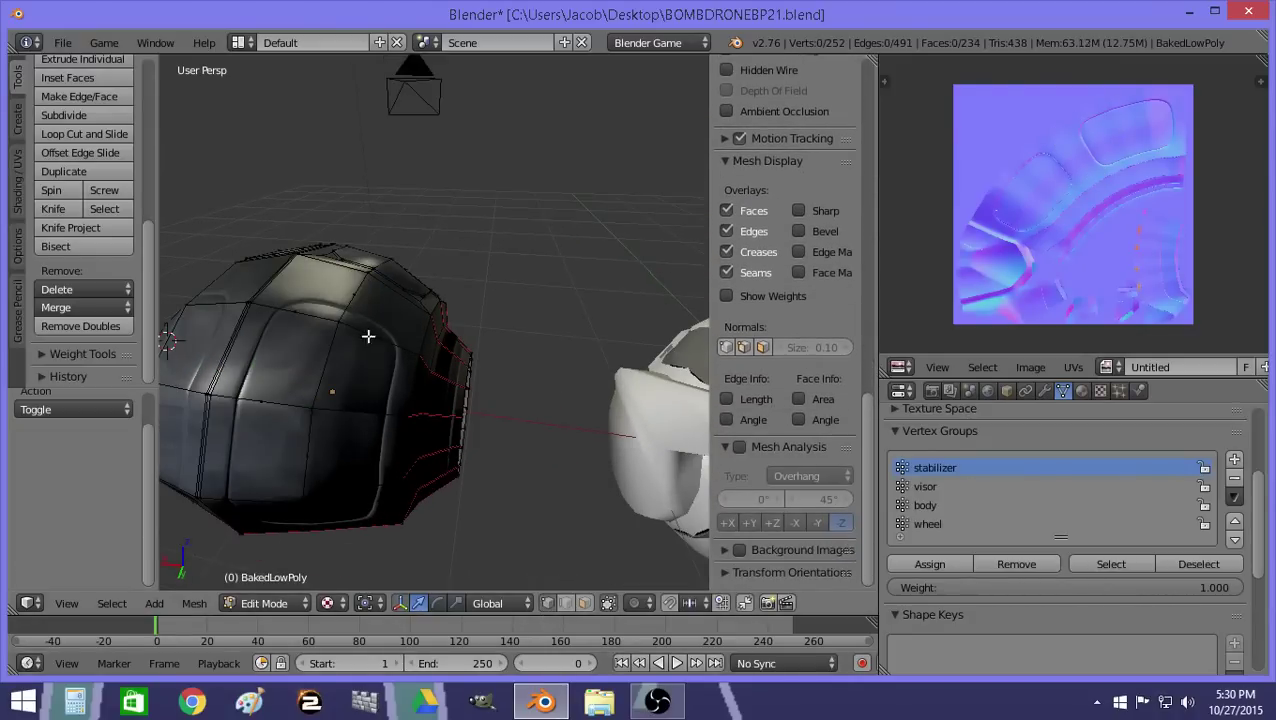
right_click(297, 308)
right_click(373, 342, "shift")
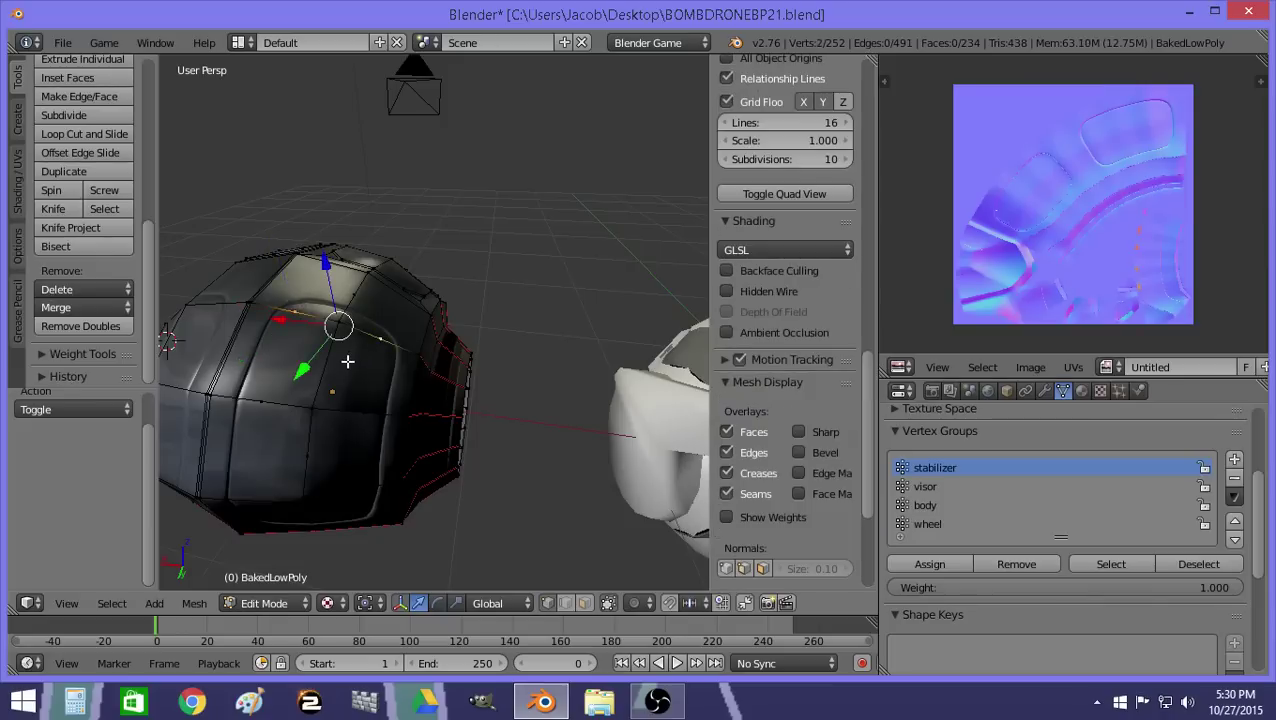
key("g")
key("g")
type("1")
left_click(420, 354)
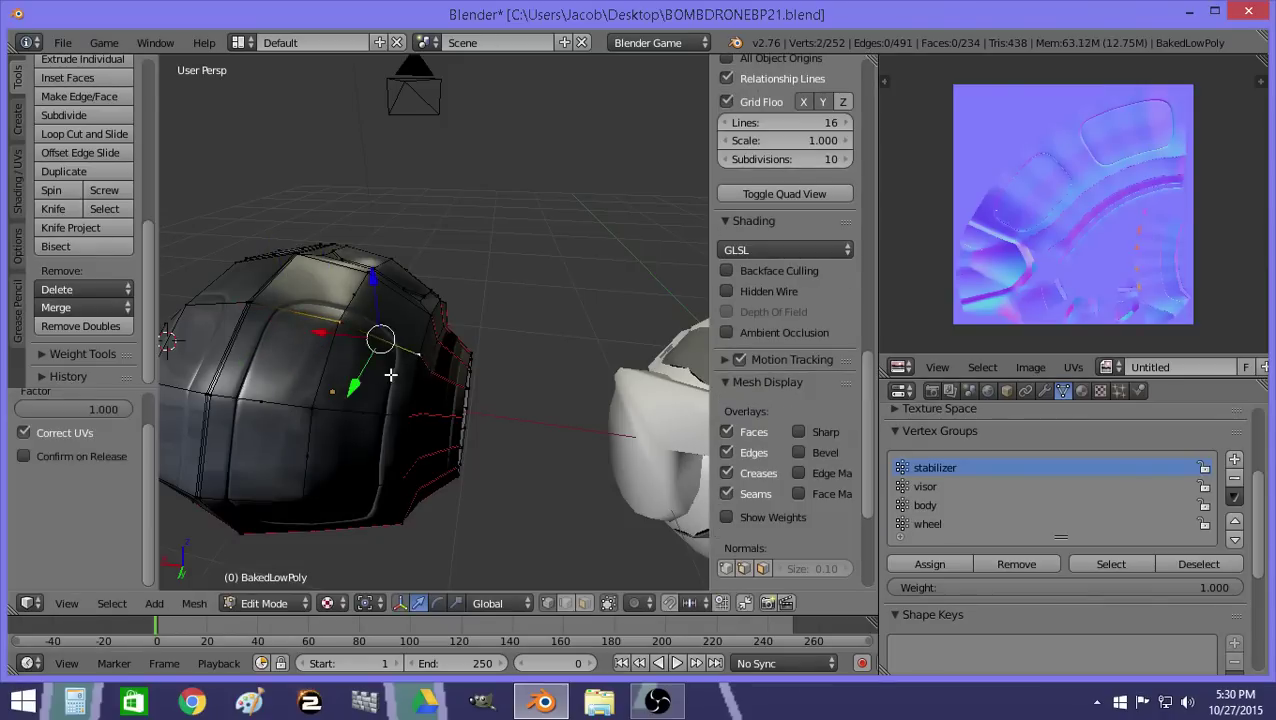
key("a")
key("a")
left_click(118, 325)
key("Tab")
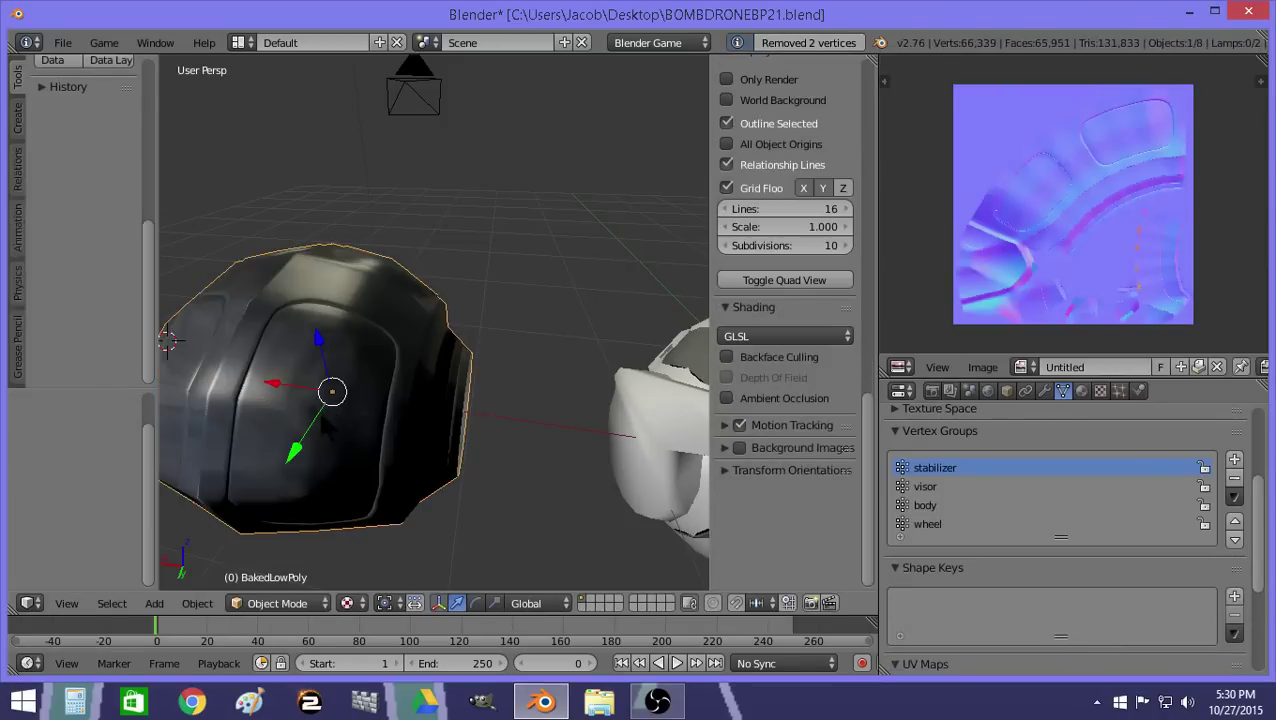
Slide the two extra vertices on the side panel's middle horizontal edge onto adjacent corners with factor 1 and remove doubles.
key("Tab")
right_click(261, 401)
right_click(367, 411, "shift")
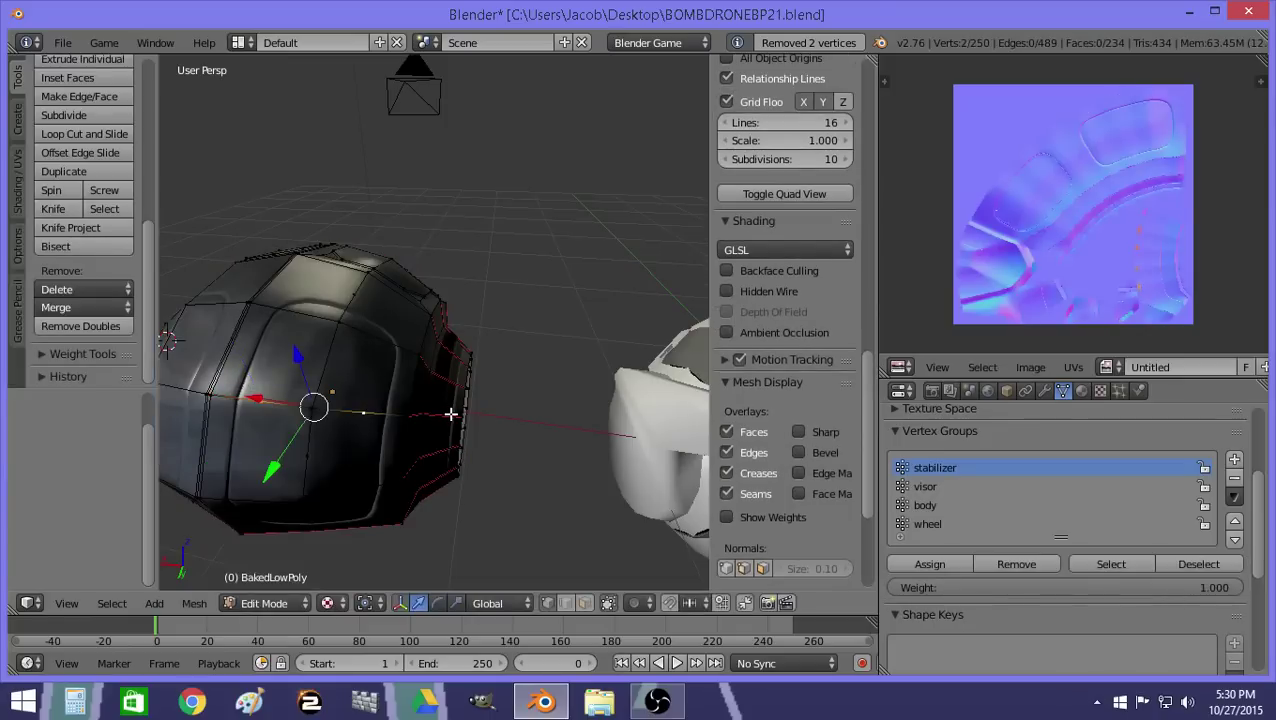
key("shift+c")
key("shift+v")
key("Escape")
key("shift+g")
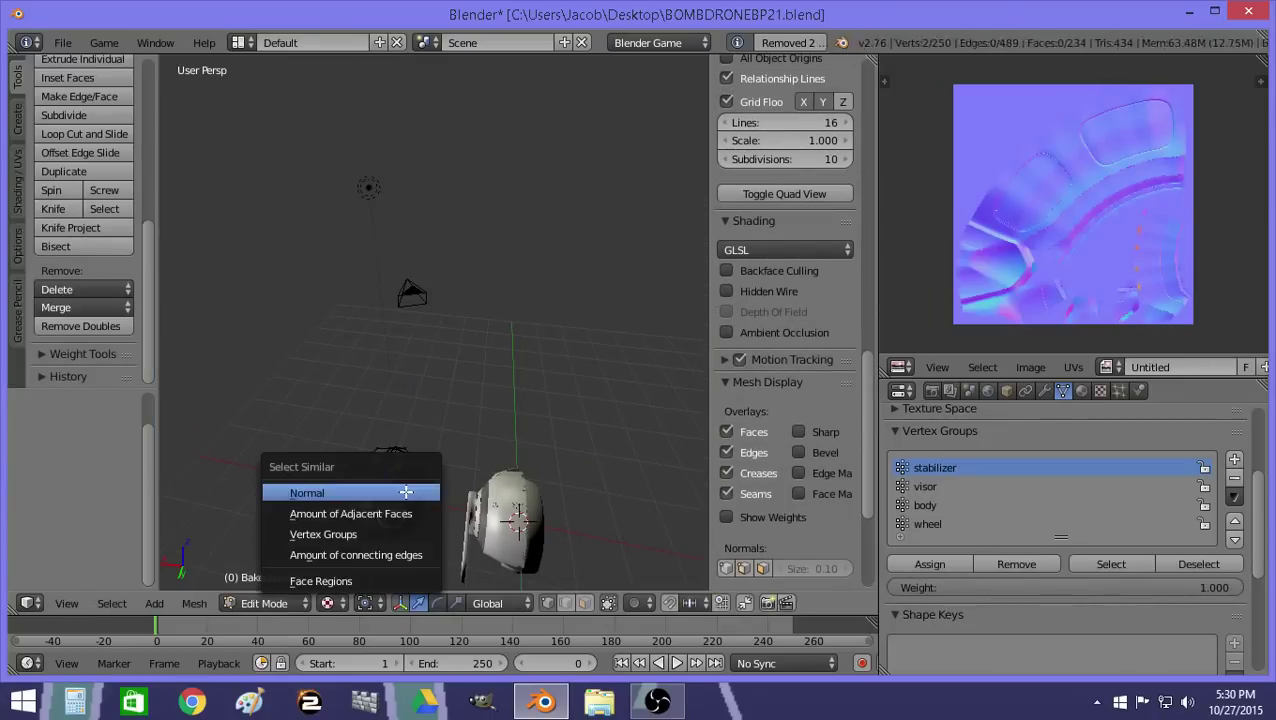
key("Escape")
key("shift+f")
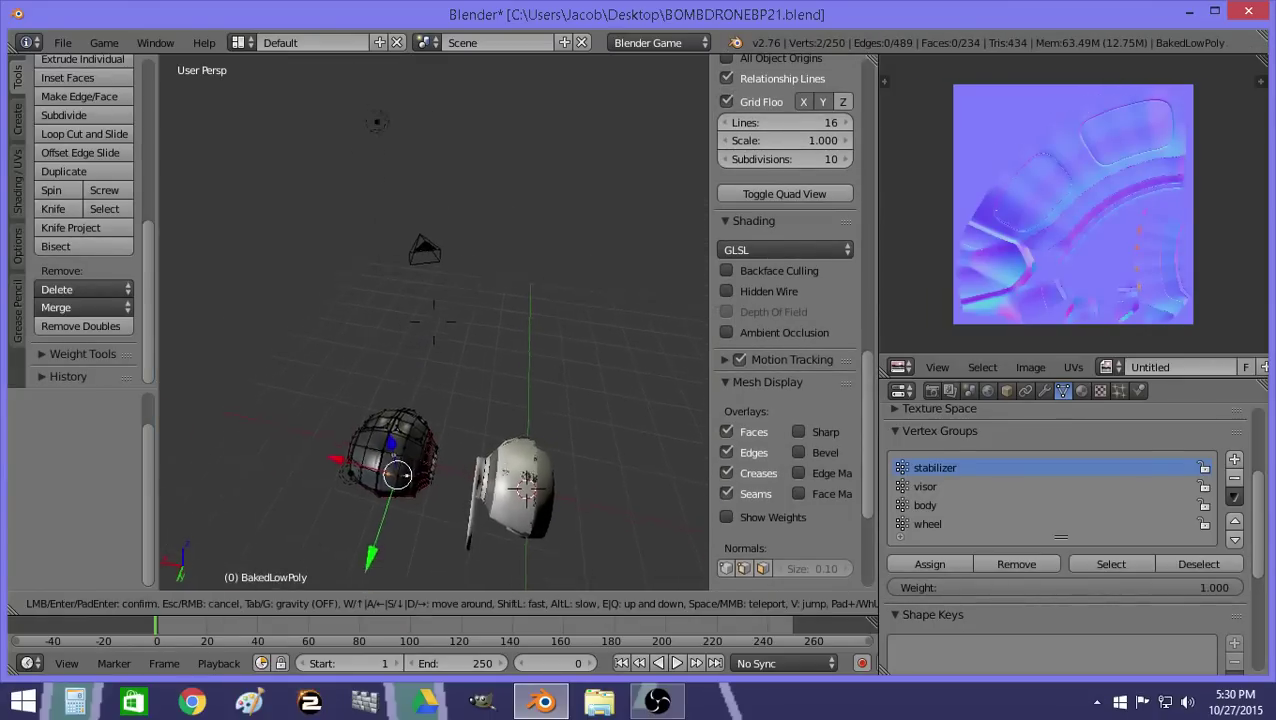
key("w")
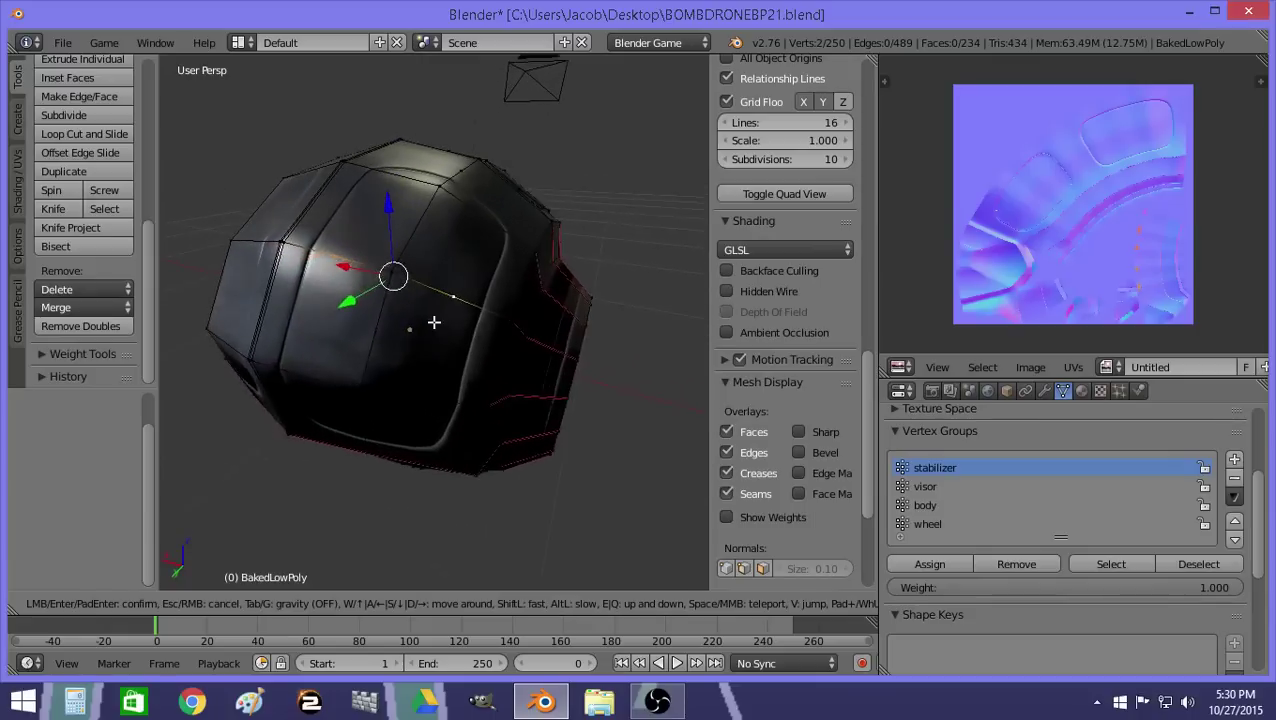
left_click(433, 322)
key("shift+f")
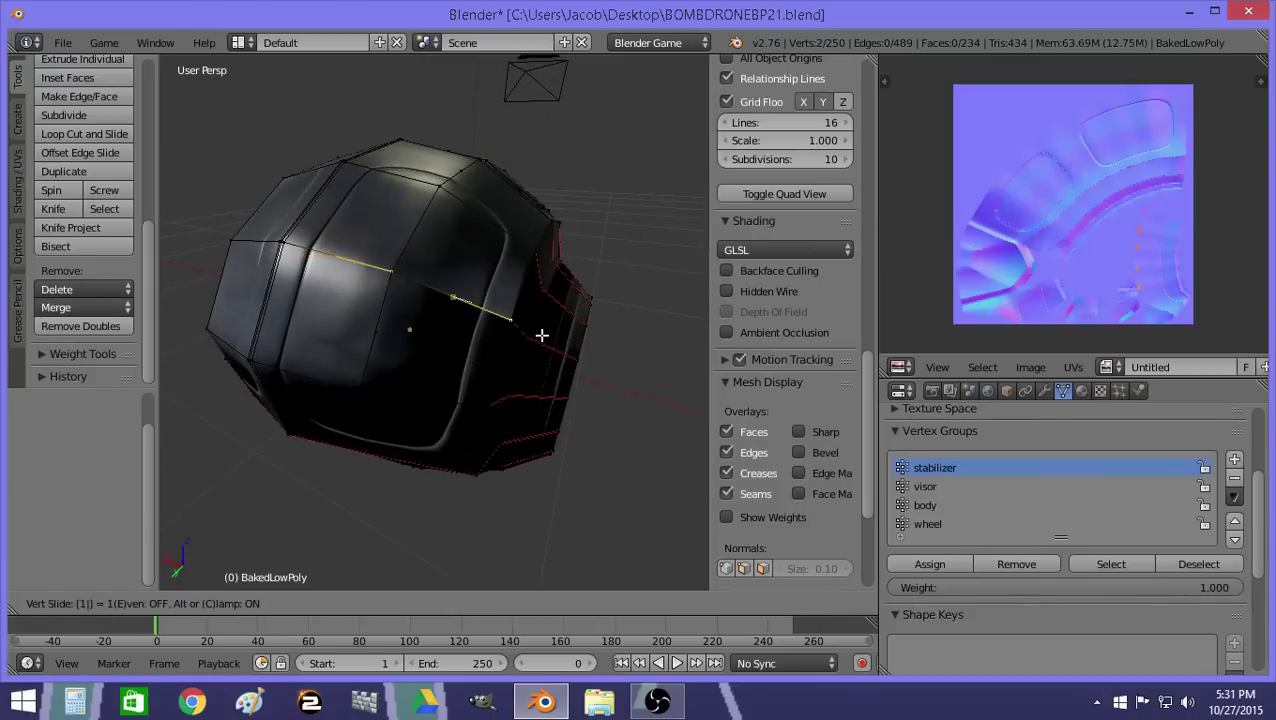
left_click(620, 335)
key("a")
left_click(80, 326)
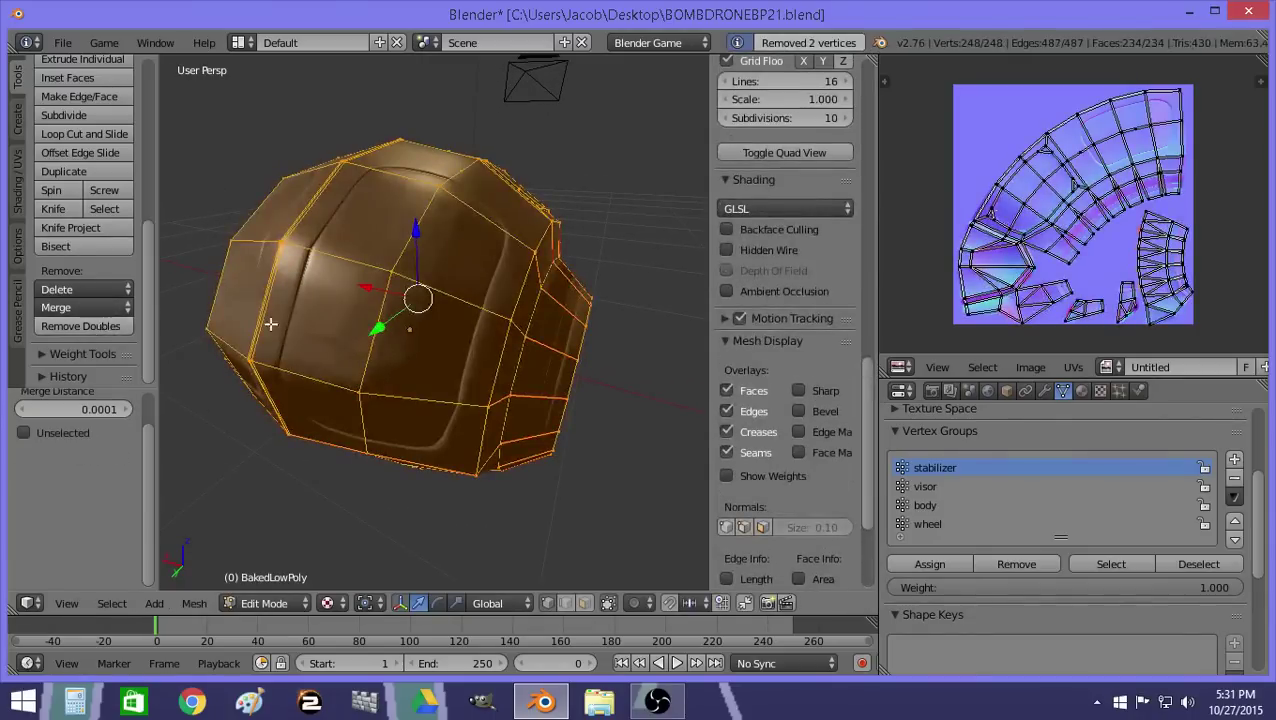
Slide the two extra vertices on the side panel's vertical centre edges onto adjacent corners with factor 1 and remove doubles.
key("Tab")
key("Tab")
middle_click_drag(322, 390, 367, 347)
key("a")
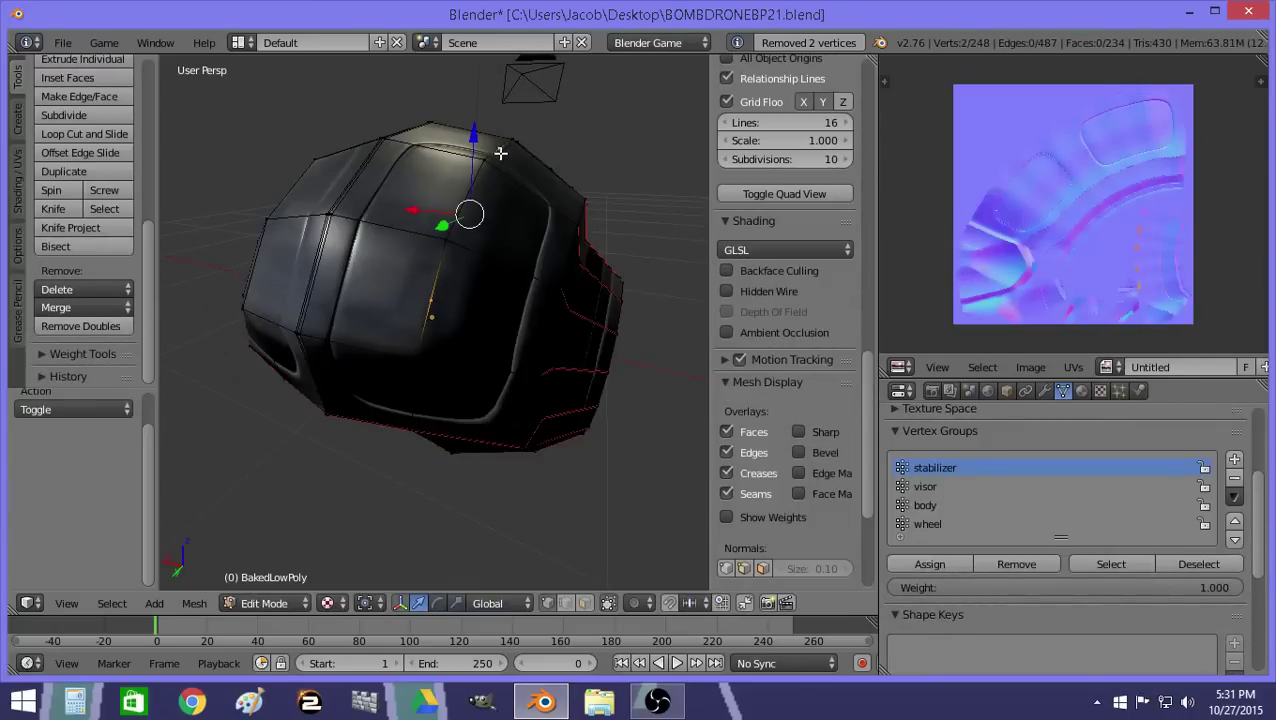
key("shift+v")
type("1")
left_click(581, 145)
key("a")
key("a")
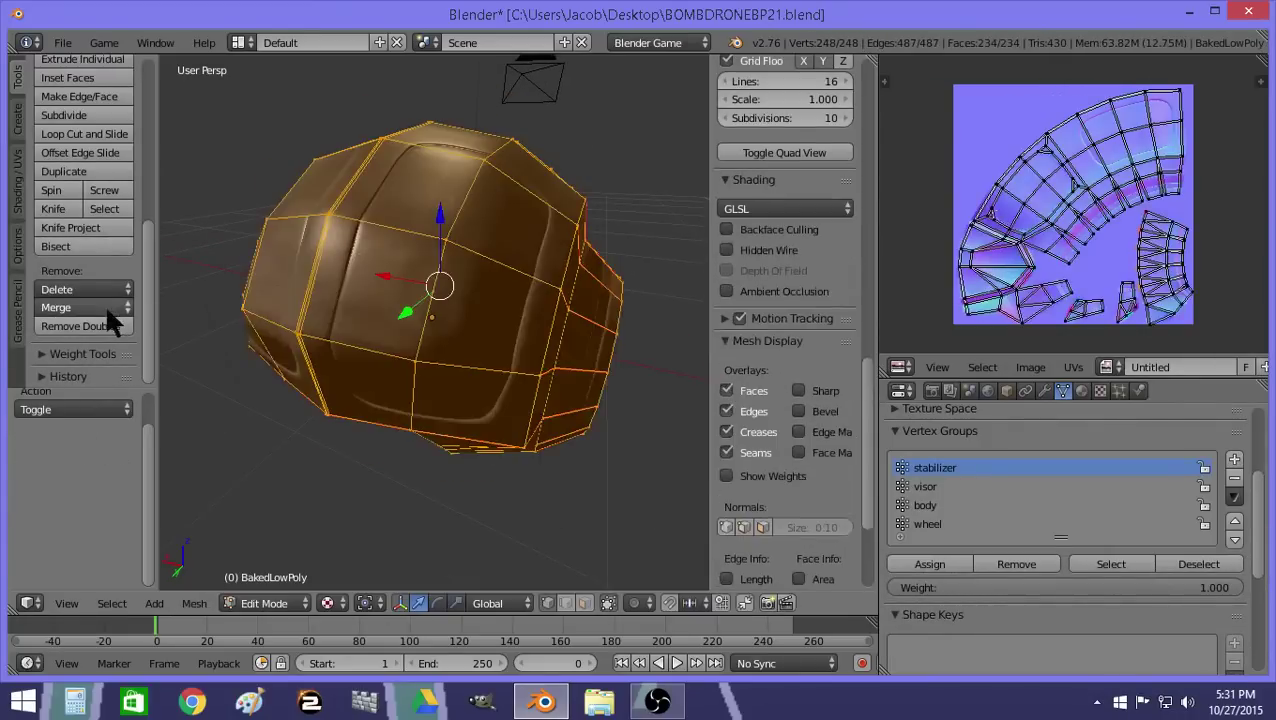
left_click(80, 327)
Examine the dome's shape and normal-map shading in Object Mode, and return to Edit Mode.
key("Tab")
key("shift+f")
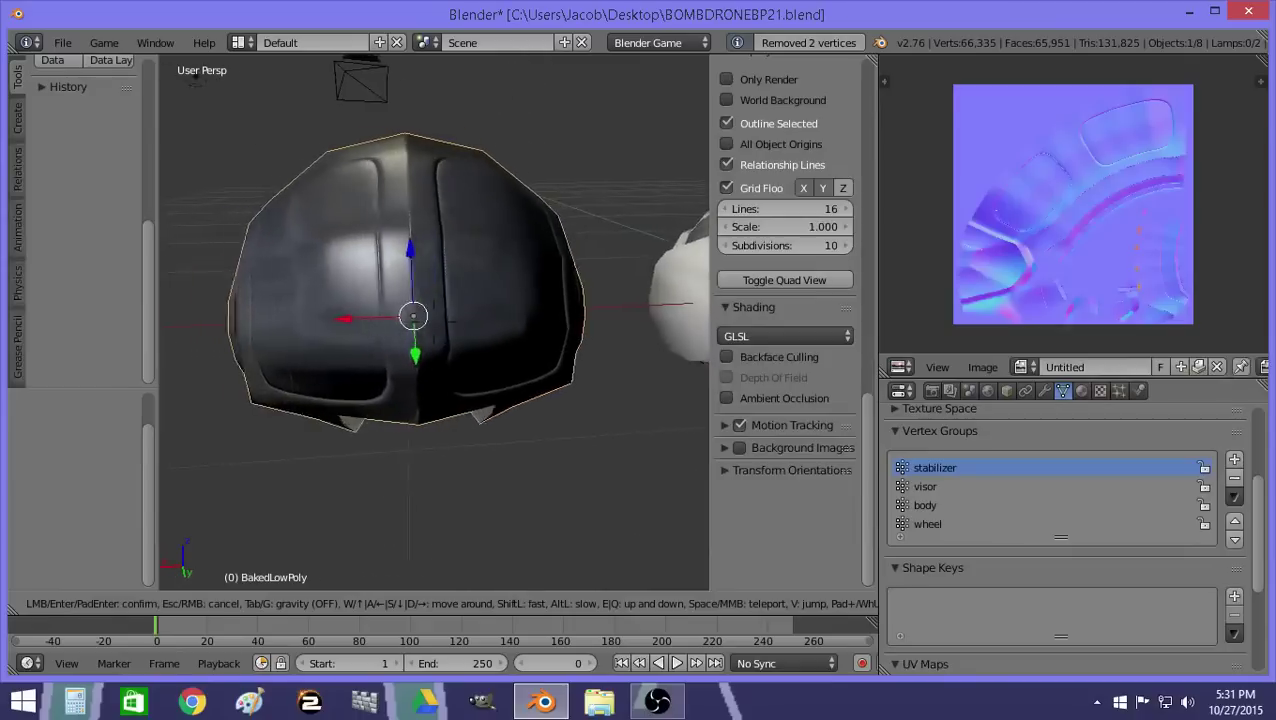
key("s")
key("w")
left_click(421, 341)
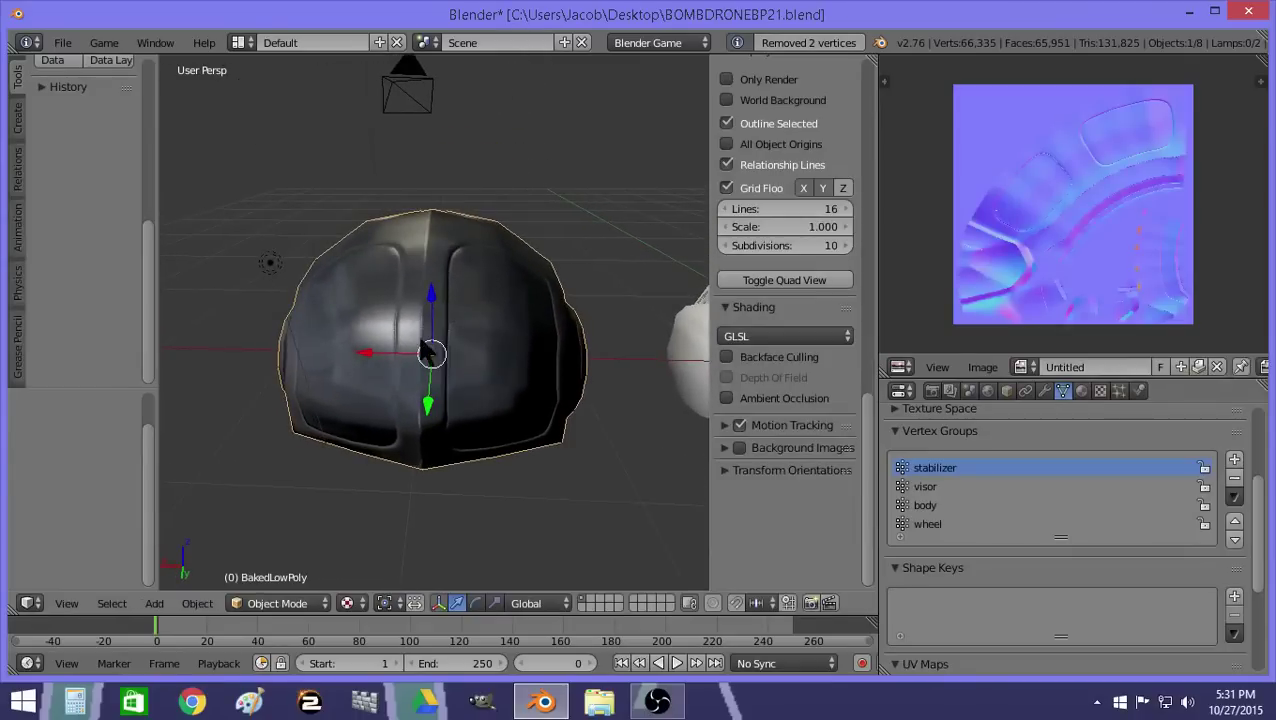
key("Tab")
middle_click_drag(581, 445, 435, 343)
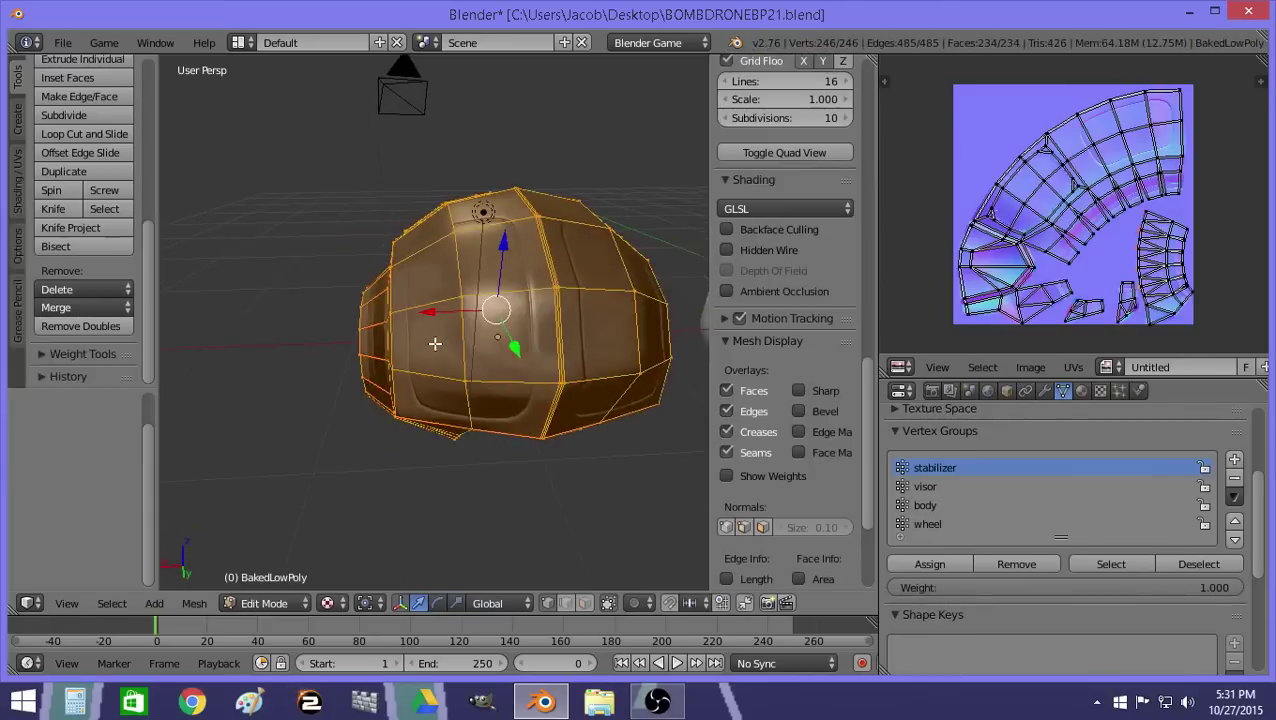
Select the horizontal edges across the front panel's two face columns plus its lower vertical edge and subdivide them.
right_click(469, 408)
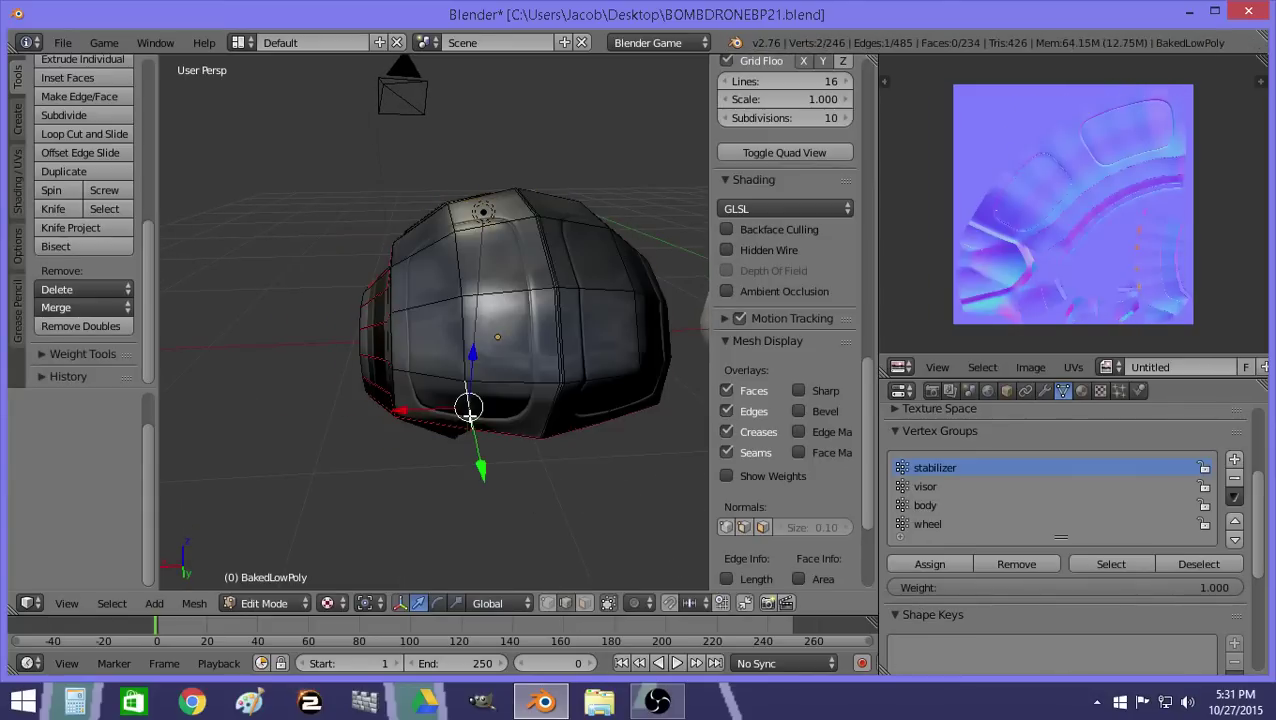
right_click(489, 383, "shift")
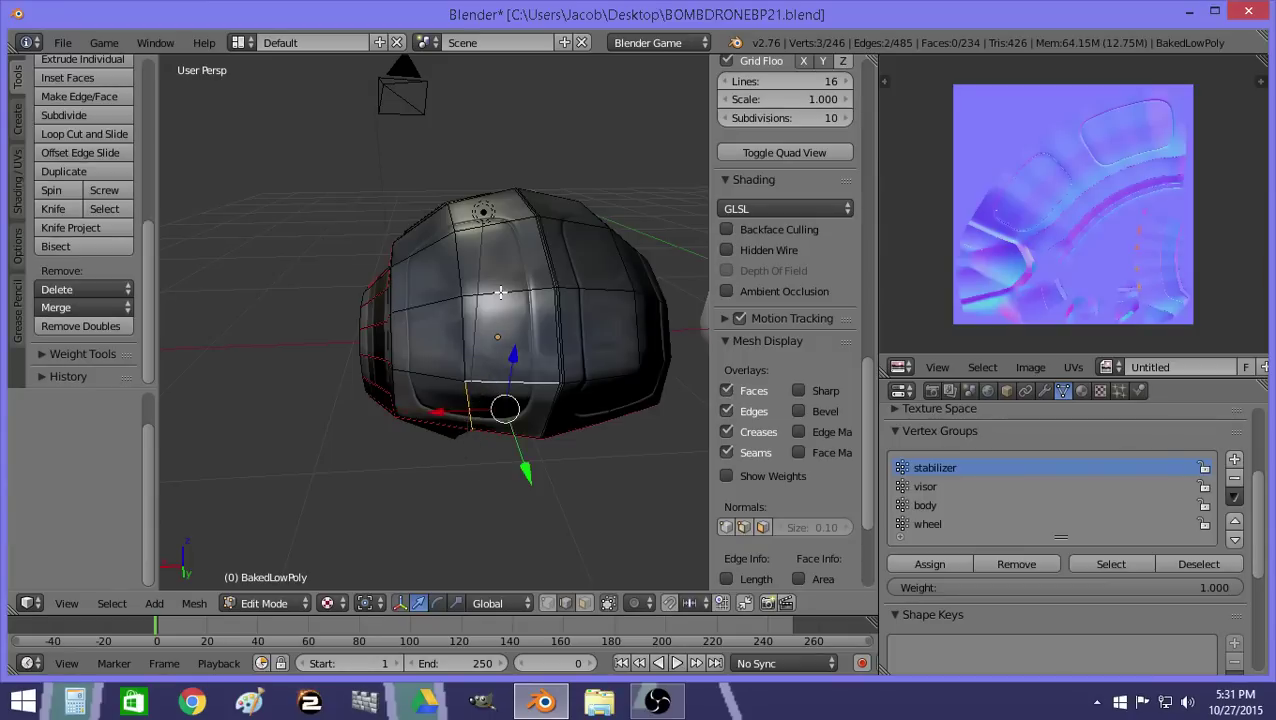
right_click(498, 292, "shift")
right_click(499, 220, "shift")
right_click(463, 212, "shift")
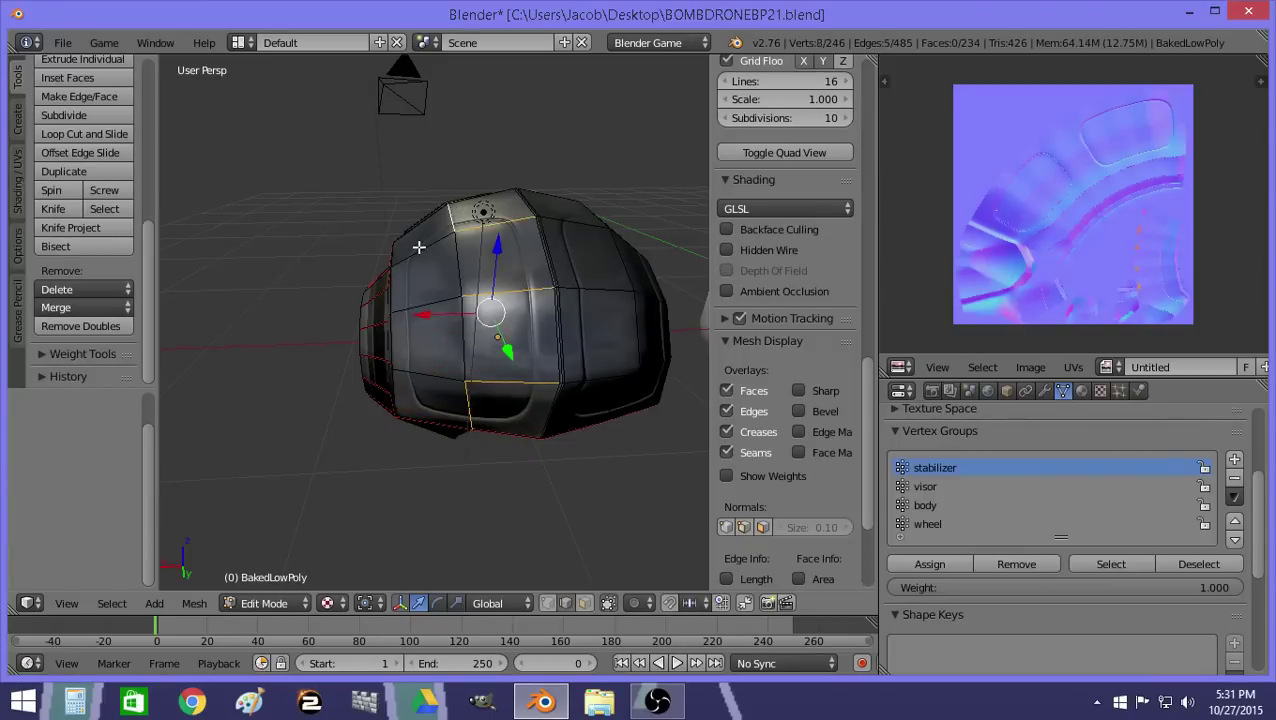
right_click(421, 305, "shift")
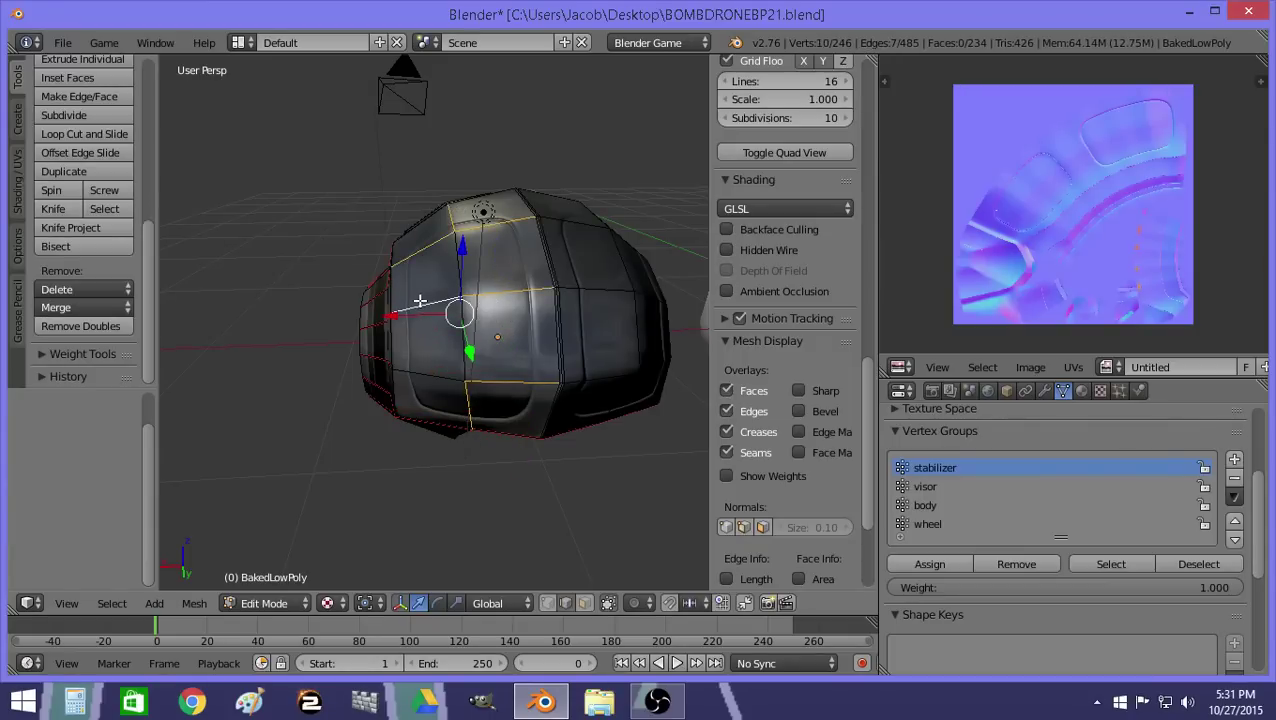
left_click(75, 116)
middle_click_drag(638, 299, 612, 297)
key("a")
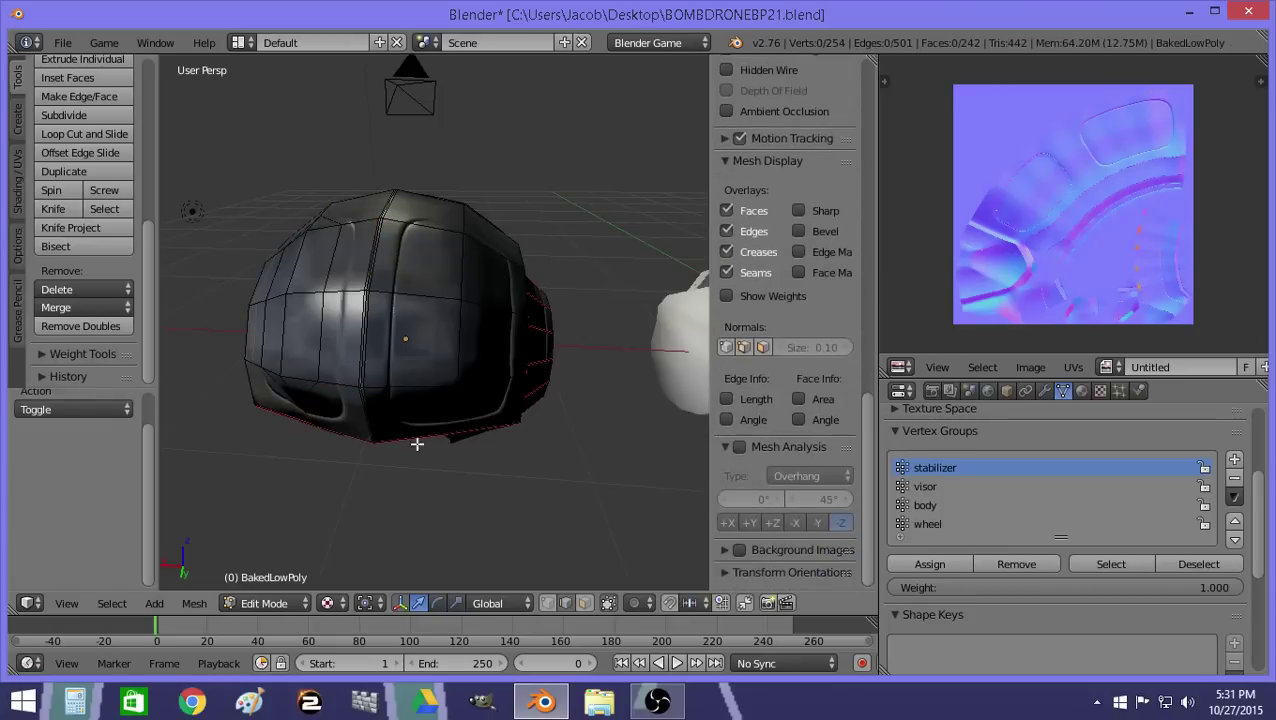
Select the horizontal edges across the adjacent panel's two face columns plus its lower vertical edge and subdivide them.
right_click(437, 383)
right_click(463, 400, "shift")
mouse_move(464, 400)
middle_mouse_down()
mouse_move(403, 318)
mouse_move(454, 406)
middle_mouse_up()
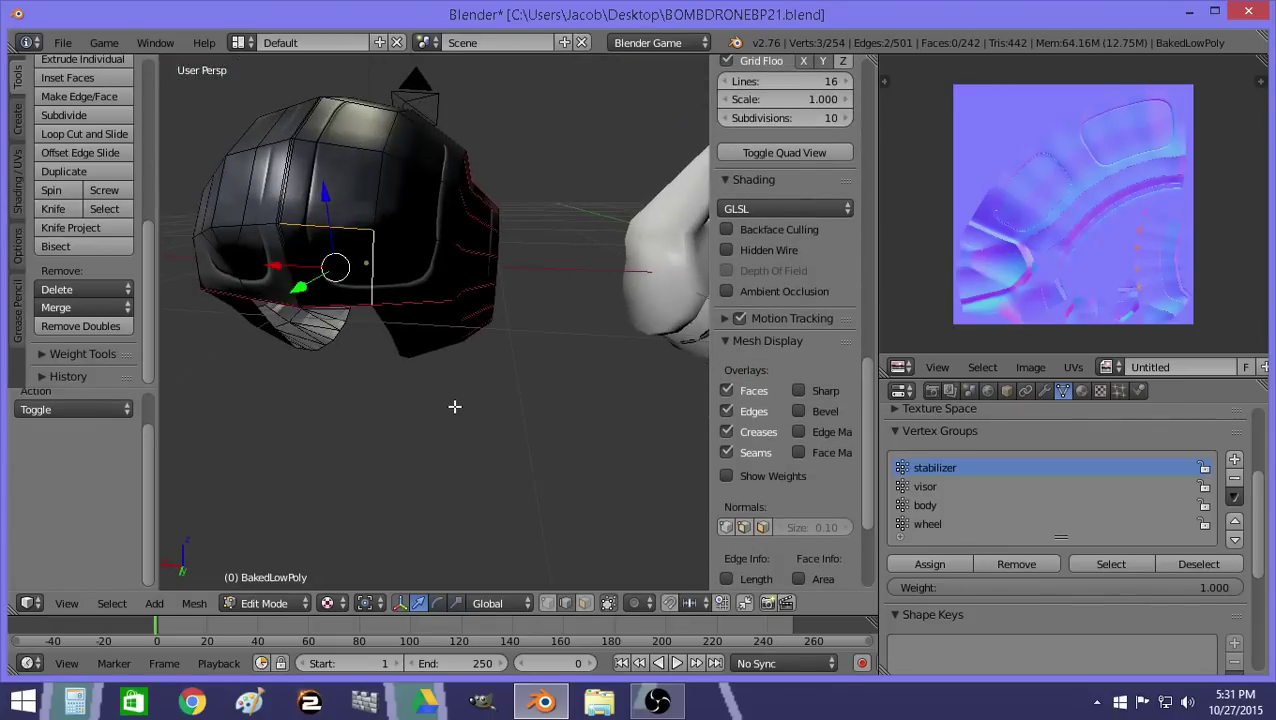
key("alt+z")
middle_click_drag(390, 309, 425, 318)
right_click(502, 274, "shift")
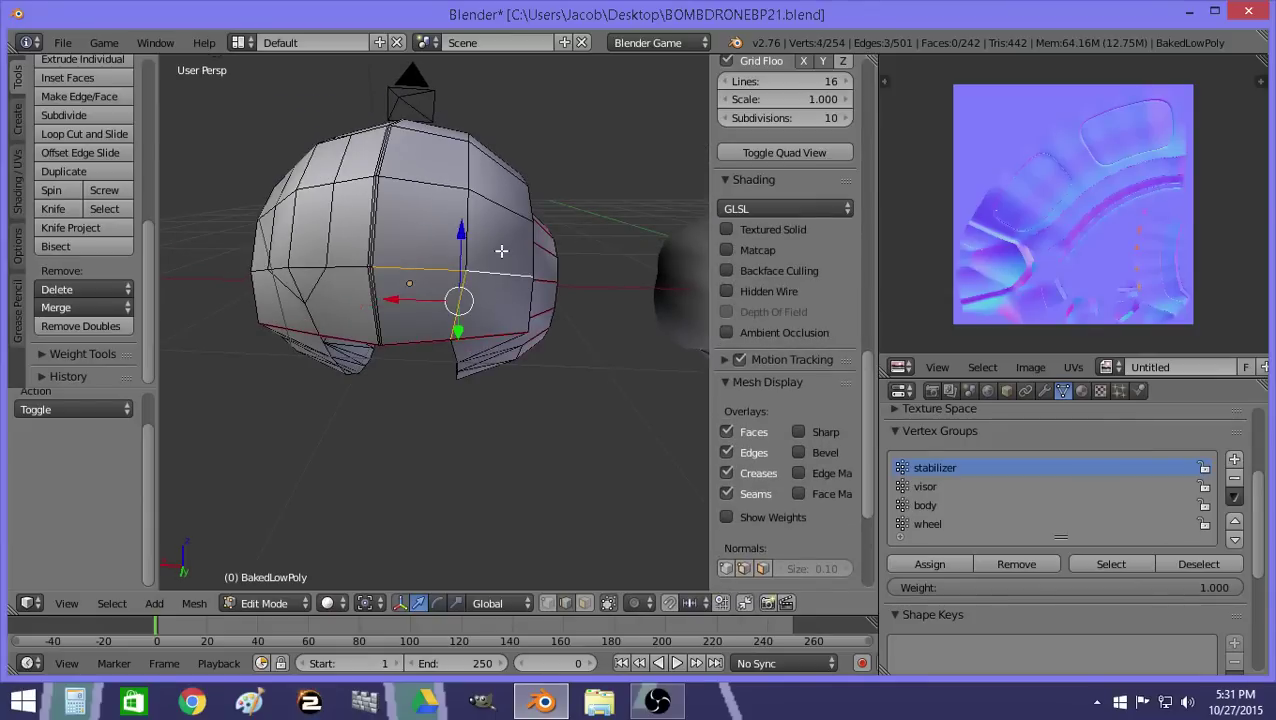
right_click(494, 219, "shift")
middle_click_drag(493, 218, 492, 225)
right_click(491, 202, "shift")
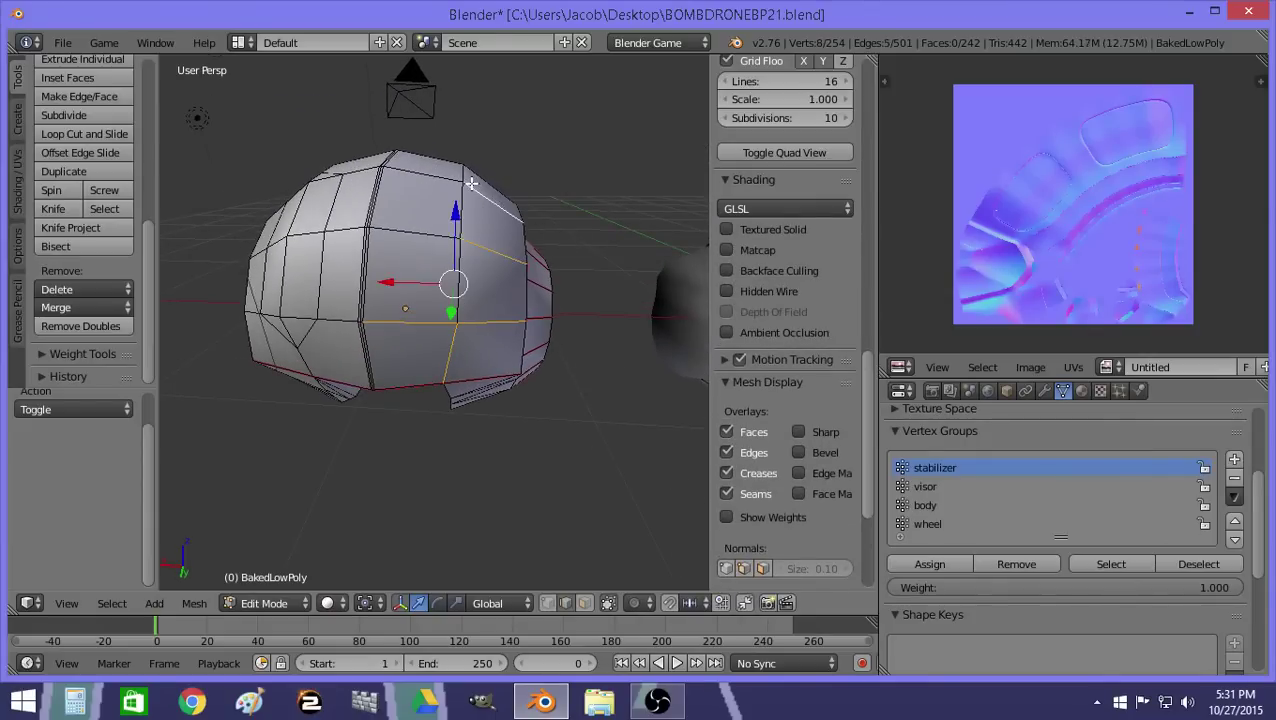
middle_click_drag(471, 183, 473, 213)
right_click(478, 393, "shift")
right_click(436, 431, "shift")
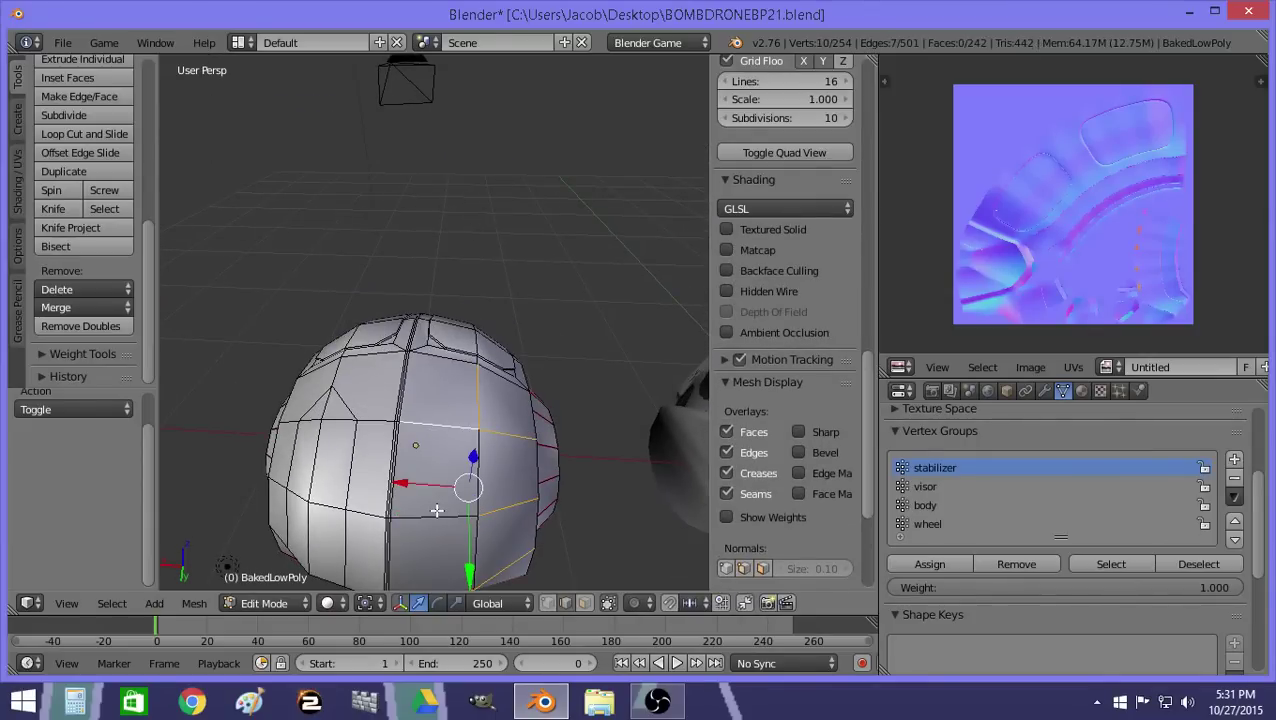
right_click(437, 509, "shift")
middle_click_drag(437, 512, 441, 483)
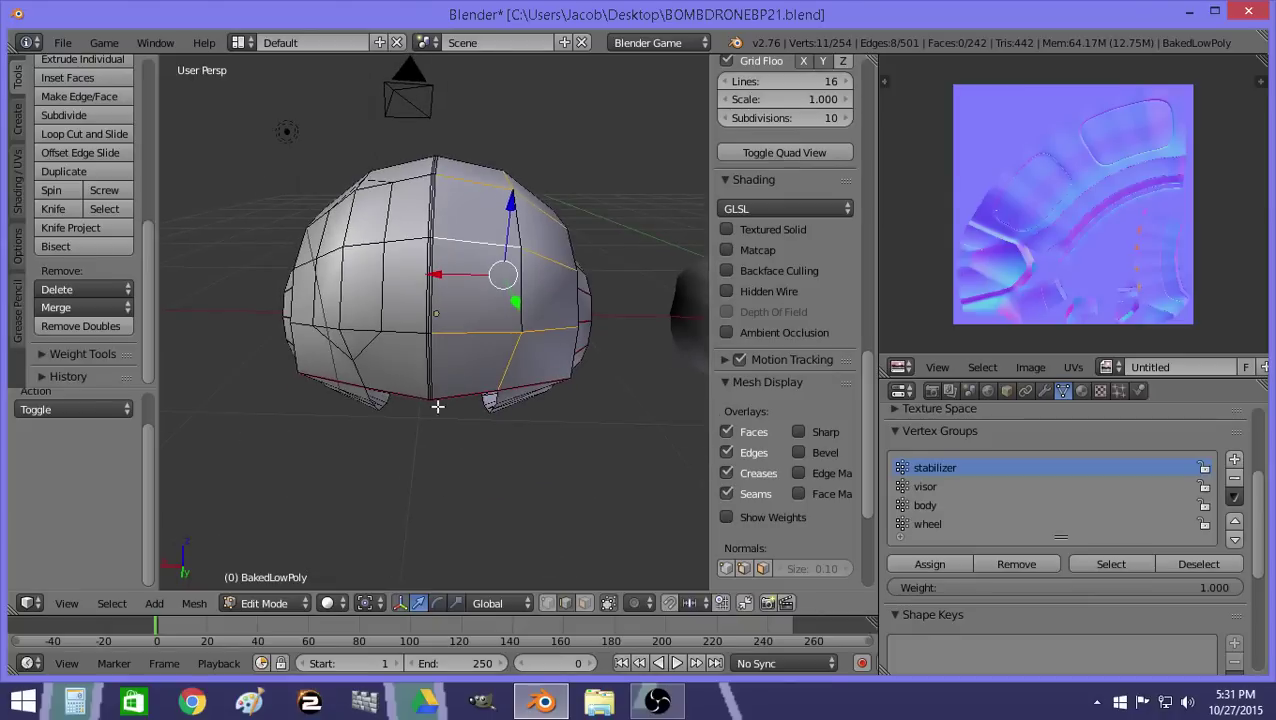
left_click(68, 116)
middle_click_drag(503, 347, 492, 347)
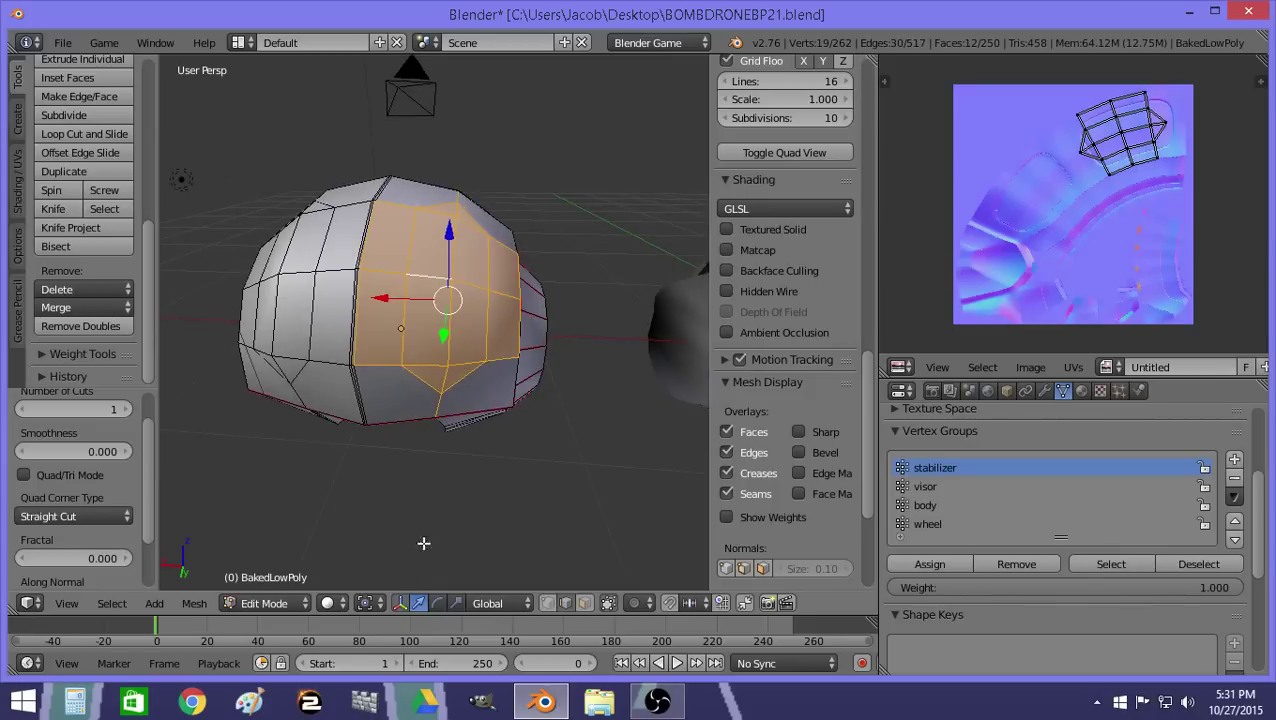
middle_click_drag(423, 543, 455, 524)
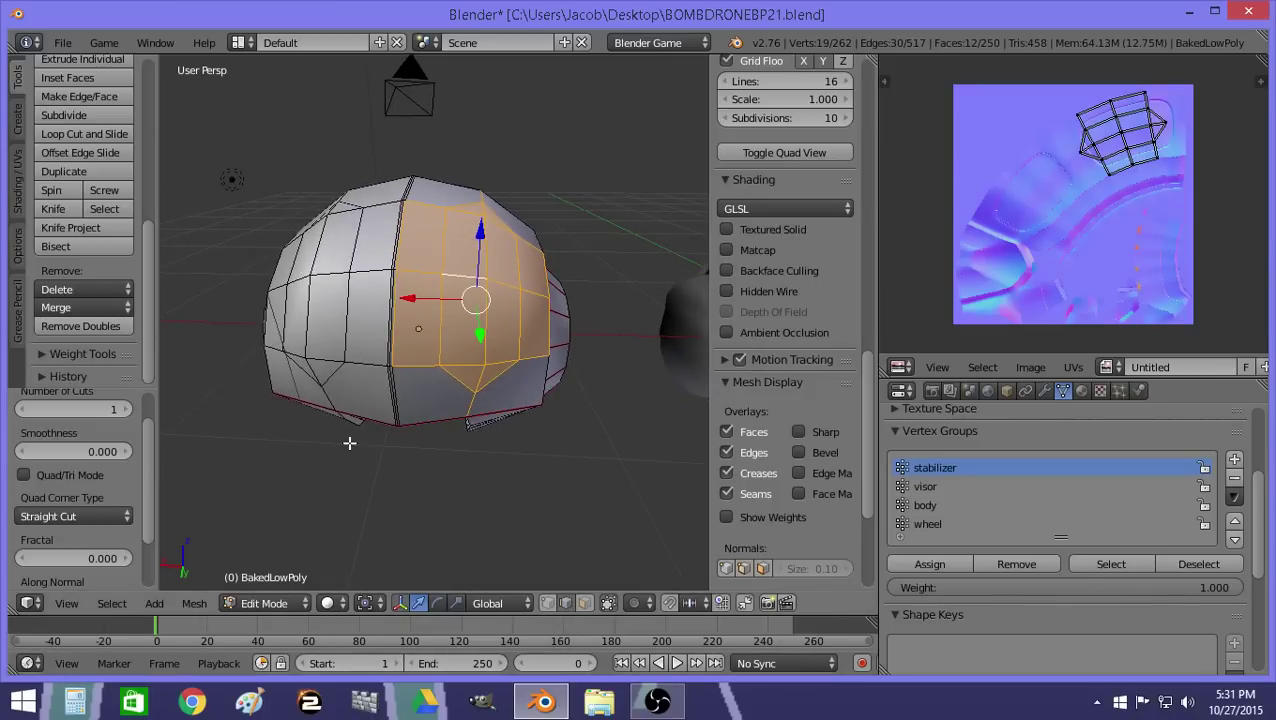
Display the dome with textured shading and examine how the normal map looks around the subdivided panels.
left_click(327, 603)
left_click(345, 522)
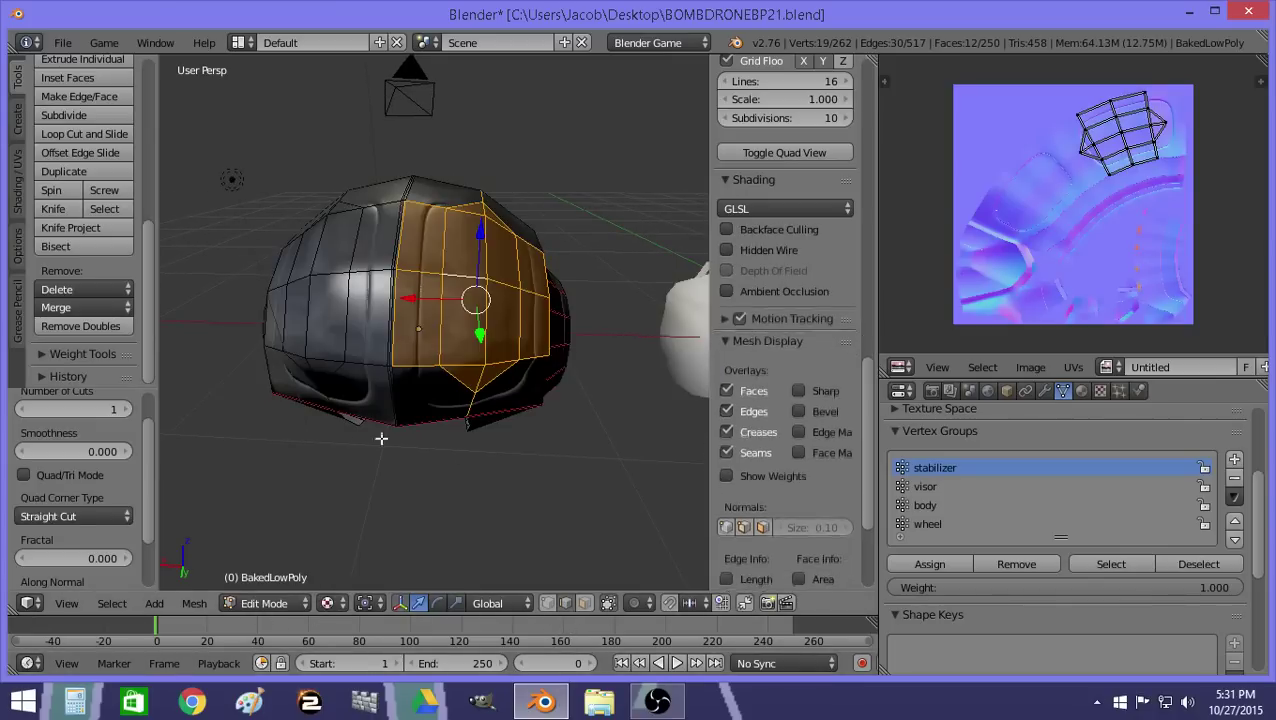
middle_click_drag(381, 438, 423, 411)
middle_click_drag(500, 484, 481, 462)
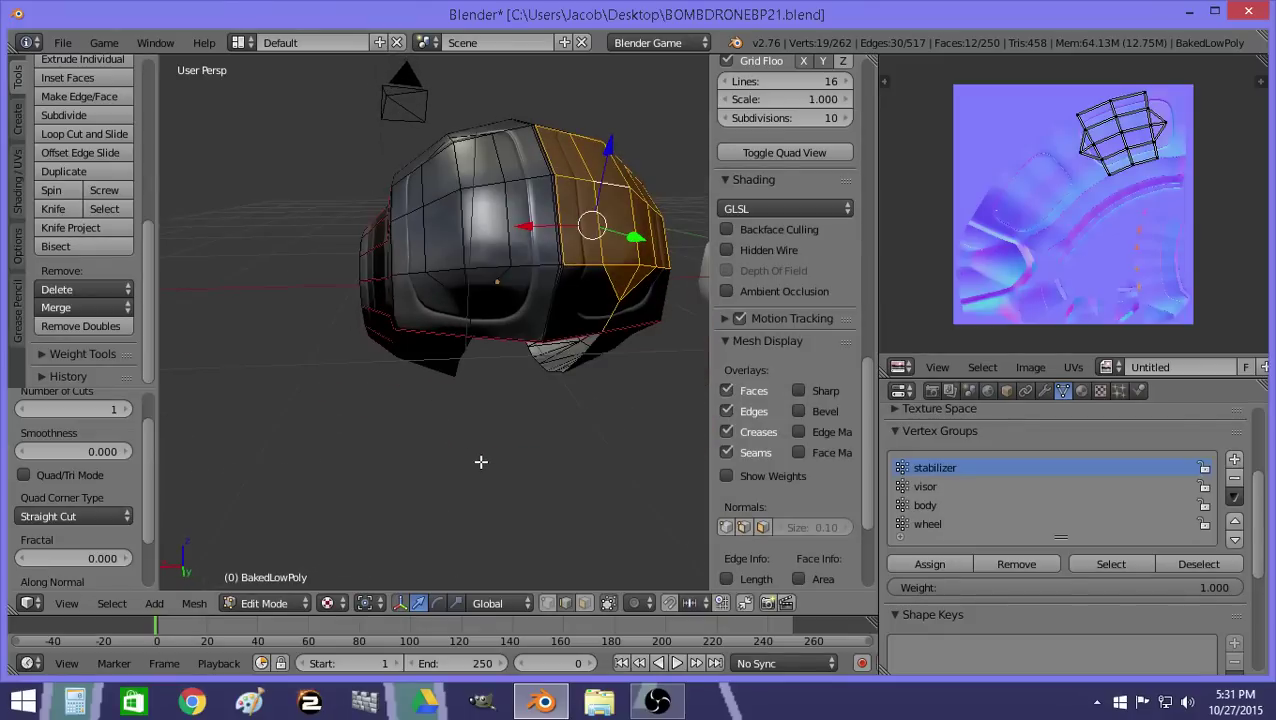
right_click(443, 272)
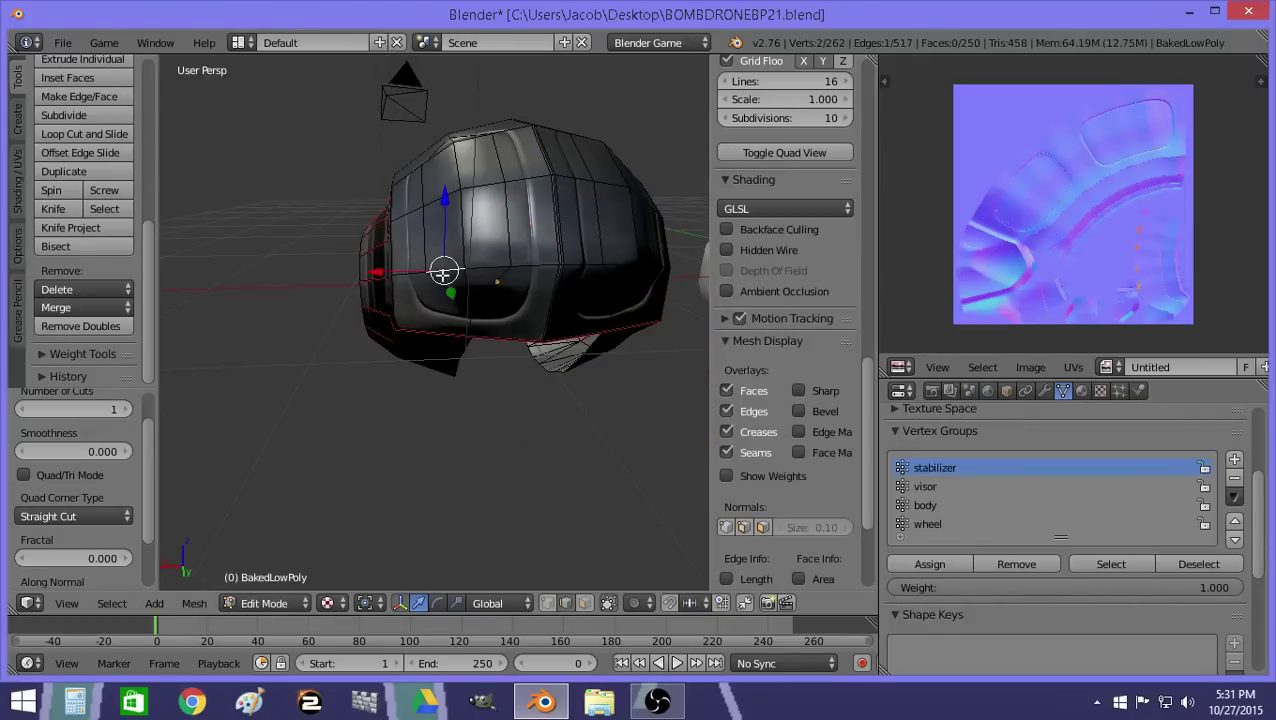
right_click(499, 277, "shift")
key("ctrl+z")
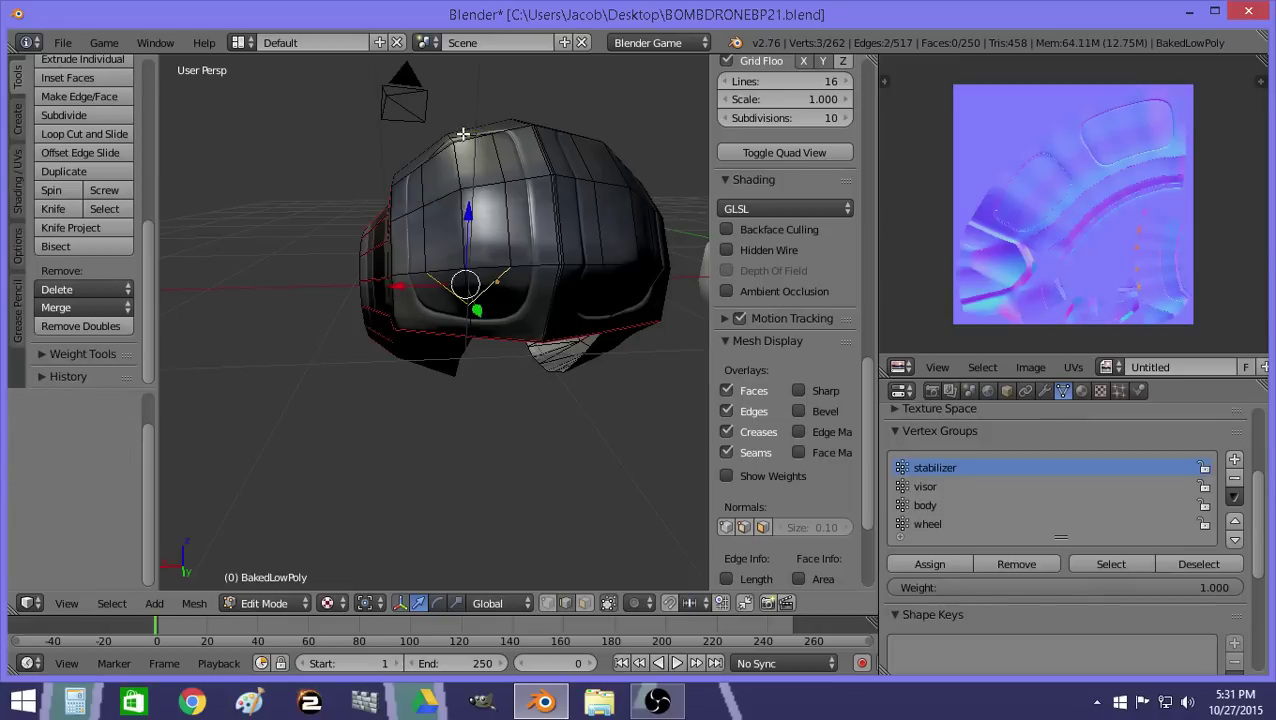
mouse_move(438, 146)
middle_mouse_down()
mouse_move(490, 190)
mouse_move(484, 230)
mouse_move(476, 207)
middle_mouse_up()
right_click(457, 218, "shift")
right_click(492, 222, "shift")
key("z")
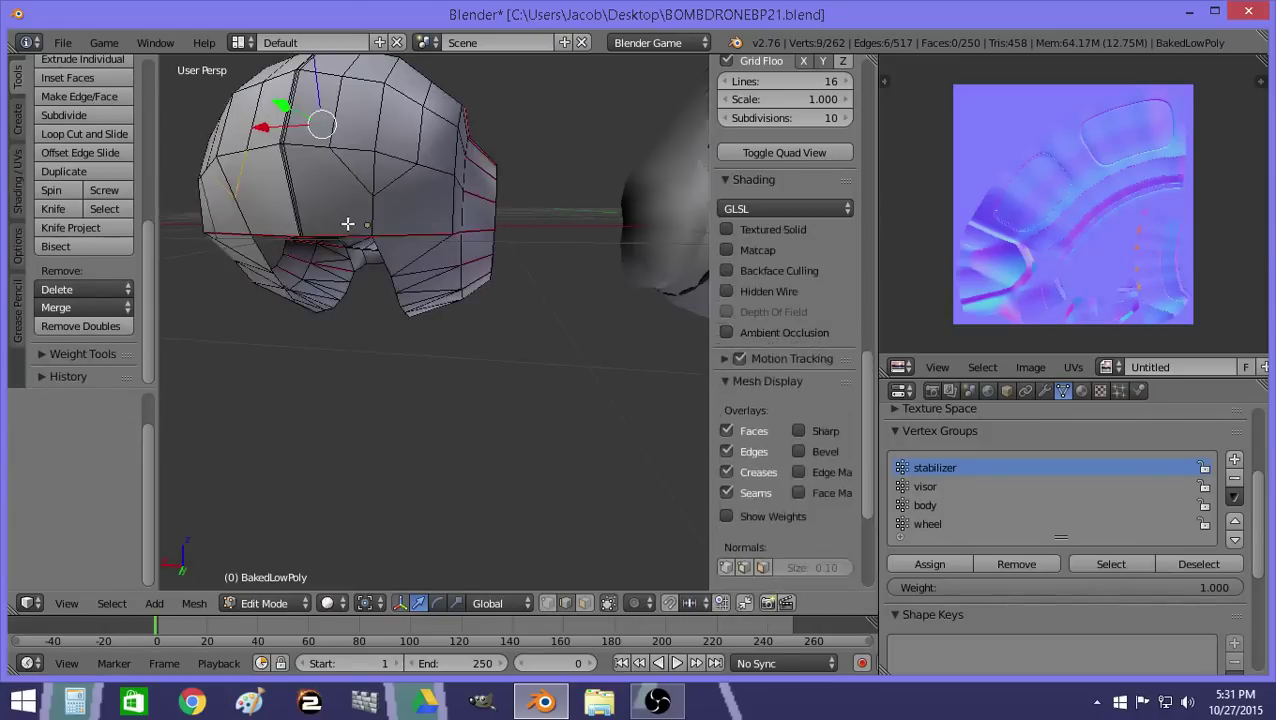
middle_click_drag(348, 224, 356, 228)
right_click(379, 198, "shift")
right_click(414, 199, "shift")
middle_click_drag(420, 202, 381, 245)
left_click(327, 603)
left_click(333, 521)
key("a")
Select the inner edge loop of the front panel and try sliding it outward with a factor of about -0.639.
right_click(487, 344, "alt")
key("ctrl+e")
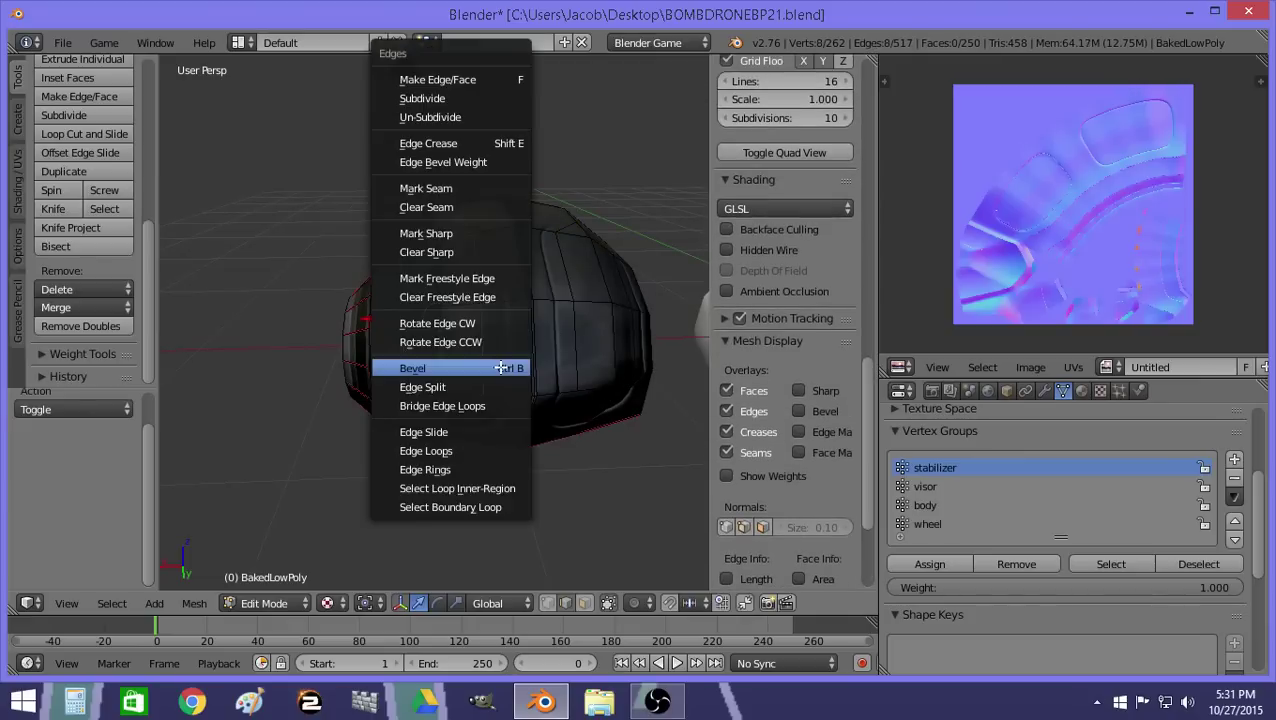
left_click(505, 432)
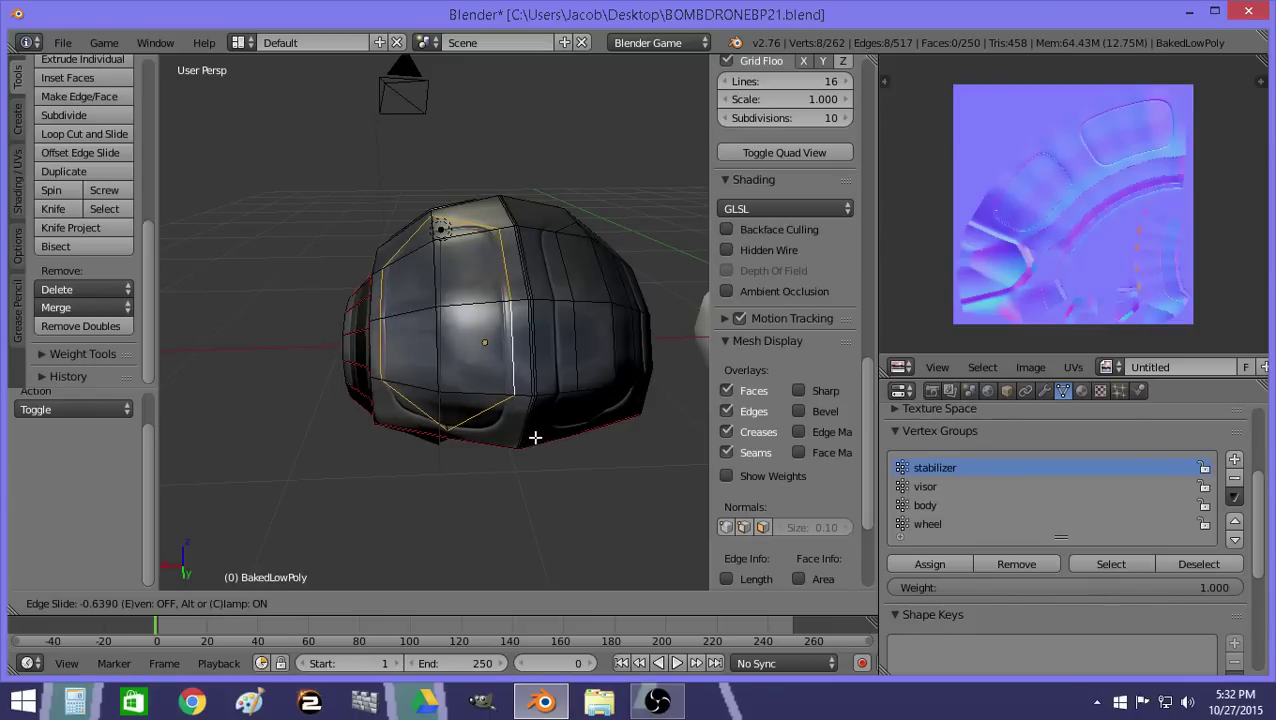
left_click(535, 437)
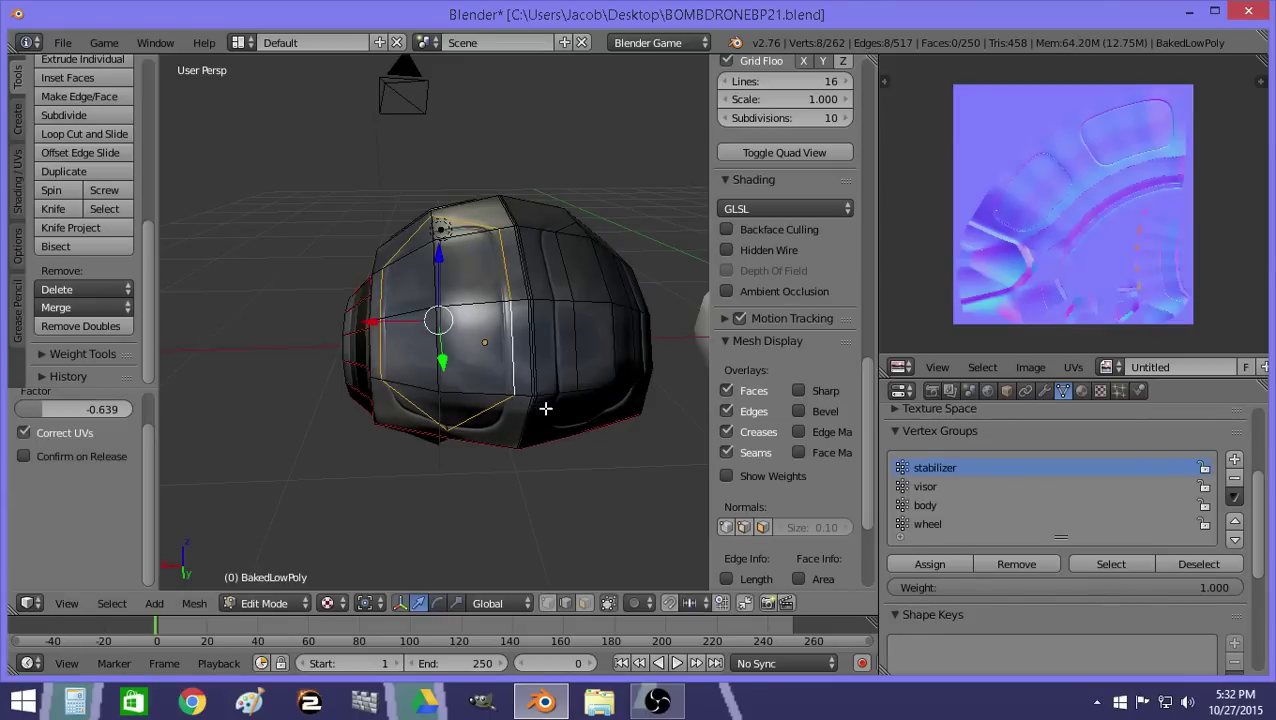
middle_click_drag(545, 408, 517, 401)
key("ctrl+z")
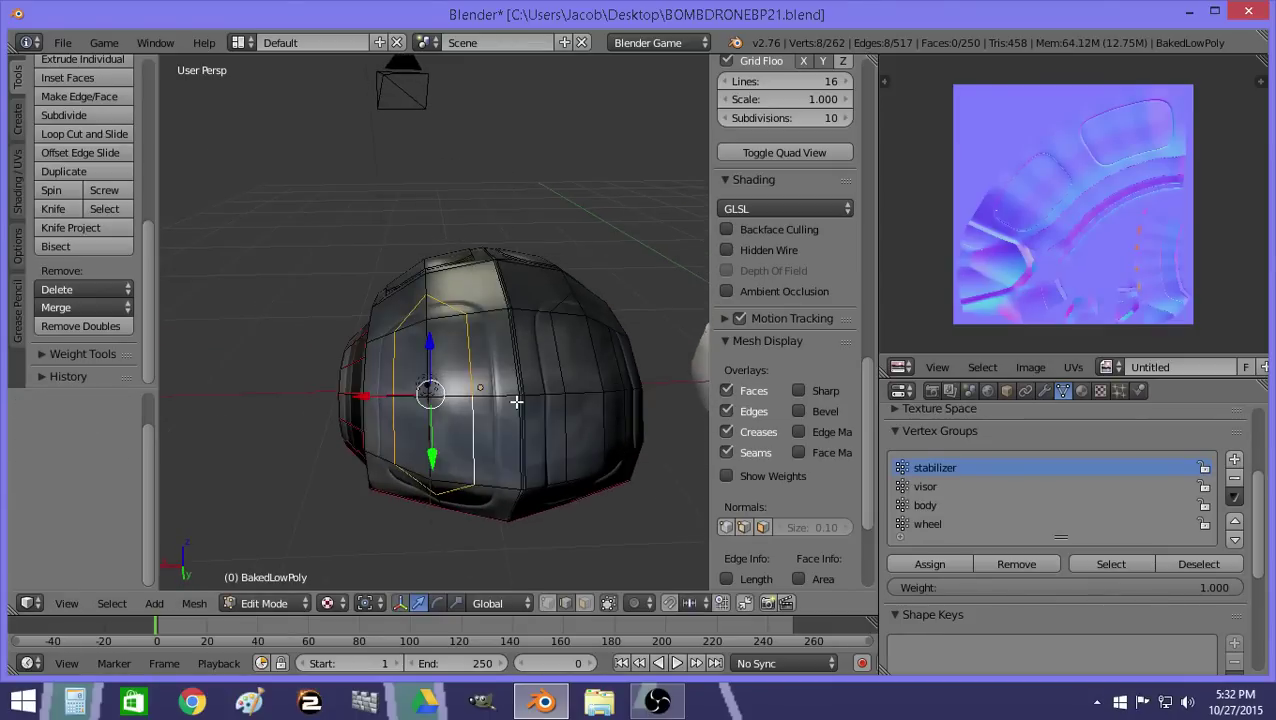
Edge-slide the front panel's selected inner loop outward with a factor of about -0.583.
key("ctrl+e")
left_click(513, 424)
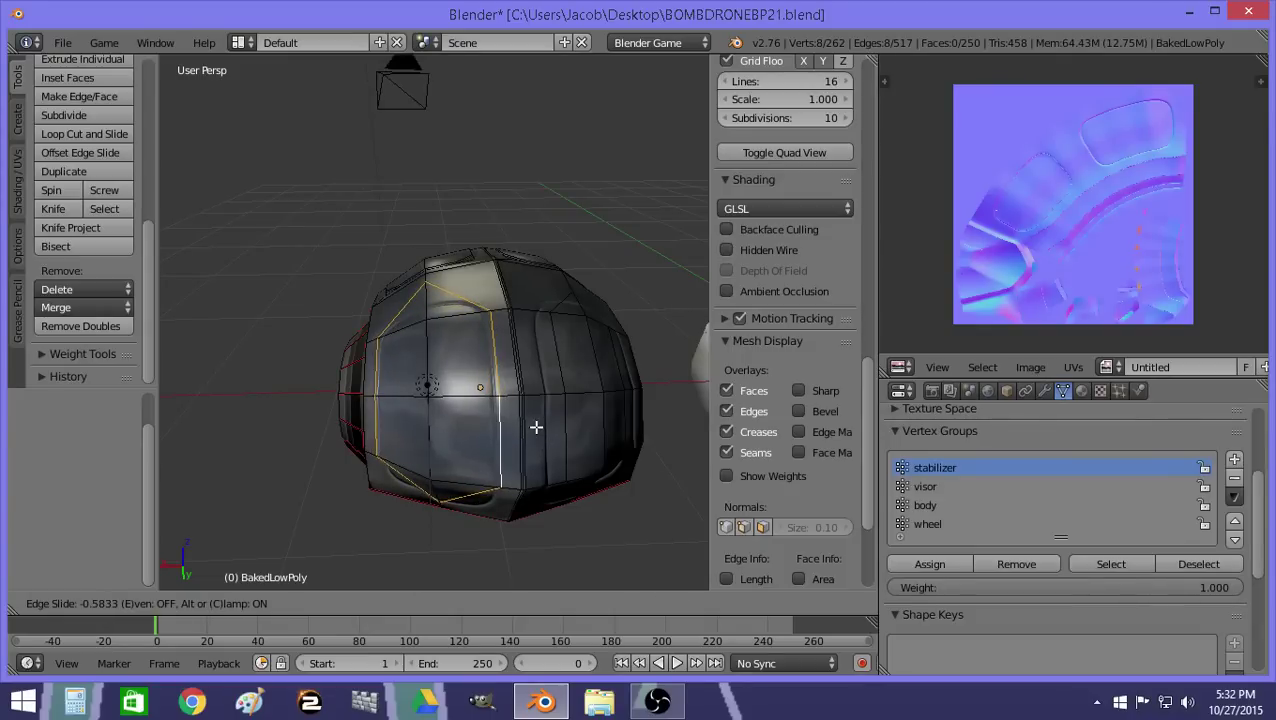
left_click(536, 427)
middle_click_drag(557, 422, 538, 419)
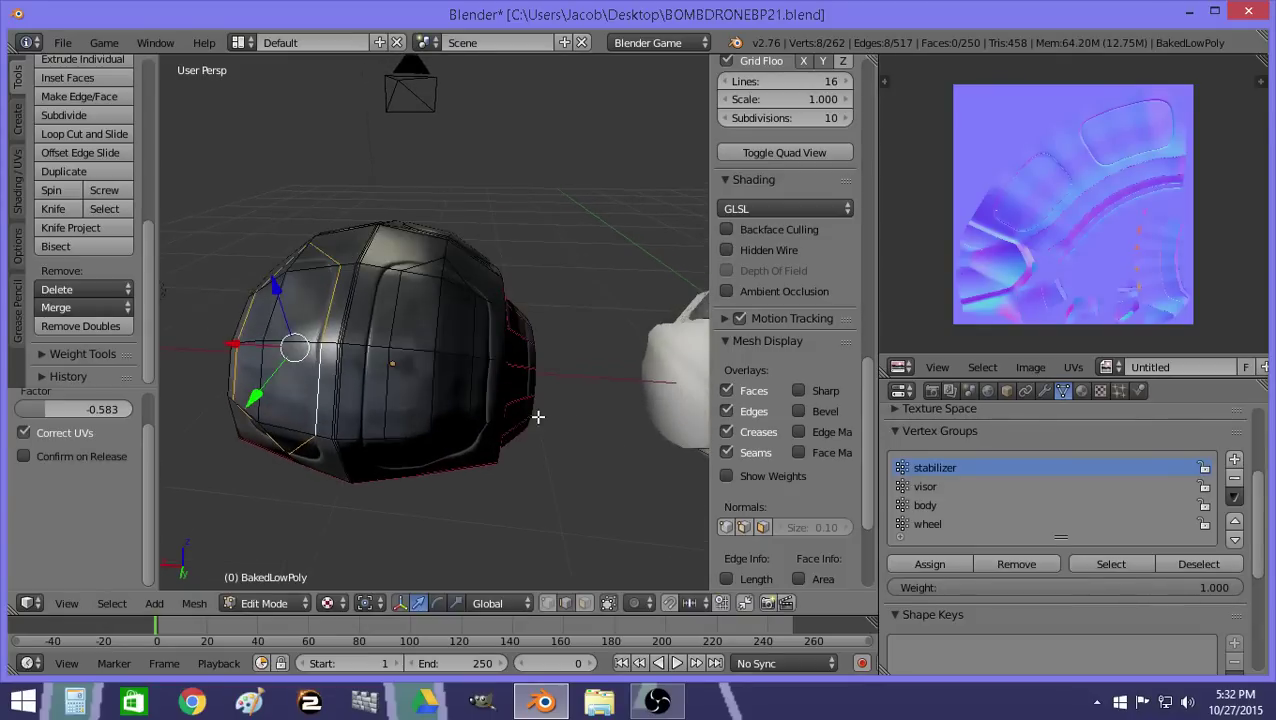
Select the adjacent panel's inner edge loop and edge-slide it outward toward the panel border with a factor of about 0.579.
key("a")
left_click(393, 322, "alt")
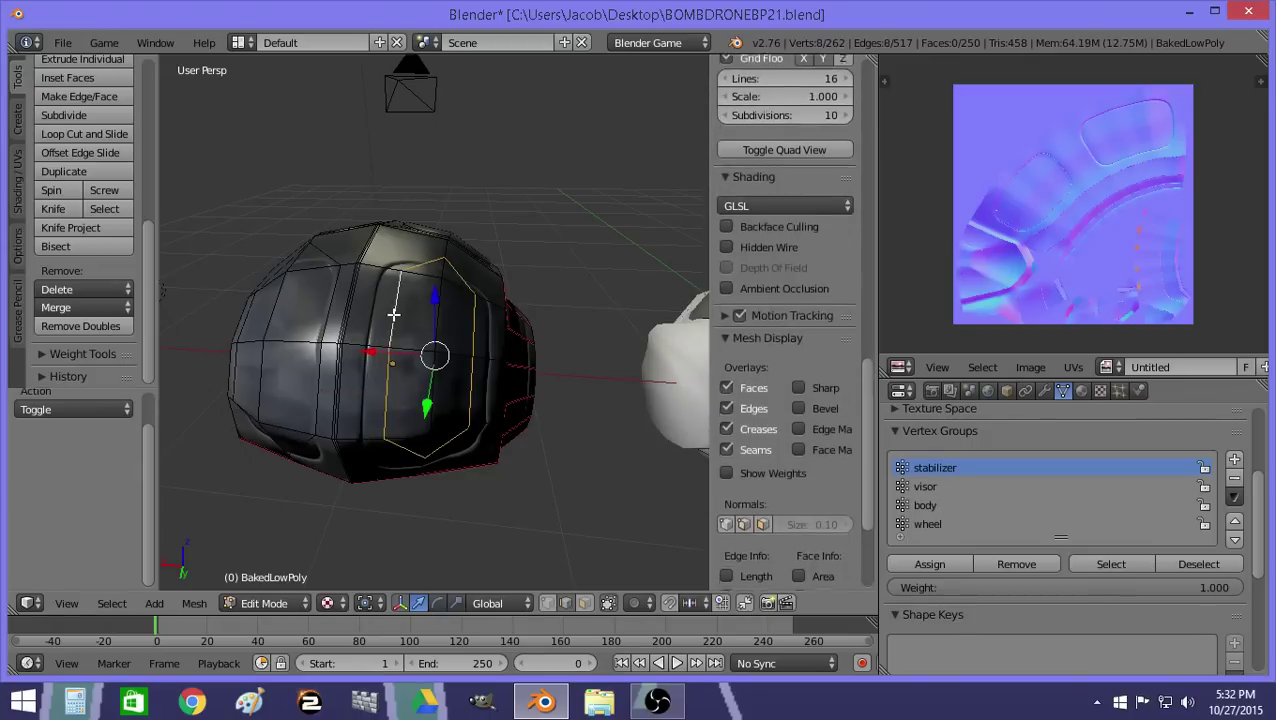
key("ctrl+e")
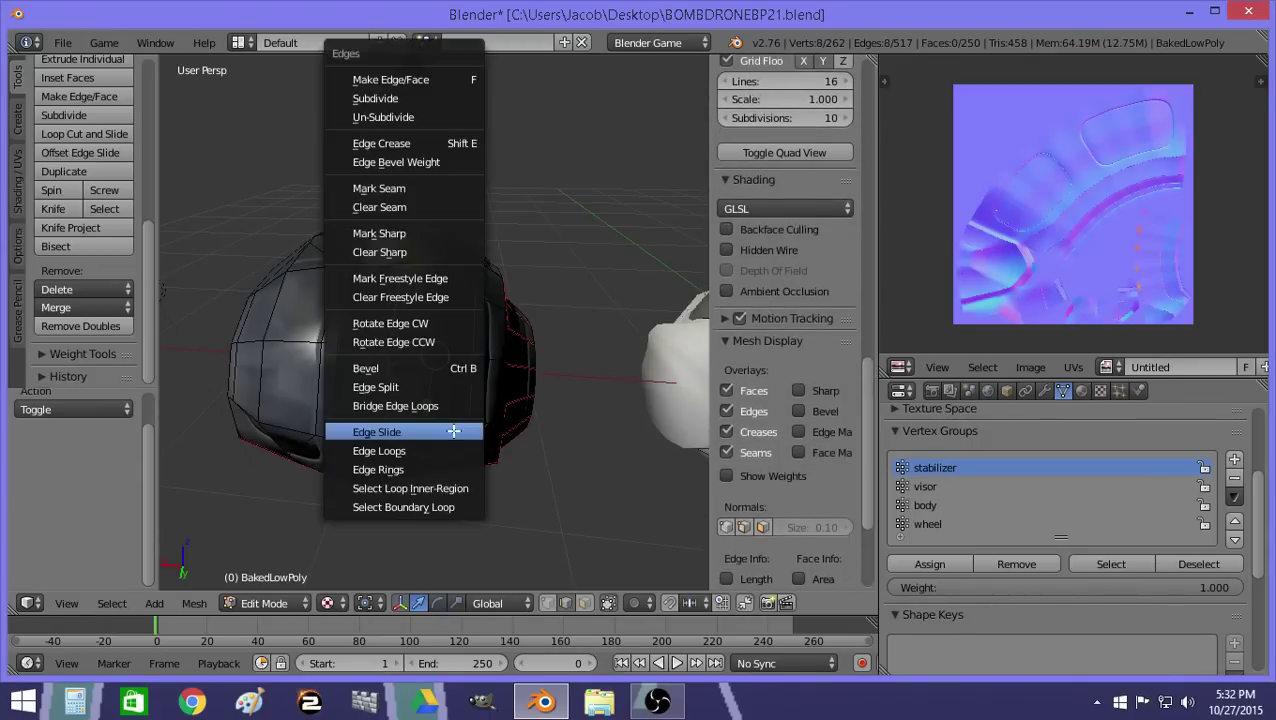
left_click(453, 431)
right_click(454, 431)
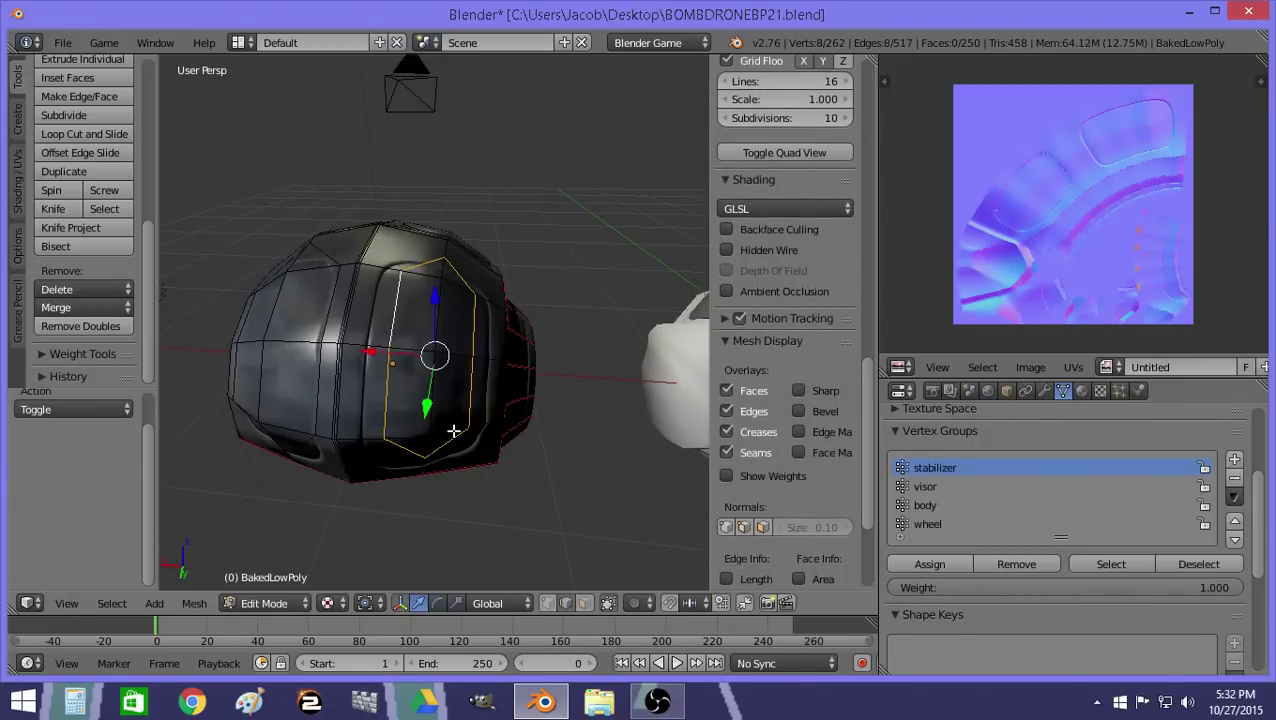
key("s")
left_click(481, 440)
key("ctrl+e")
left_click(485, 440)
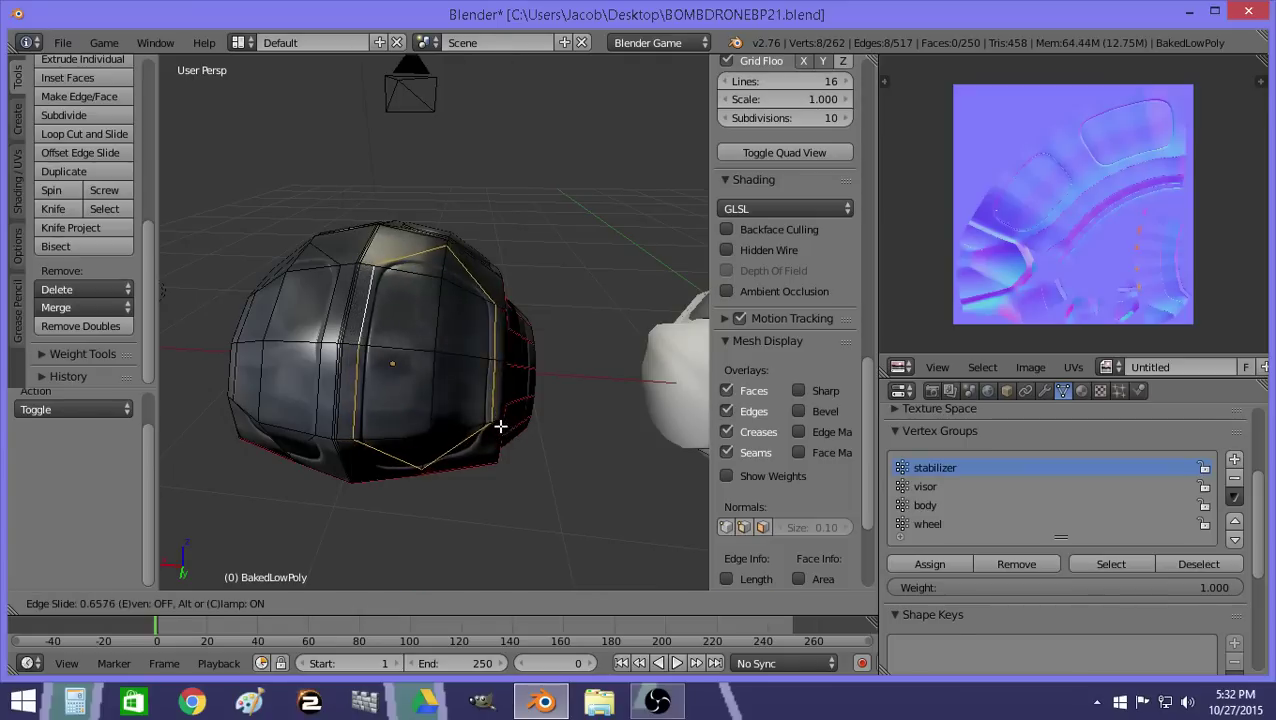
left_click(500, 429)
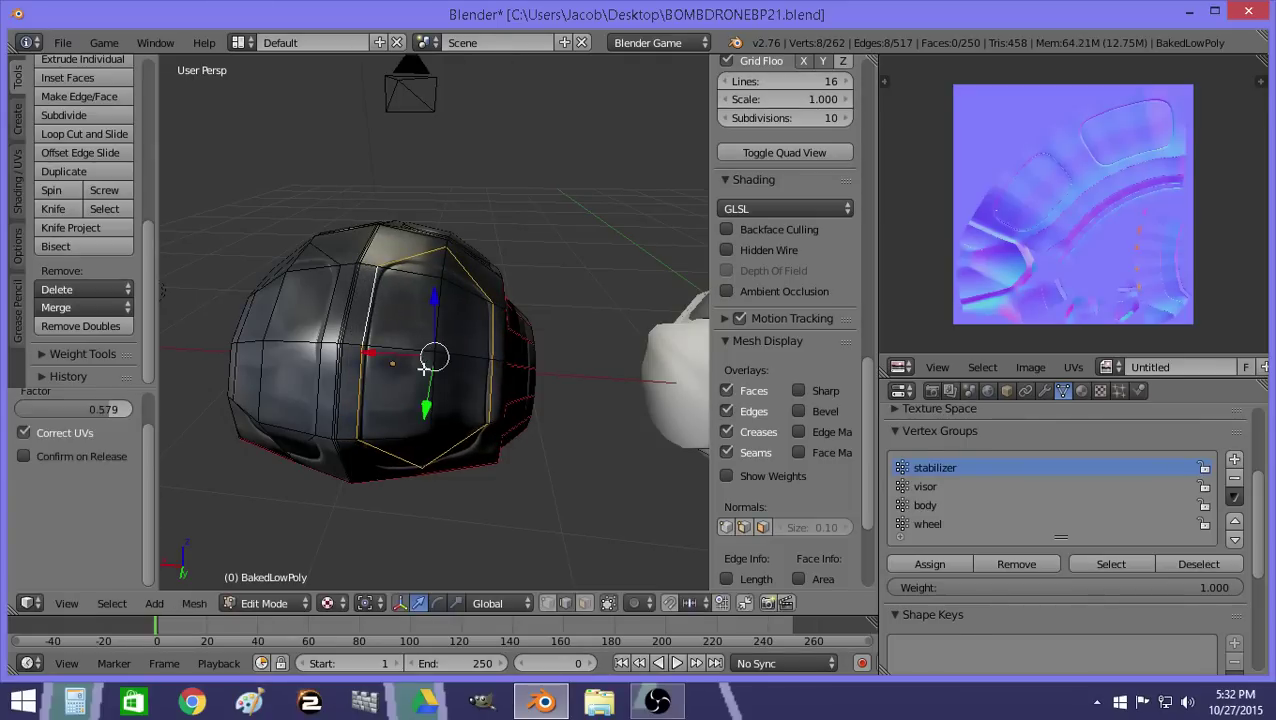
middle_click_drag(424, 369, 475, 373)
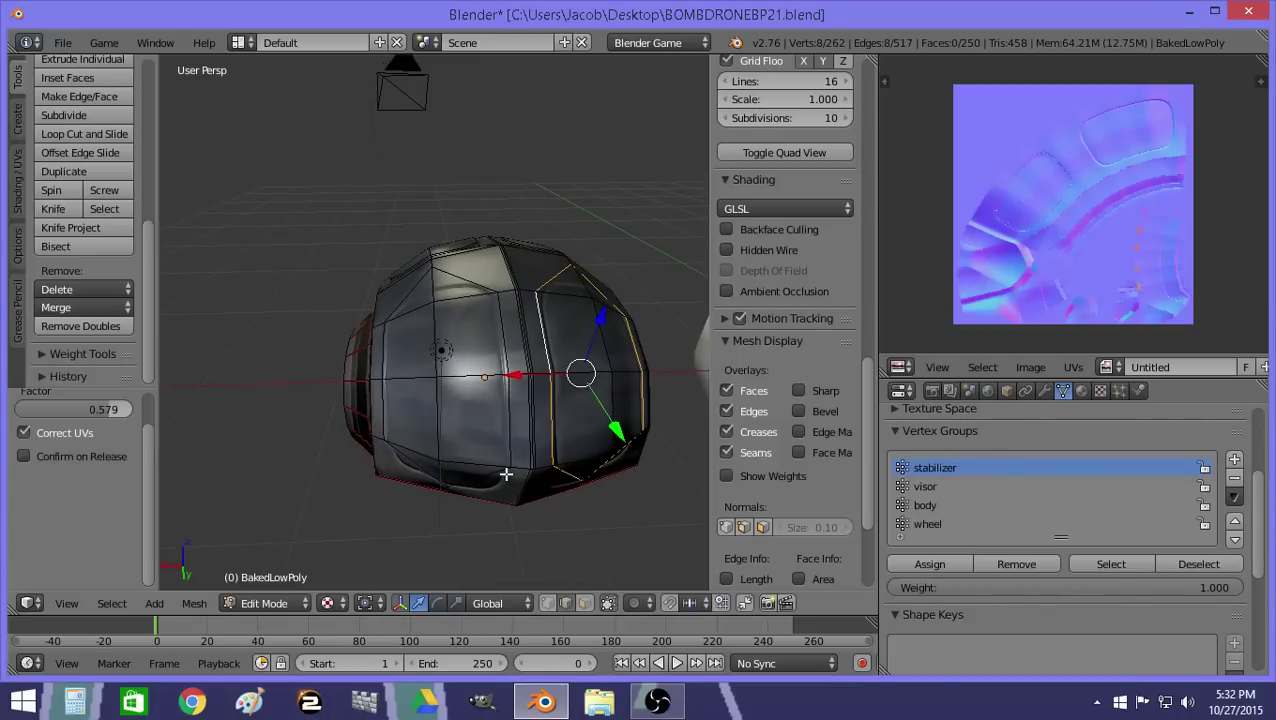
Subdivide the two slanted edges above the front panel's upper faces together with the centre edge between them, and clear the selection.
right_click(462, 277)
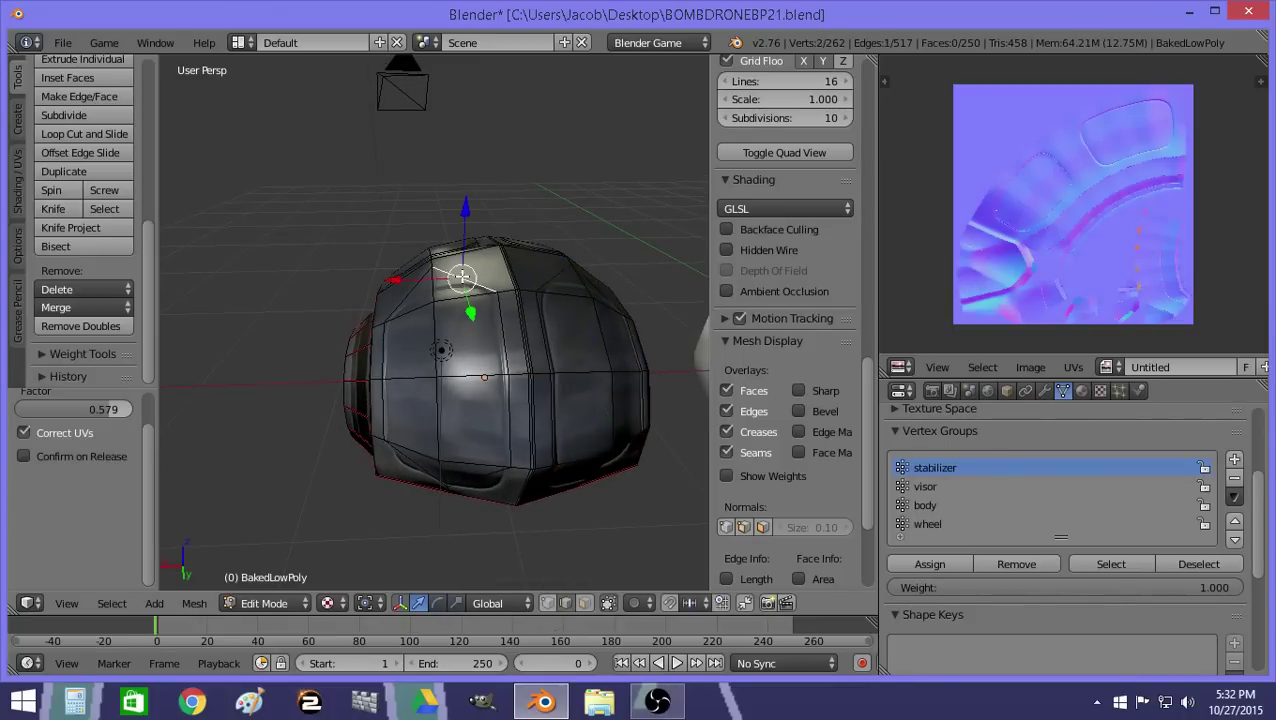
right_click(410, 292, "shift")
middle_click_drag(410, 292, 425, 300)
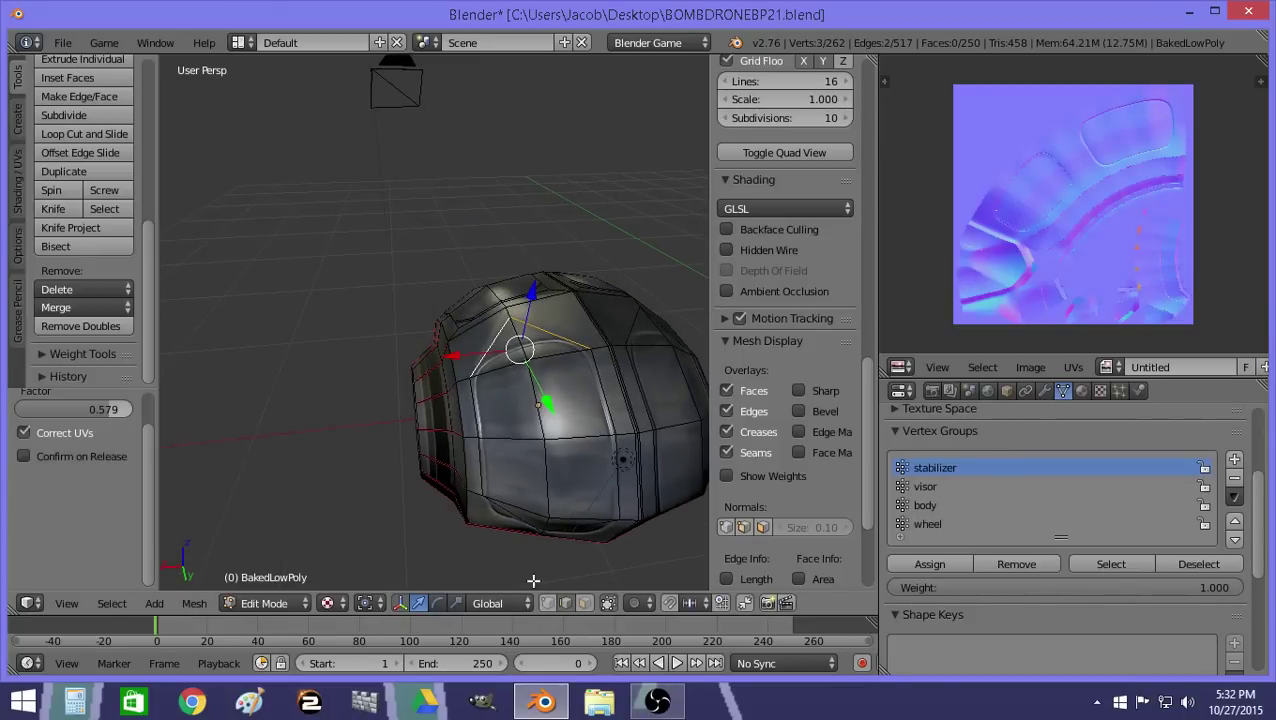
key("a")
right_click(537, 332)
right_click(515, 342, "shift")
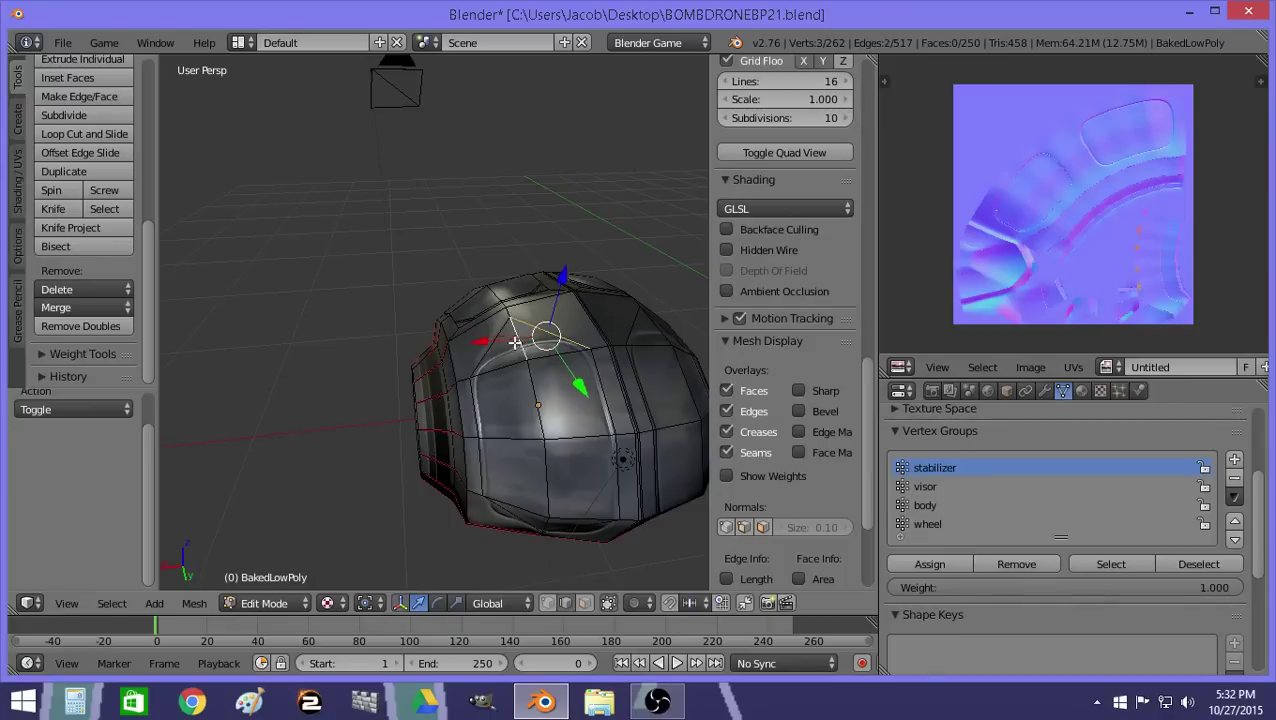
right_click(475, 349, "shift")
left_click(63, 115)
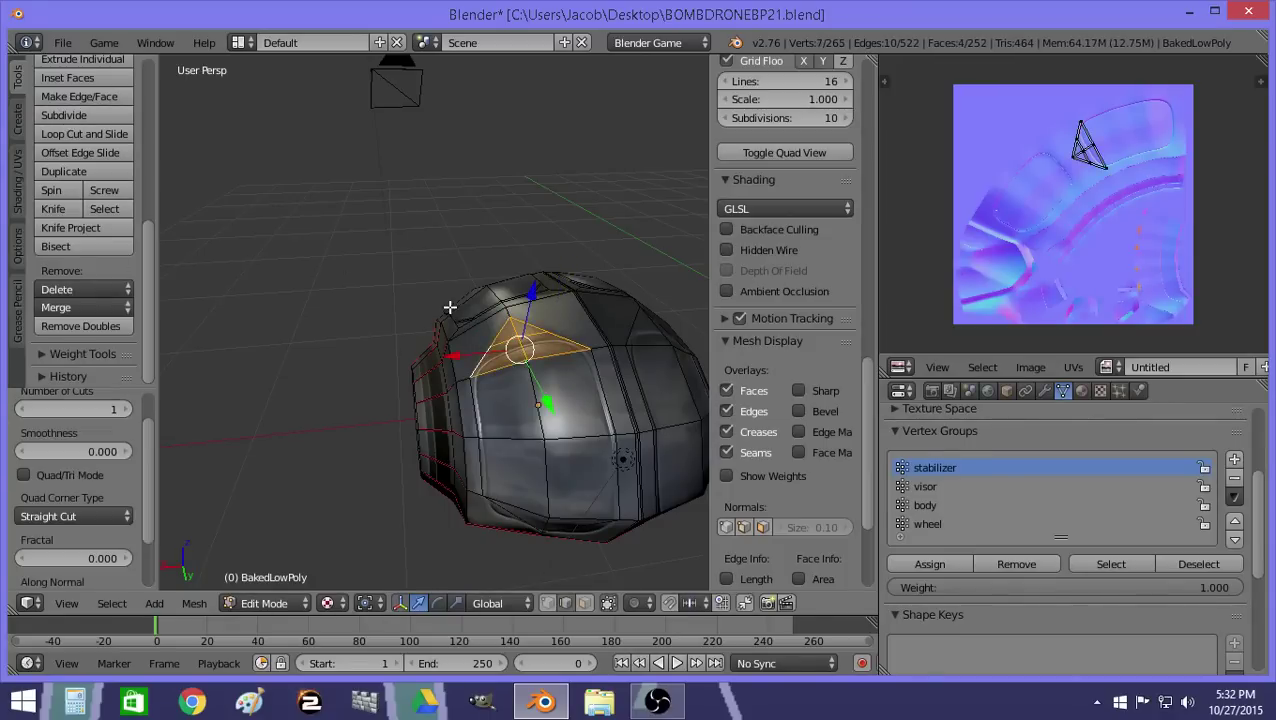
key("a")
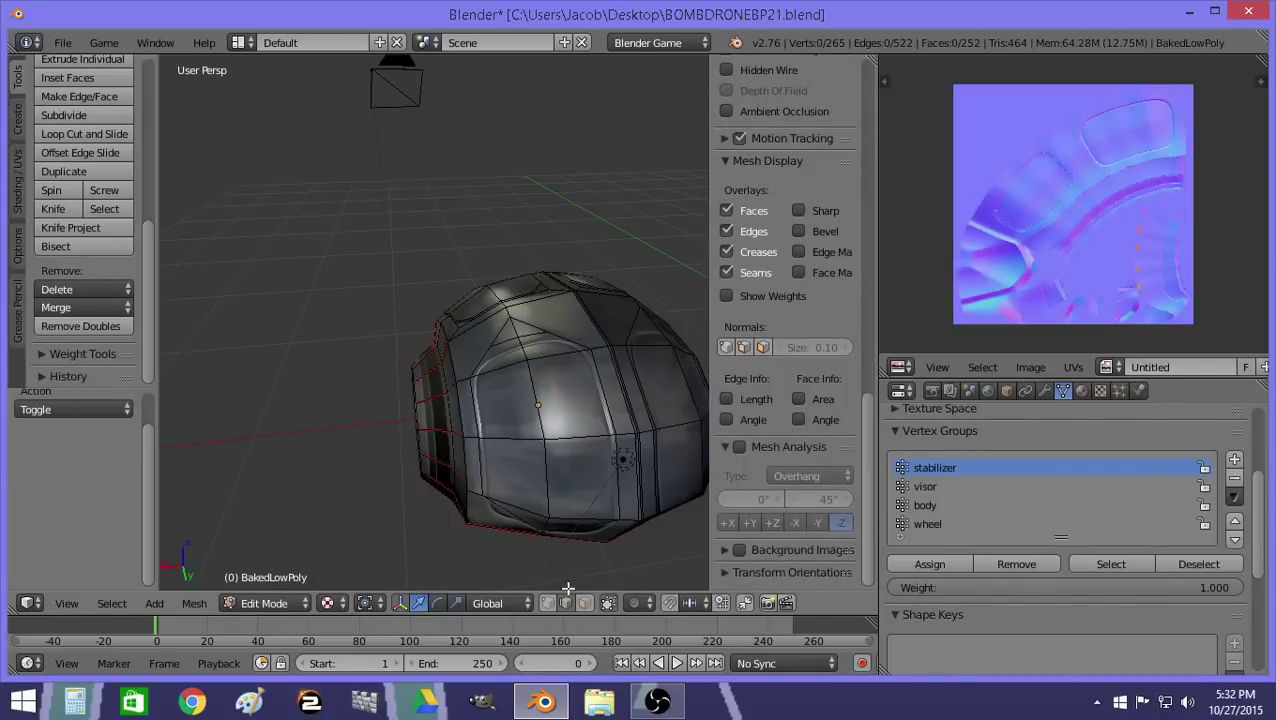
Select the two slanted edges below the front panel's lower faces and subdivide them with one cut.
middle_click_drag(620, 456, 480, 306)
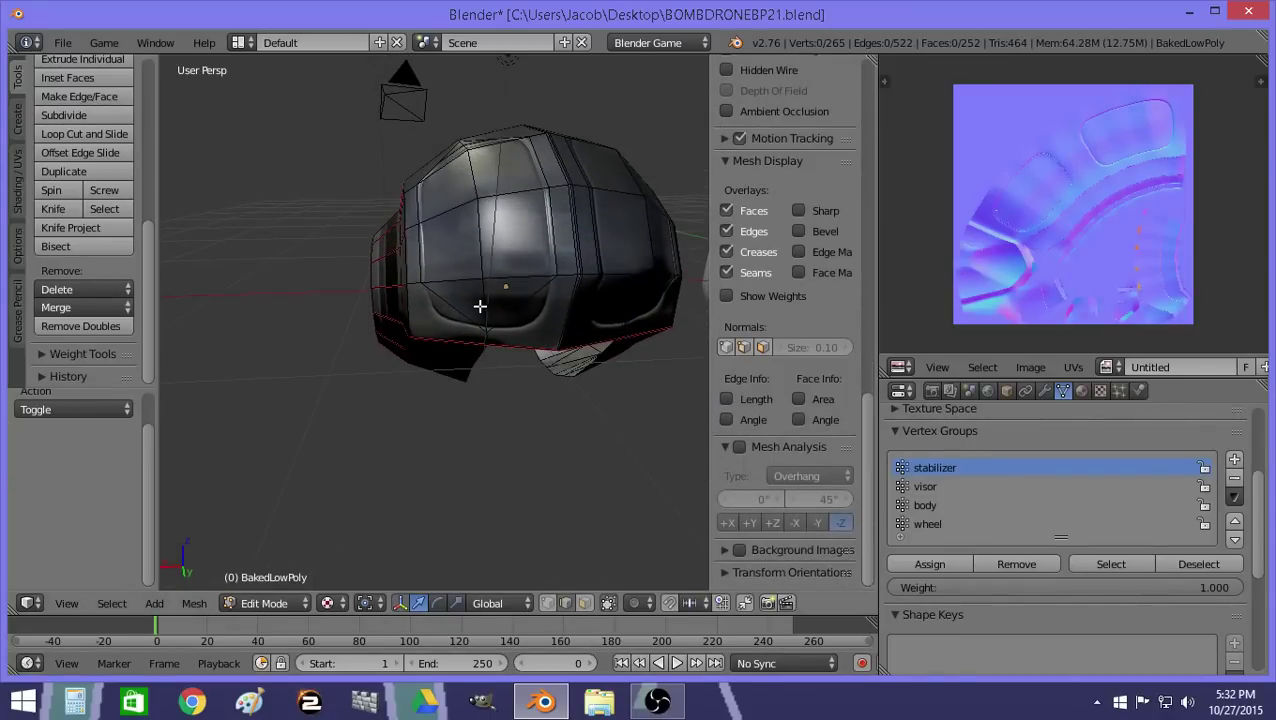
right_click(529, 313)
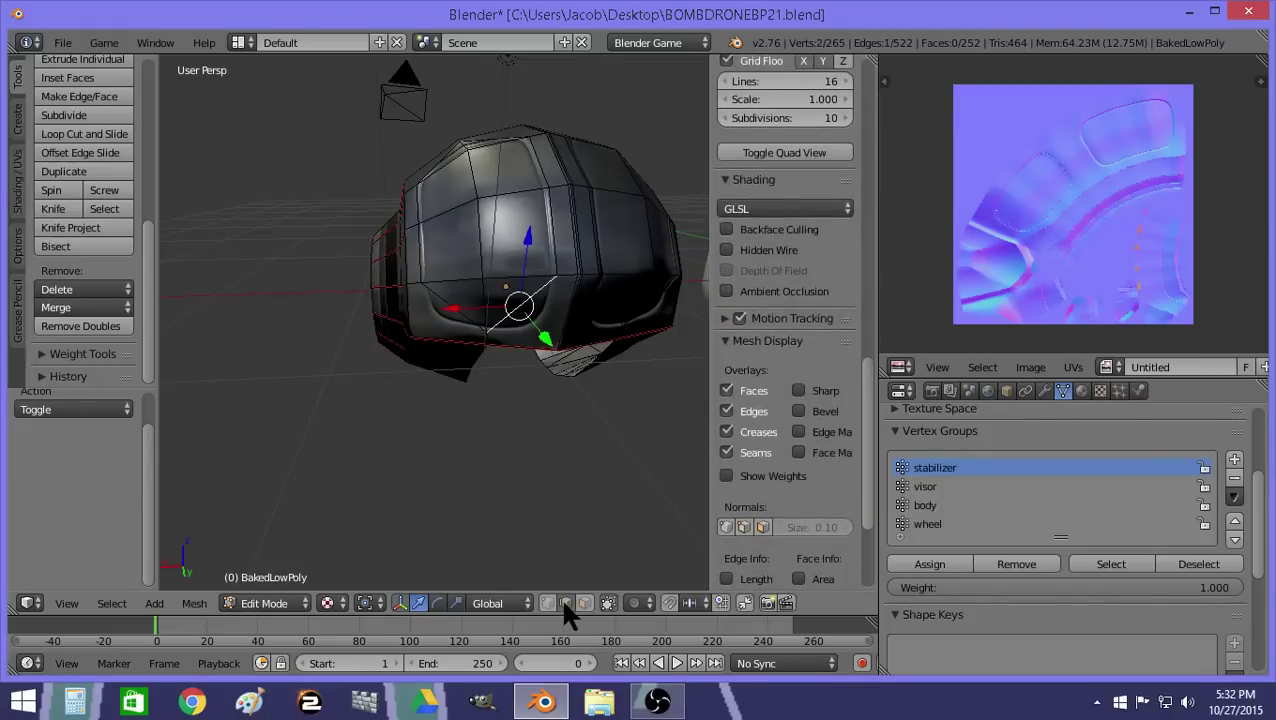
right_click(440, 325, "shift")
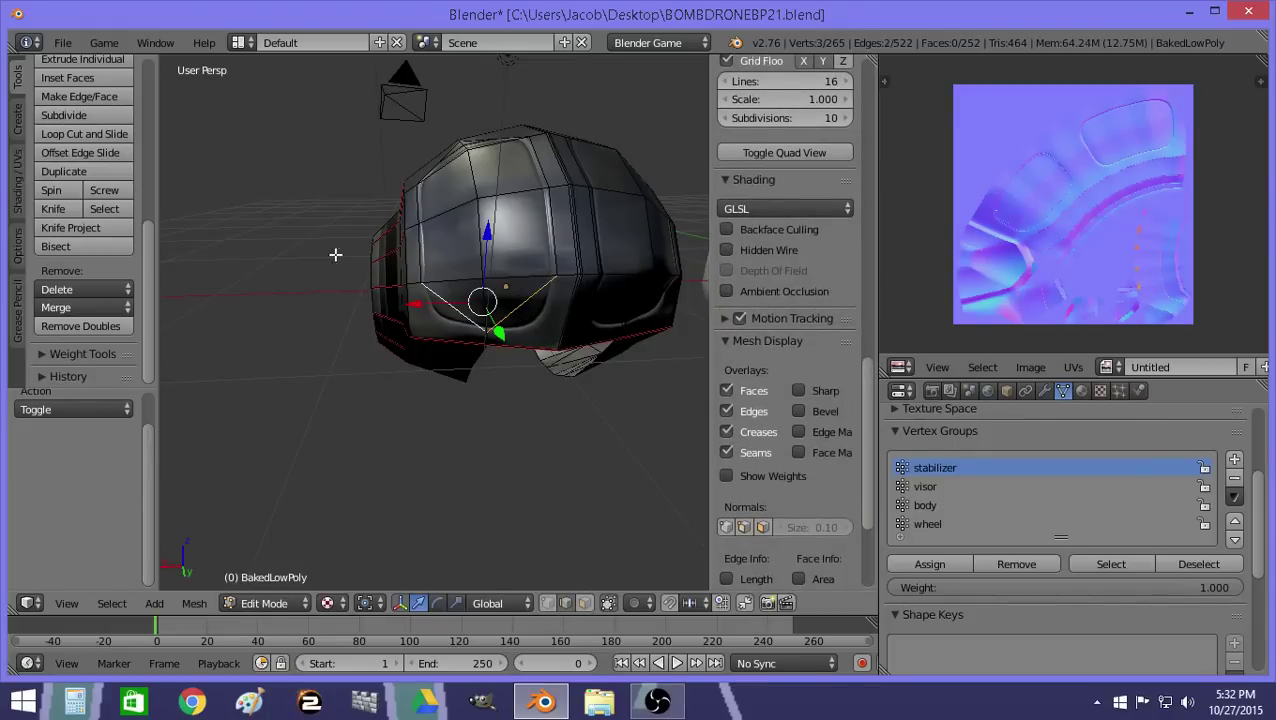
left_click(80, 108)
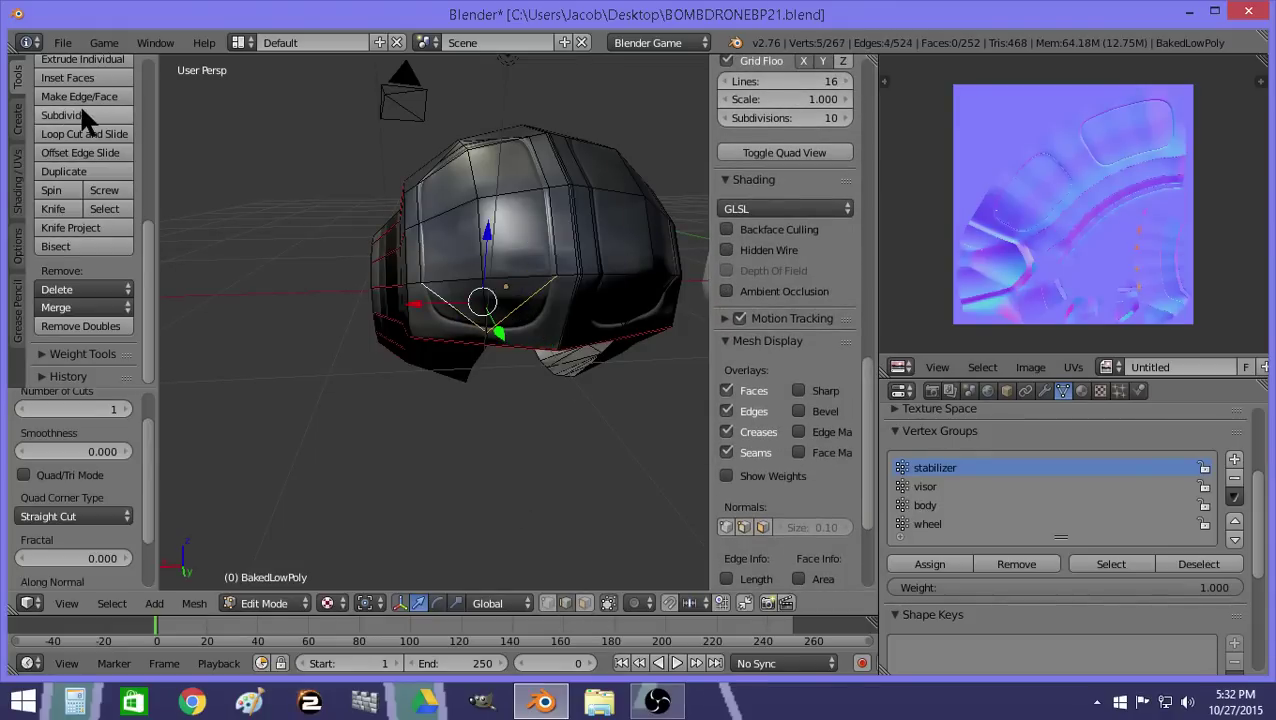
Connect the midpoints of the two slanted edges below the front panel to the dome's nearest bottom-rim corners with new edges.
right_click(445, 311)
right_click(407, 338, "shift")
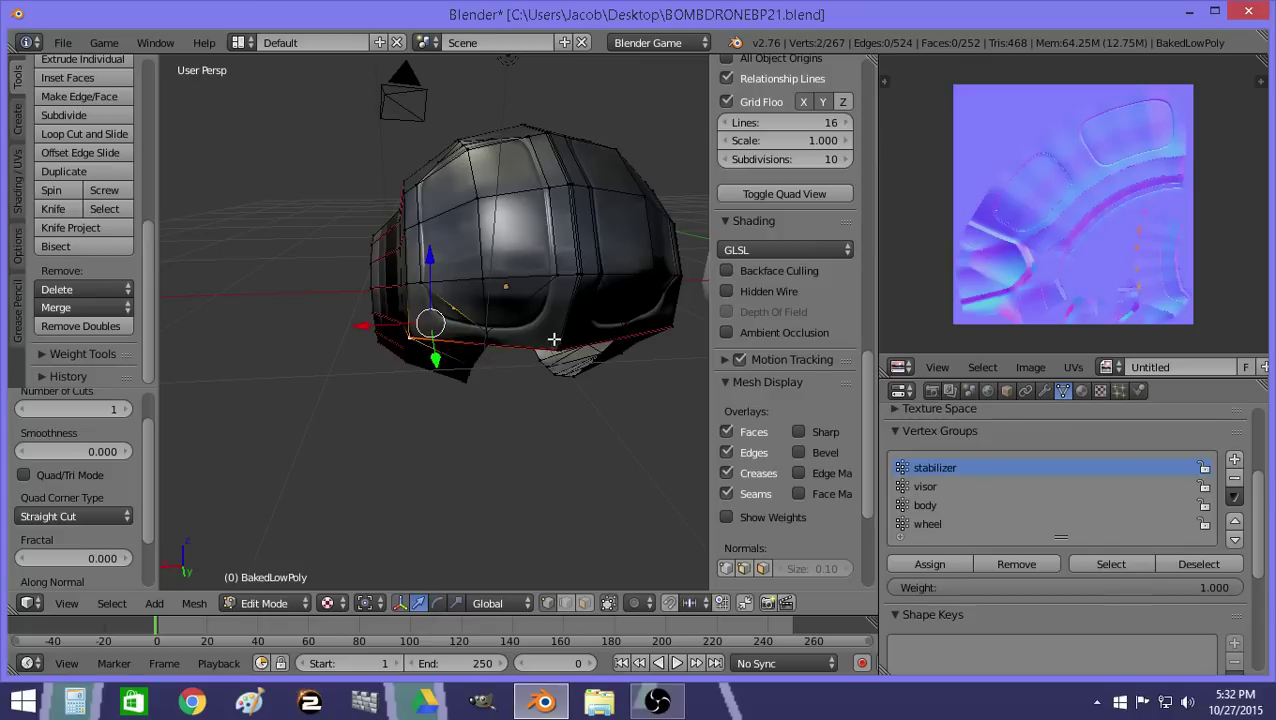
key("j")
key("a")
right_click(521, 302)
right_click(555, 346, "shift")
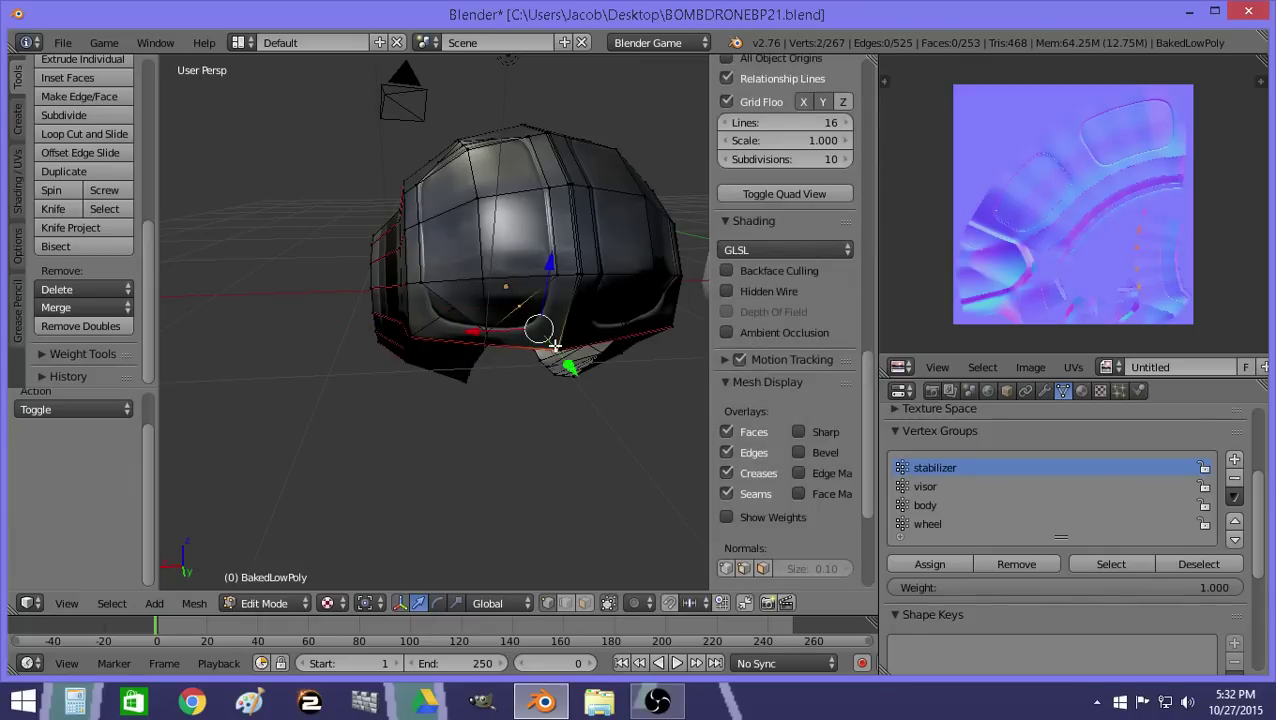
key("j")
Vertex-slide the two slanted-edge midpoints toward the bottom-rim corners, one by about 0.581 and the other by about 0.429.
right_click(519, 305)
key("shift+v")
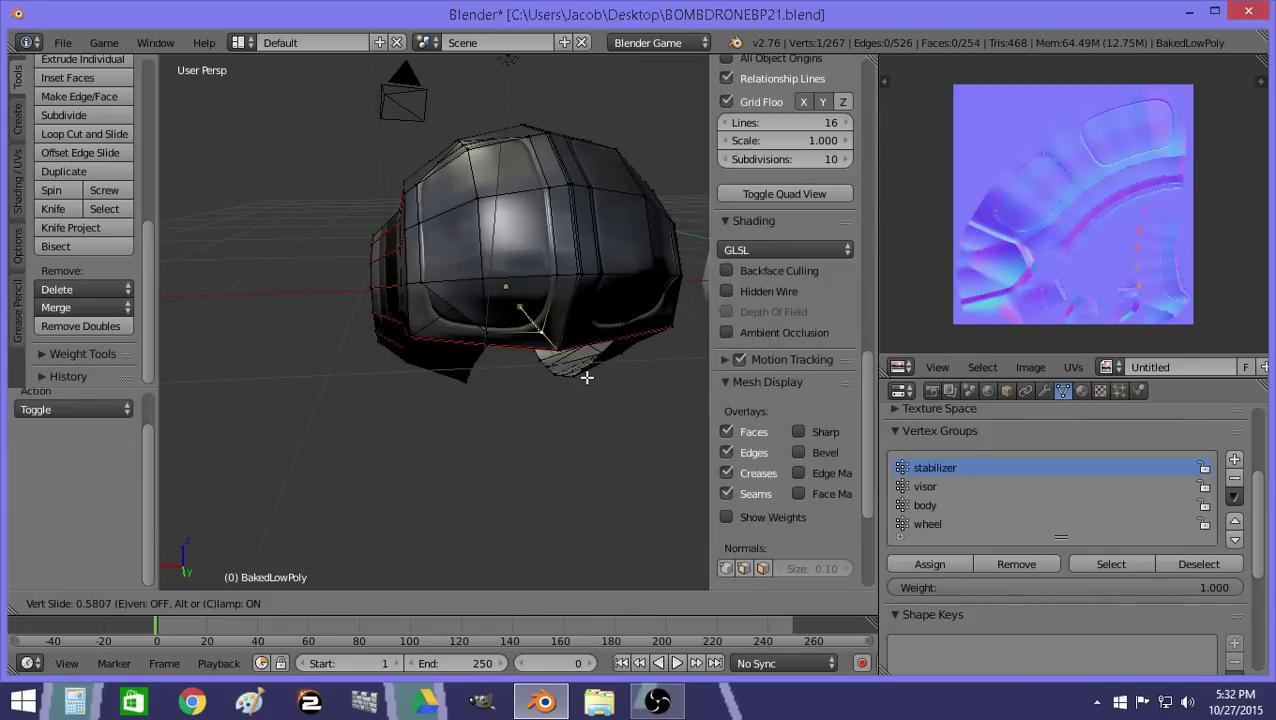
left_click(587, 377)
key("a")
right_click(453, 309)
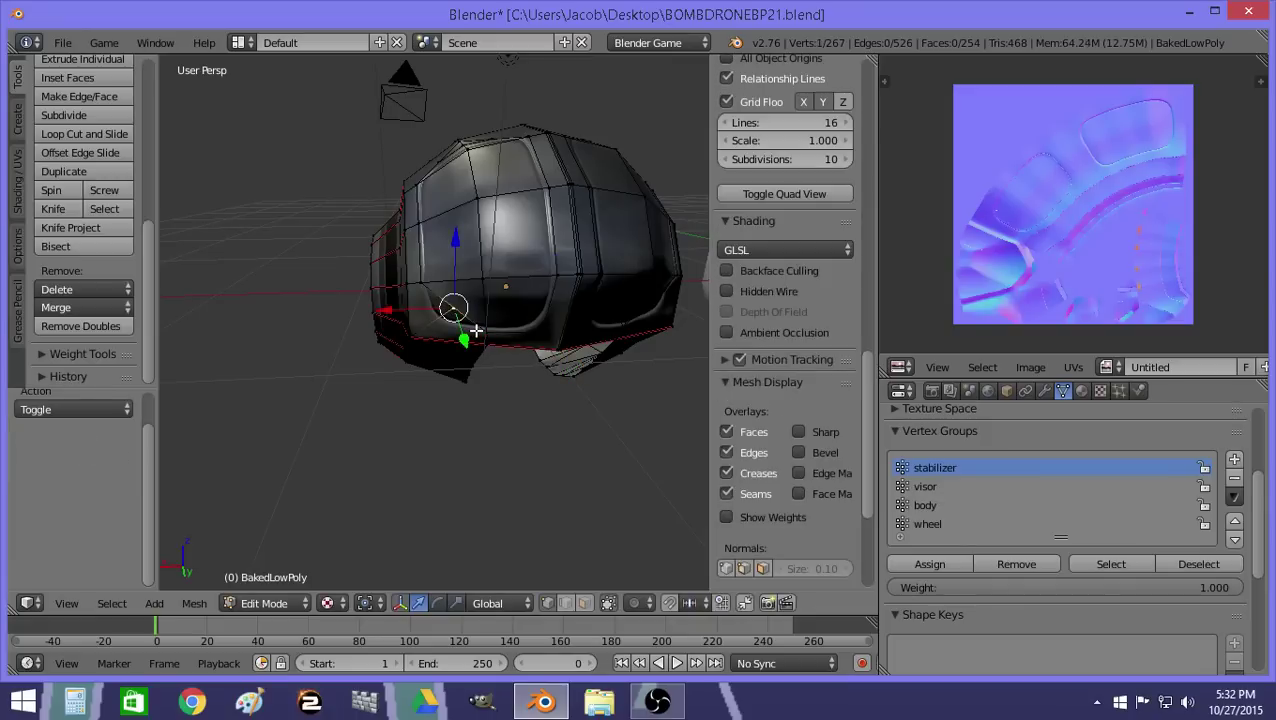
key("shift+v")
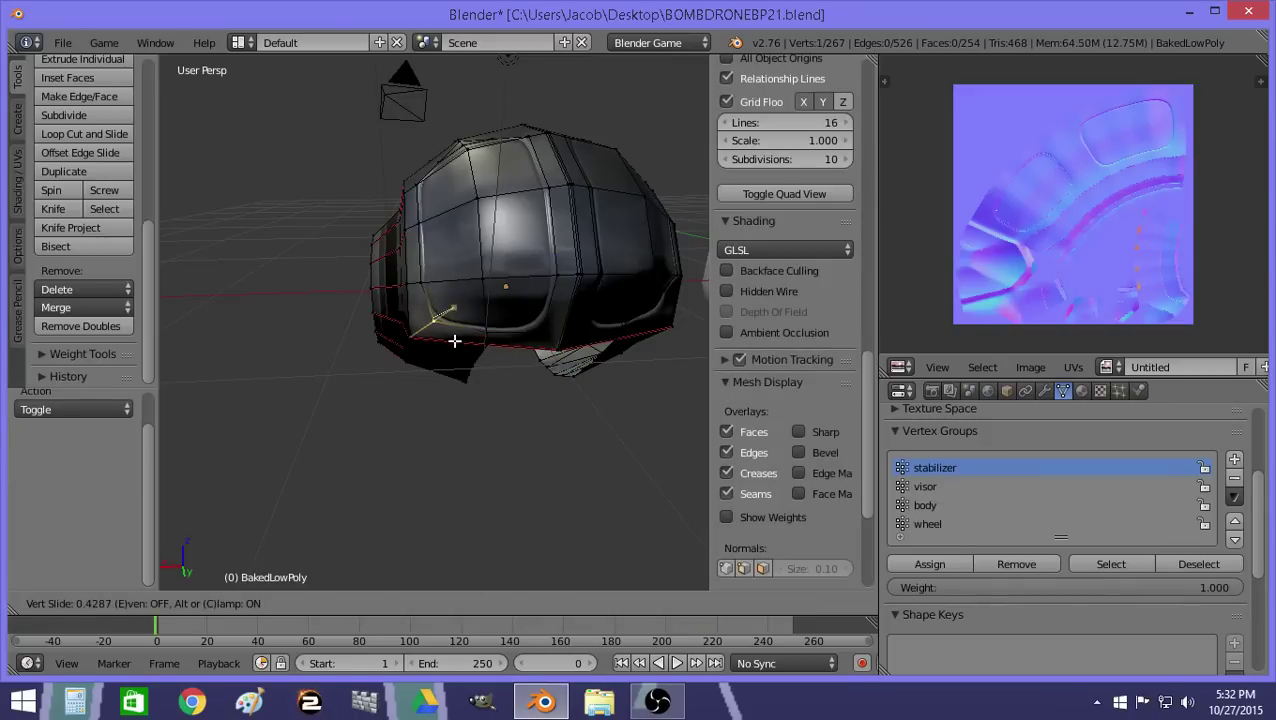
left_click(455, 341)
Select the two short edges running along the top of the front panel and edge-slide them slightly.
middle_click_drag(521, 242, 518, 274)
key("a")
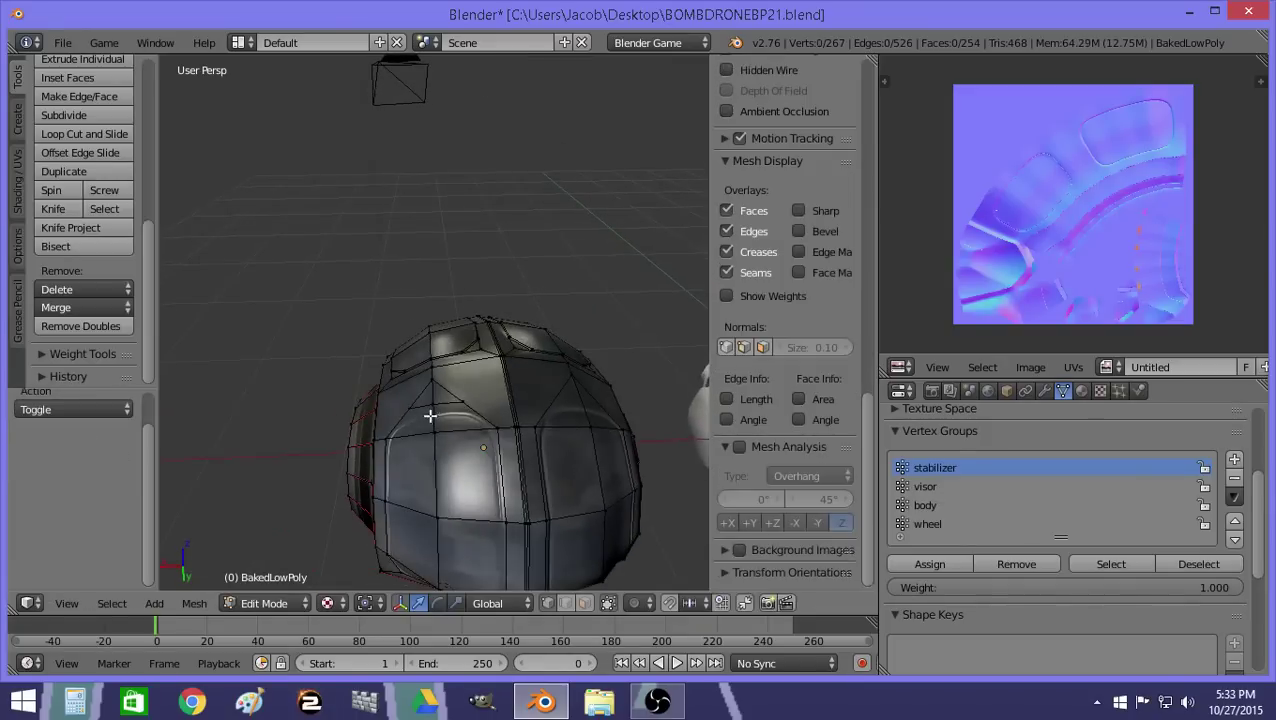
right_click(442, 404)
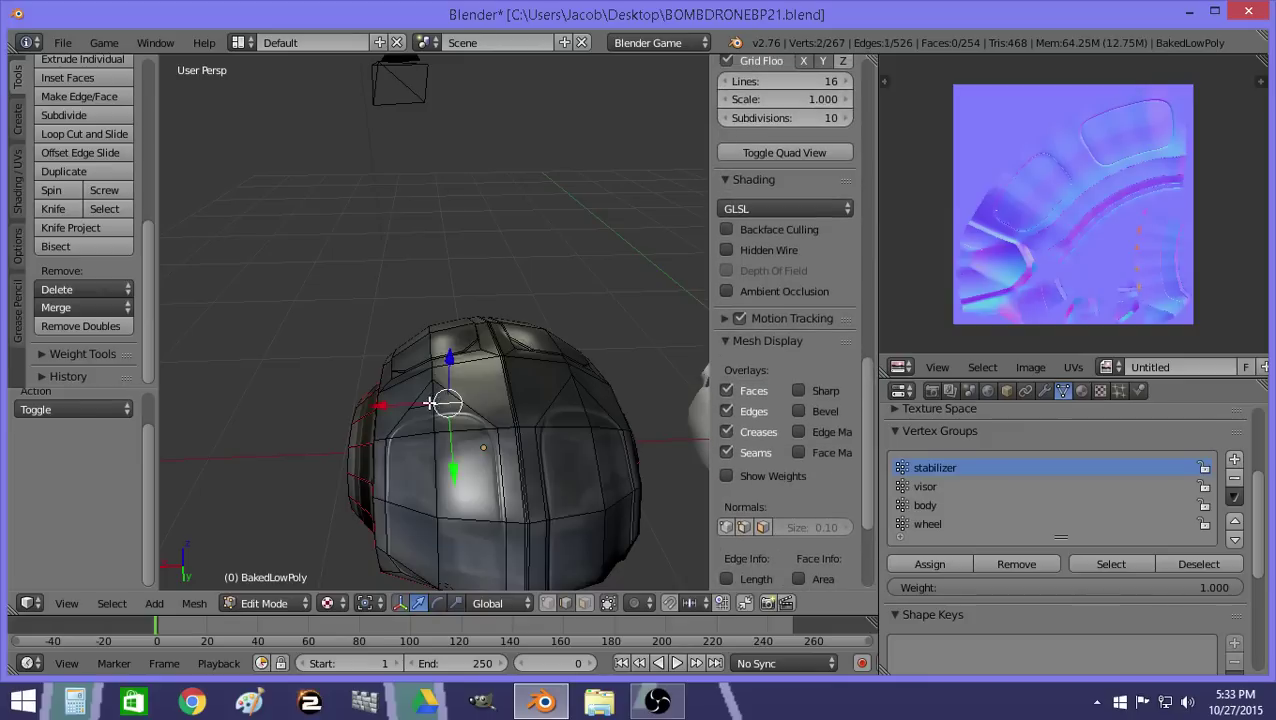
right_click(426, 404, "shift")
key("shift+e")
right_click(451, 421)
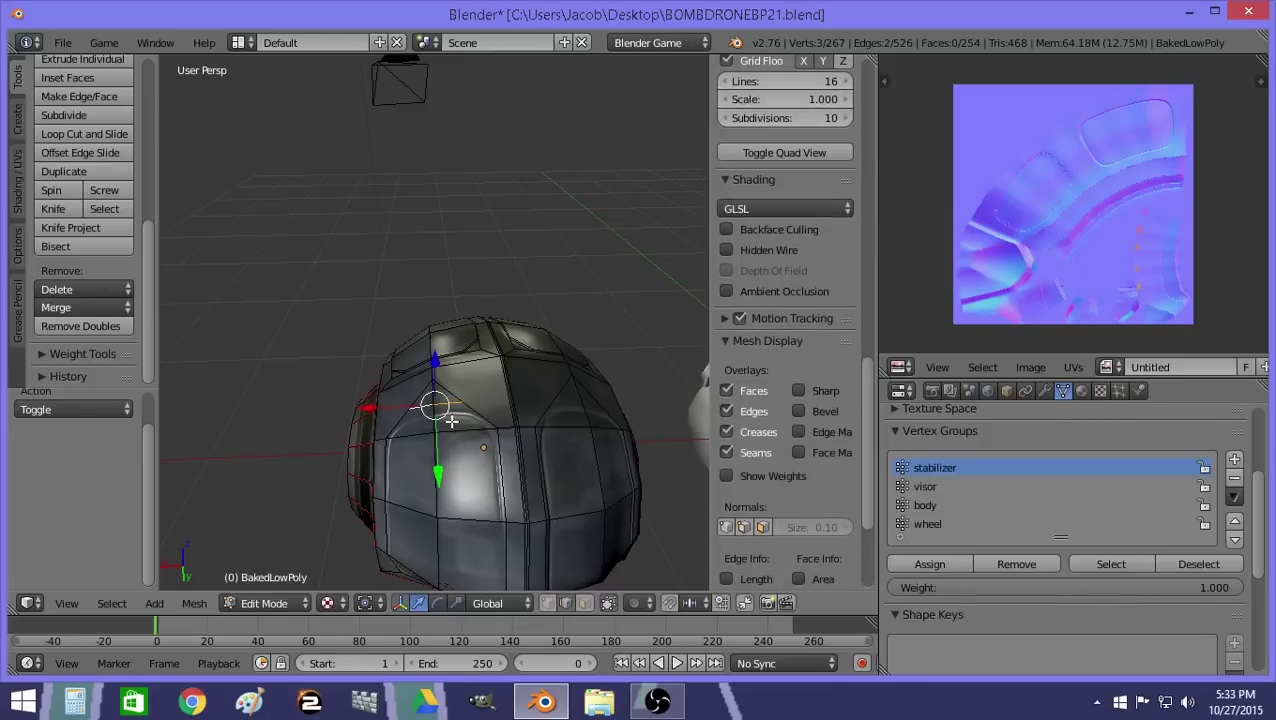
right_click(451, 422, "shift")
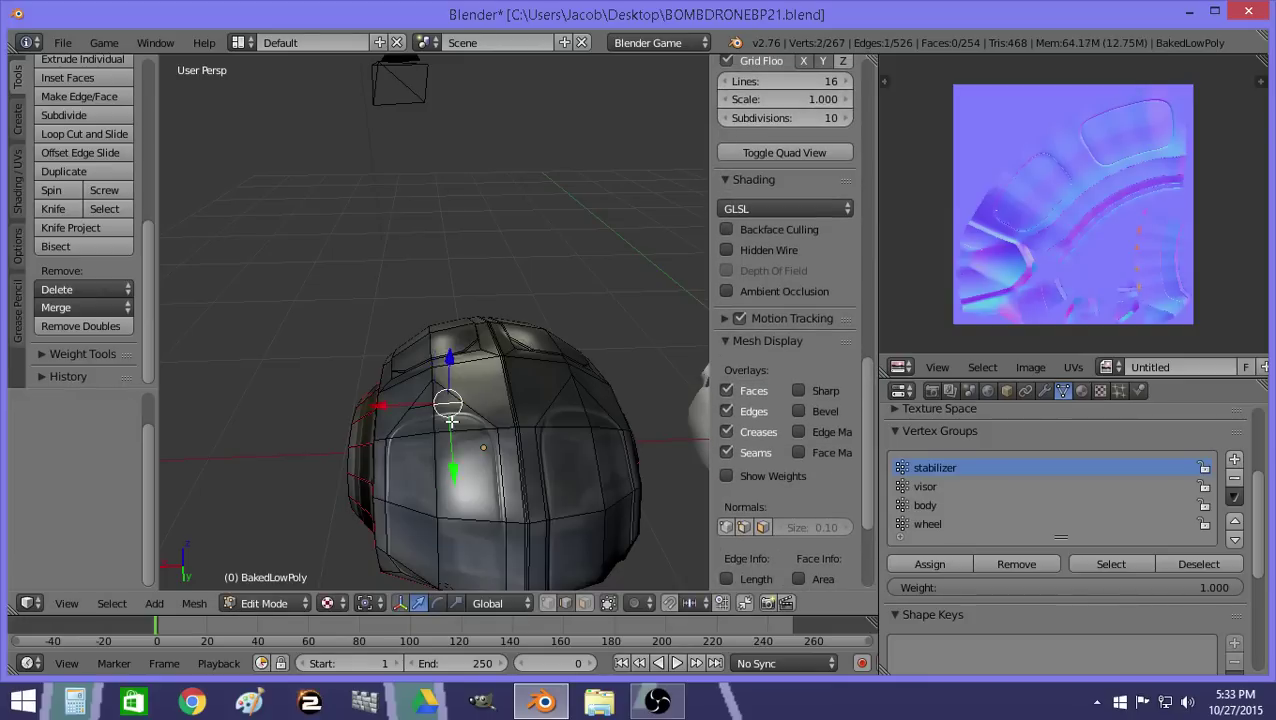
right_click(433, 406, "shift")
key("ctrl+e")
left_click(434, 418)
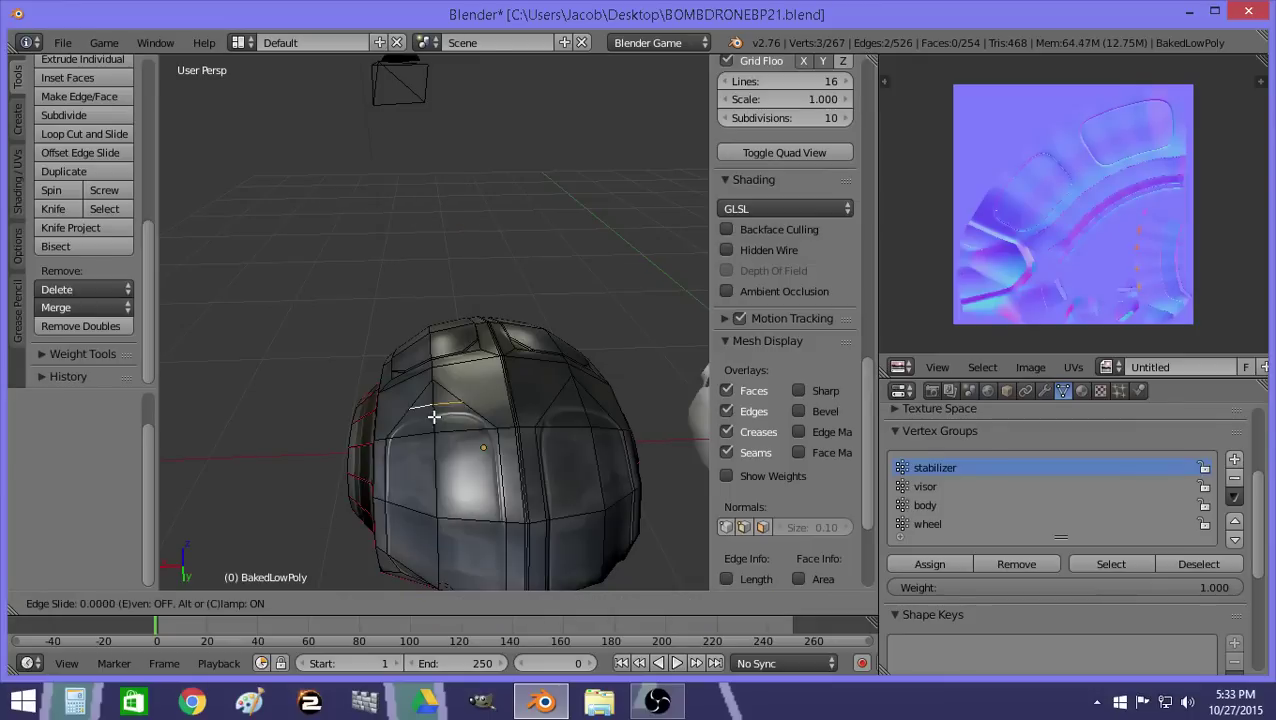
left_click(433, 420)
middle_click_drag(551, 523, 575, 470)
key("Tab")
key("Tab")
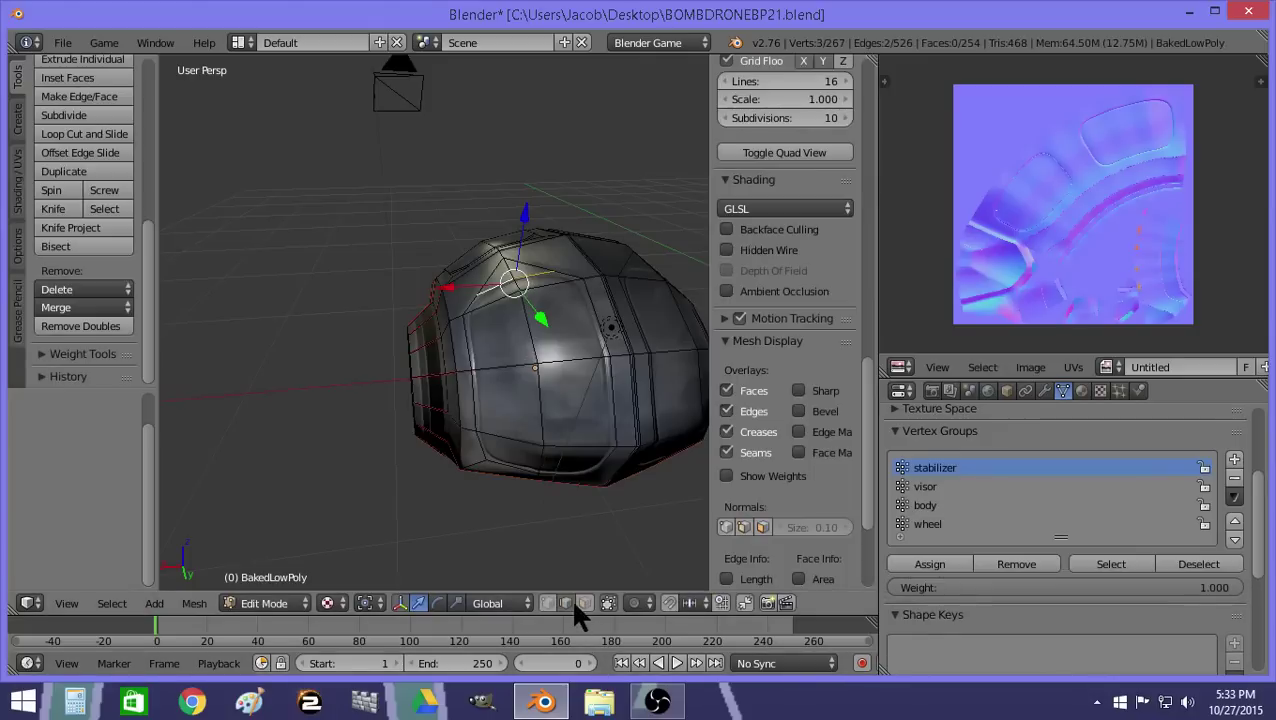
Switch to face selection and select the eight faces that make up the front panel.
left_click(583, 604)
right_click(569, 463)
right_click(520, 449, "shift")
right_click(507, 415, "shift")
right_click(554, 379, "shift")
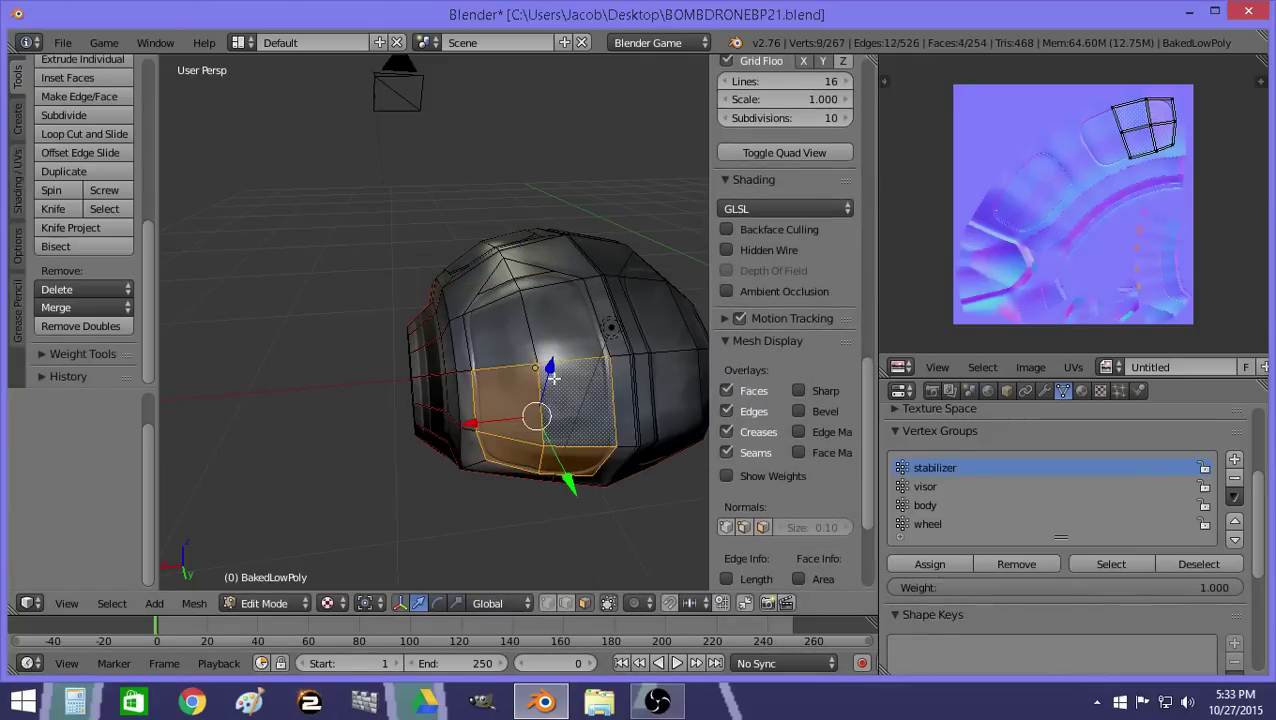
right_click(542, 316, "shift")
right_click(536, 285, "shift")
right_click(500, 292, "shift")
right_click(504, 320, "shift")
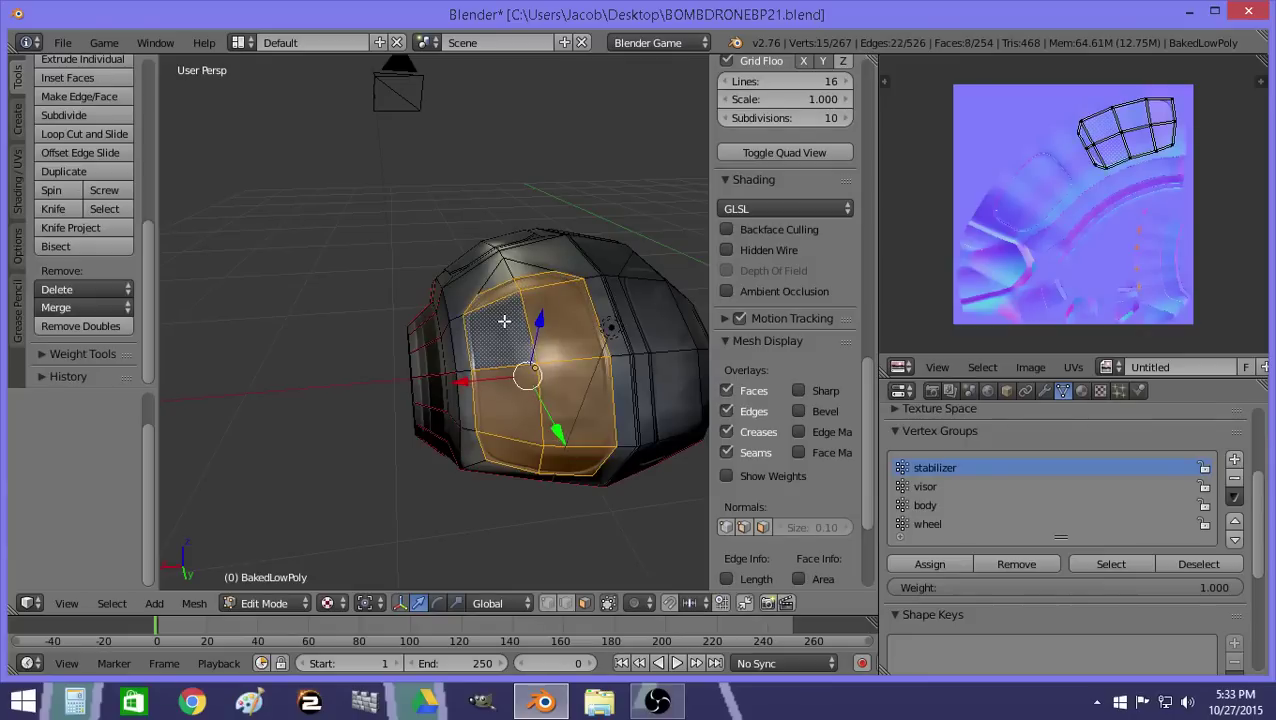
Extrude the selected front panel faces by 0.01 along their normal and return to Object Mode.
key("e")
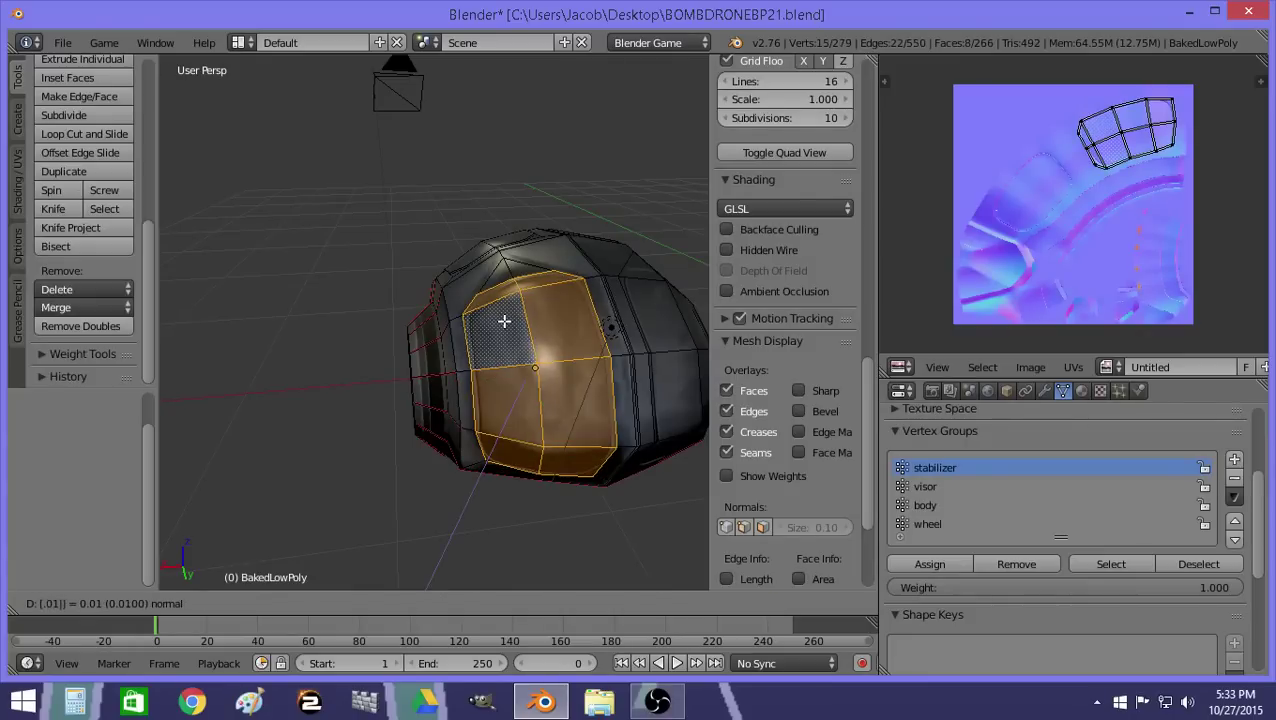
left_click(504, 320)
key("Tab")
mouse_move(508, 356)
middle_mouse_down()
mouse_move(514, 340)
mouse_move(493, 366)
mouse_move(515, 376)
middle_mouse_up()
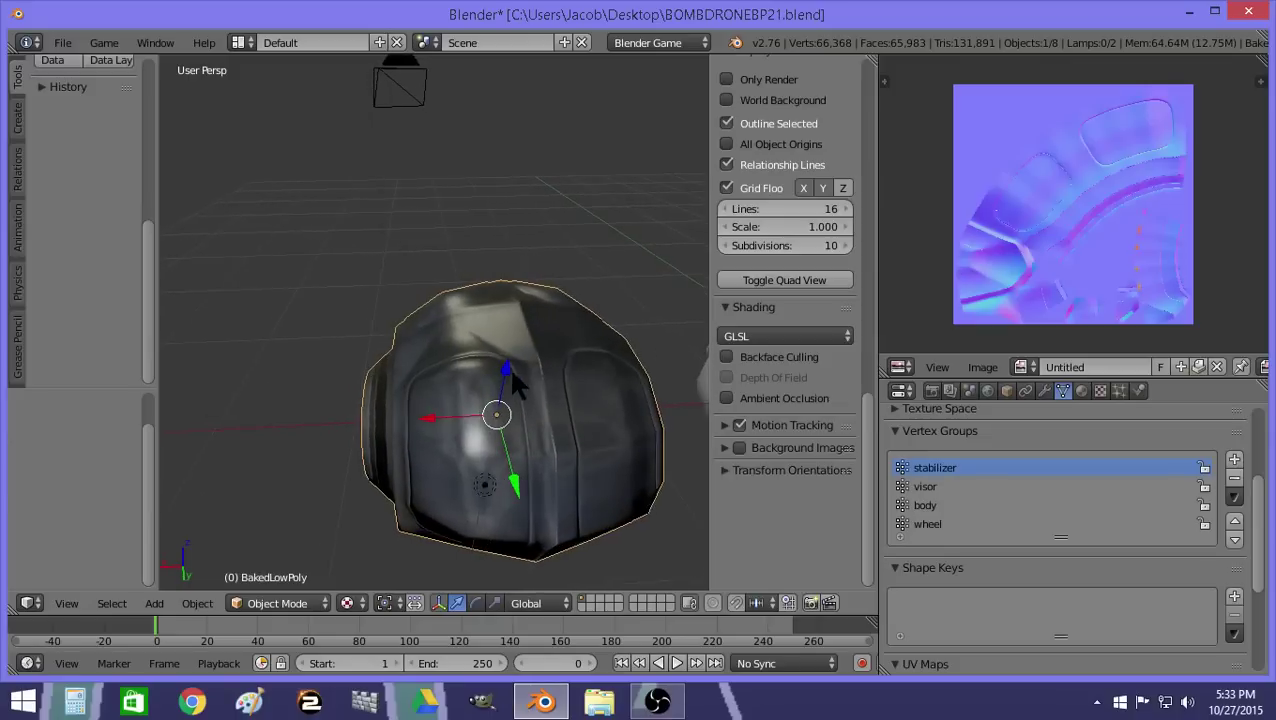
Snap the 3D cursor to the selected dome and hide the tool shelf.
key("r")
key("Escape")
key("shift+s")
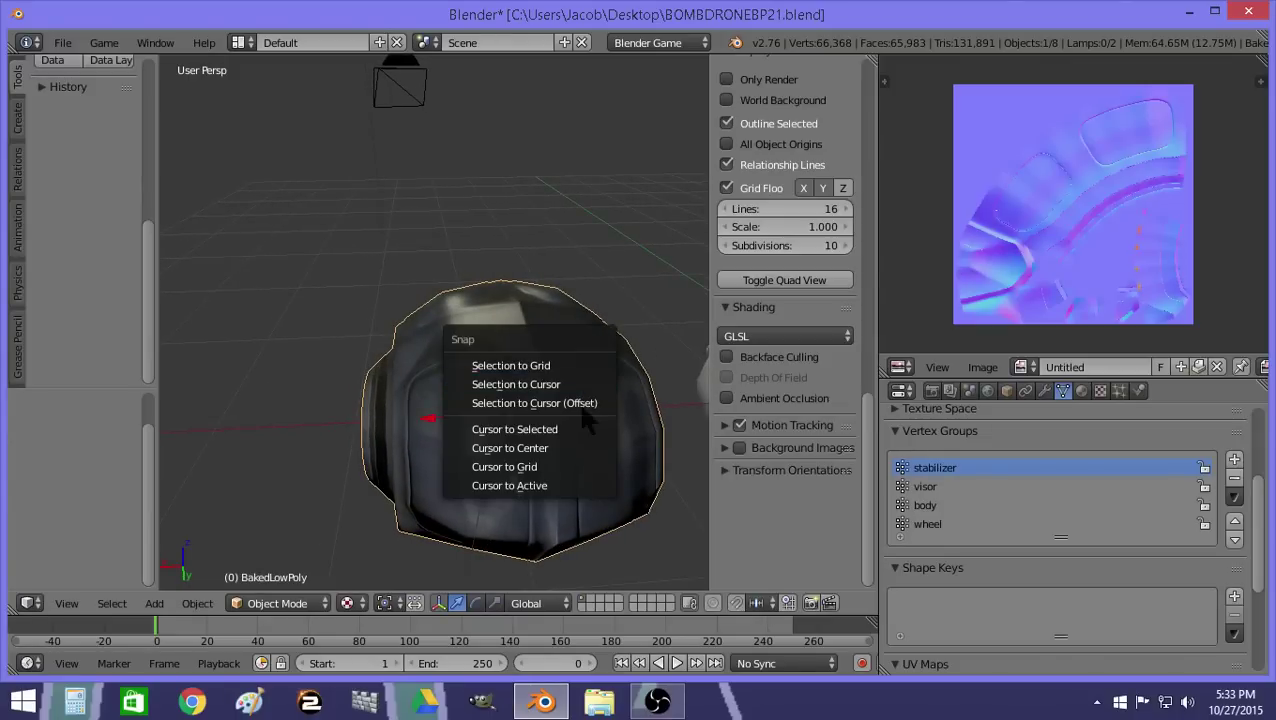
left_click(574, 429)
key("t")
Compare the dome in solid shading, then restore the textured viewport shading.
key("z")
key("z")
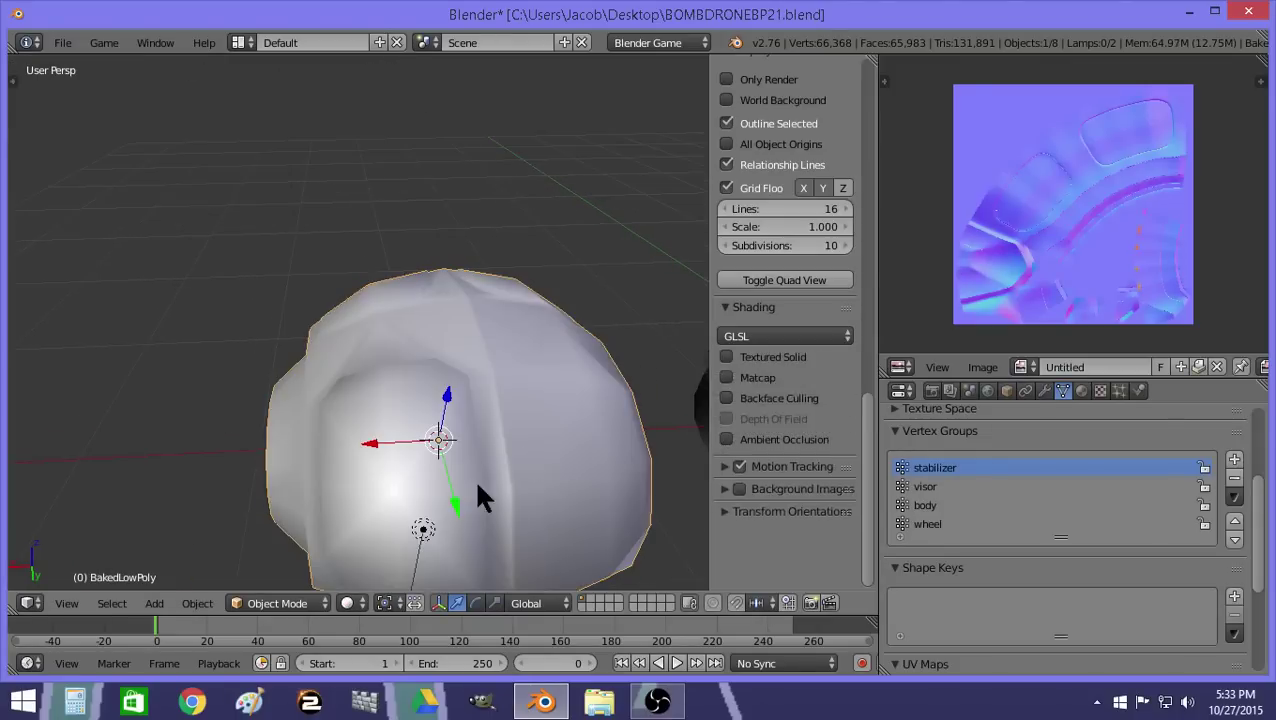
key("z")
left_click(346, 603)
left_click(378, 515)
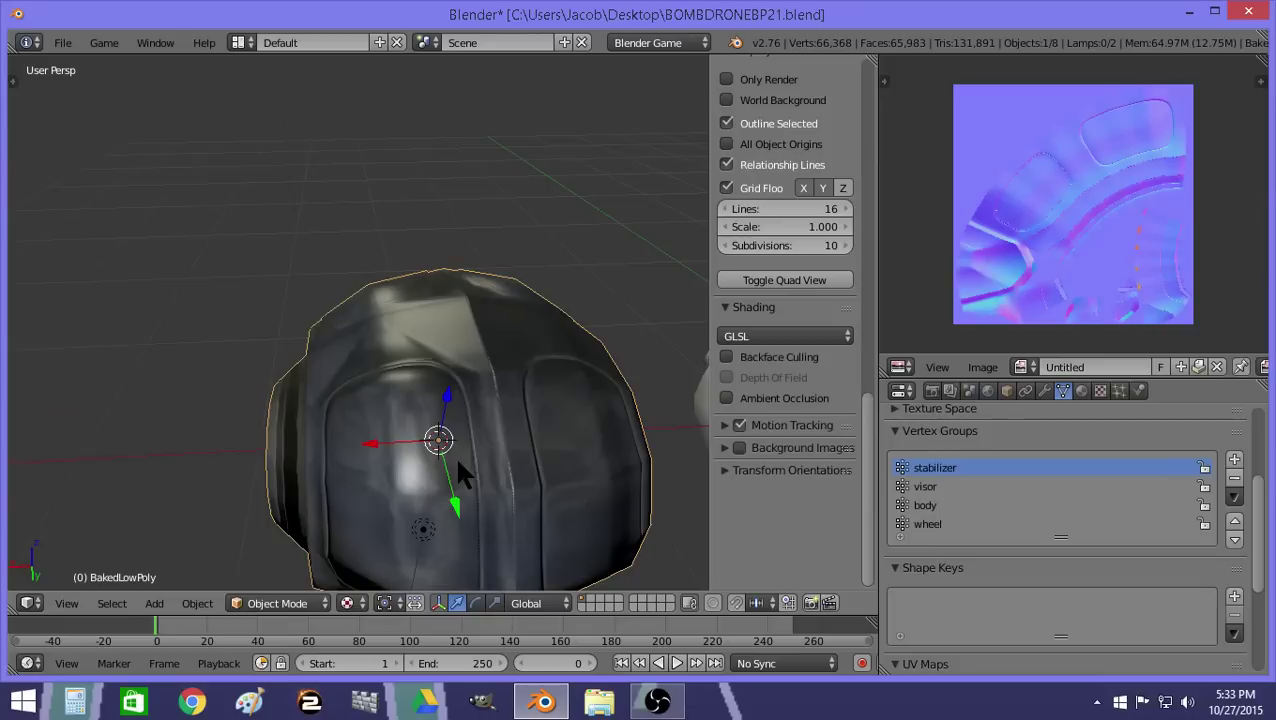
Fly around the dome and spin it about the global Z axis to examine how its normal-mapped panels catch the light.
key("shift+f")
key("s")
key("a")
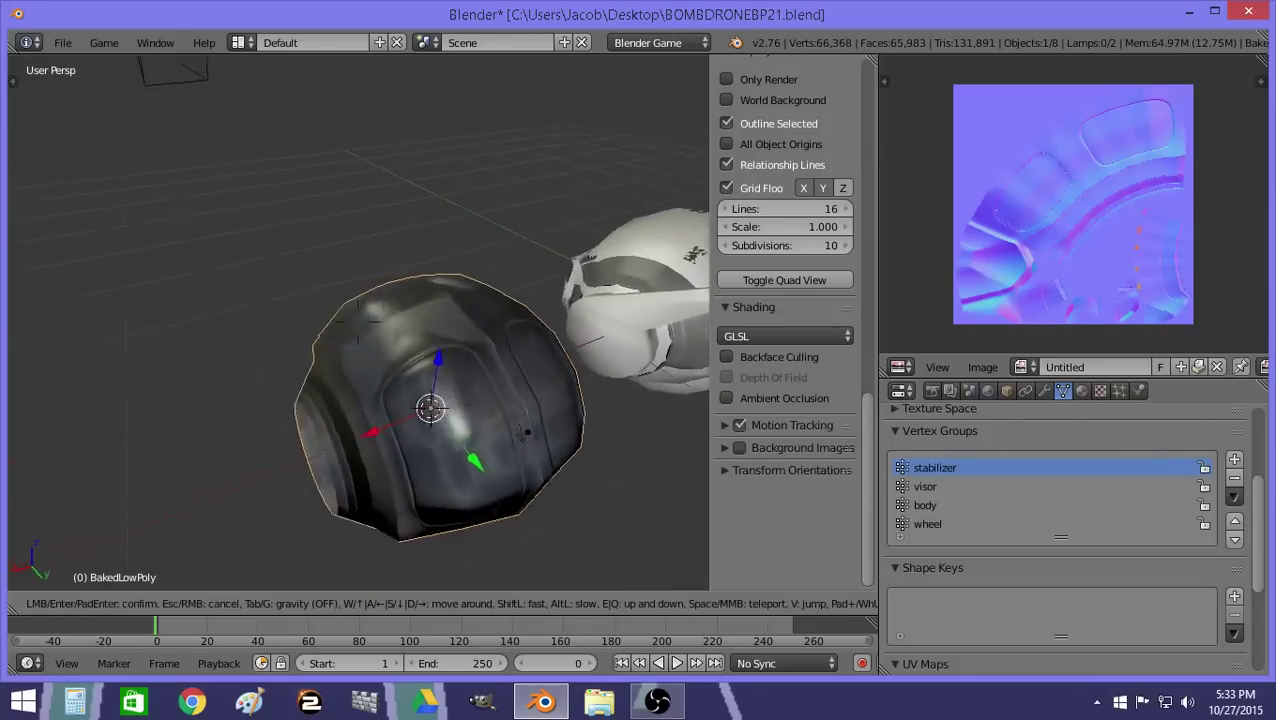
left_click(662, 290)
key("r")
key("z")
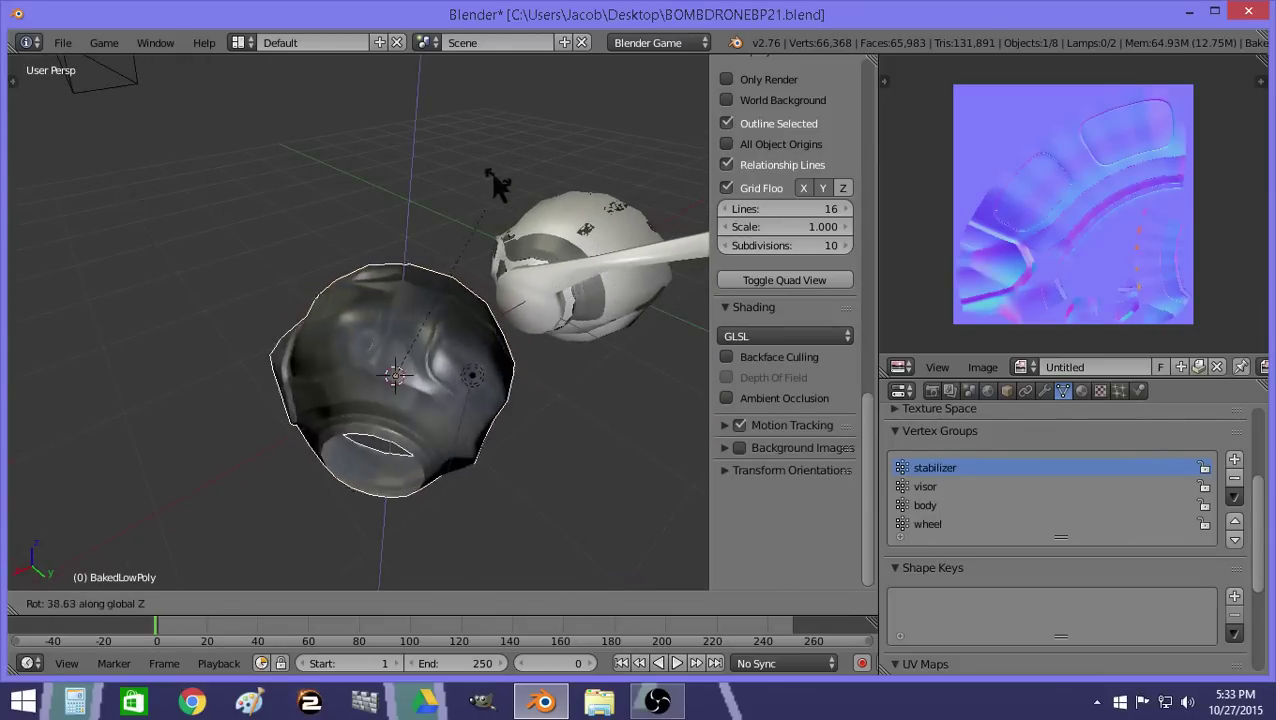
key("Return")
Select the whole dome mesh in Edit Mode to check its triangle count, then examine the shaded dome in Object Mode.
key("Tab")
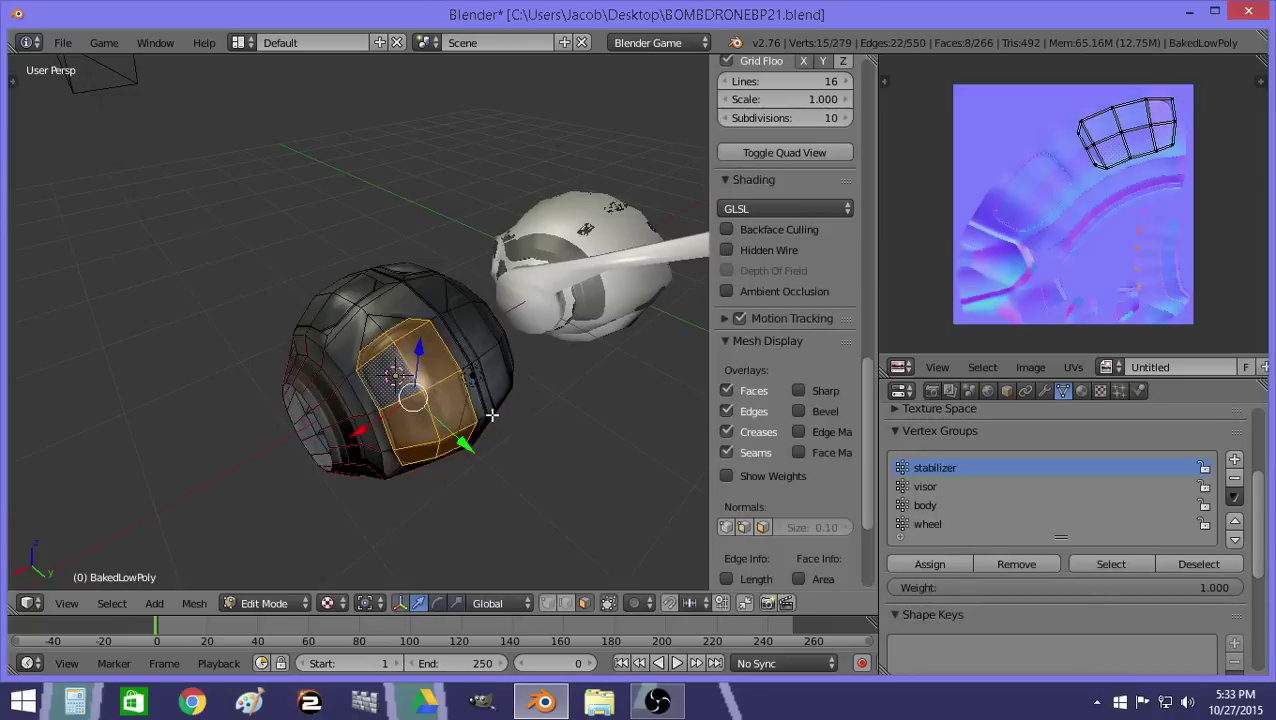
key("a")
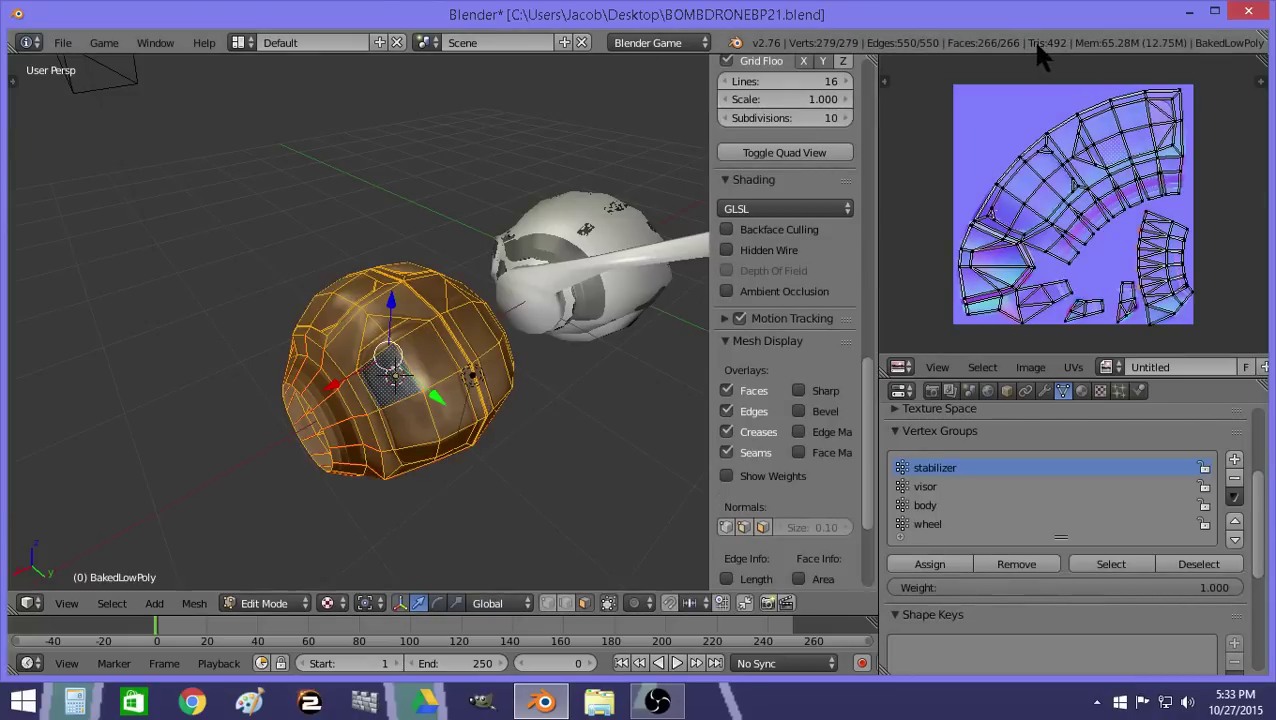
key("Tab")
middle_click_drag(502, 390, 429, 383)
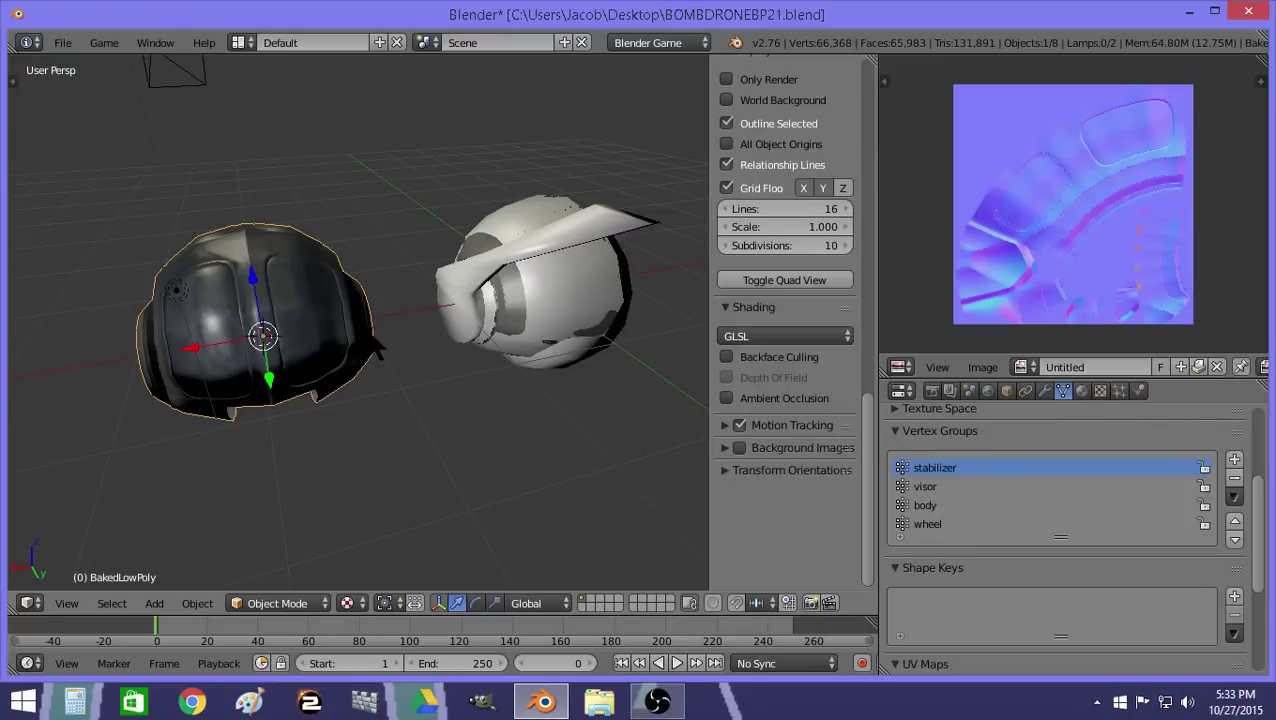
middle_click_drag(327, 418, 356, 421)
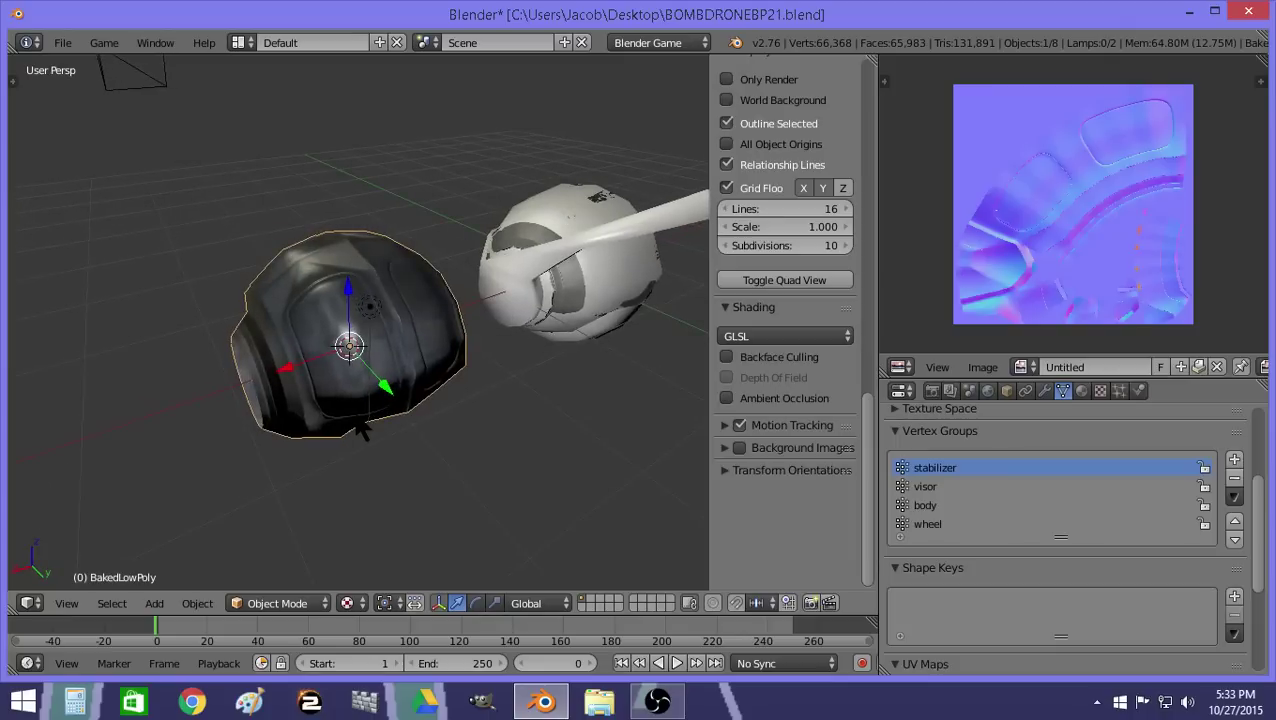
Clear the whole-mesh selection in Edit Mode and reselect only the front panel's eight faces.
key("Tab")
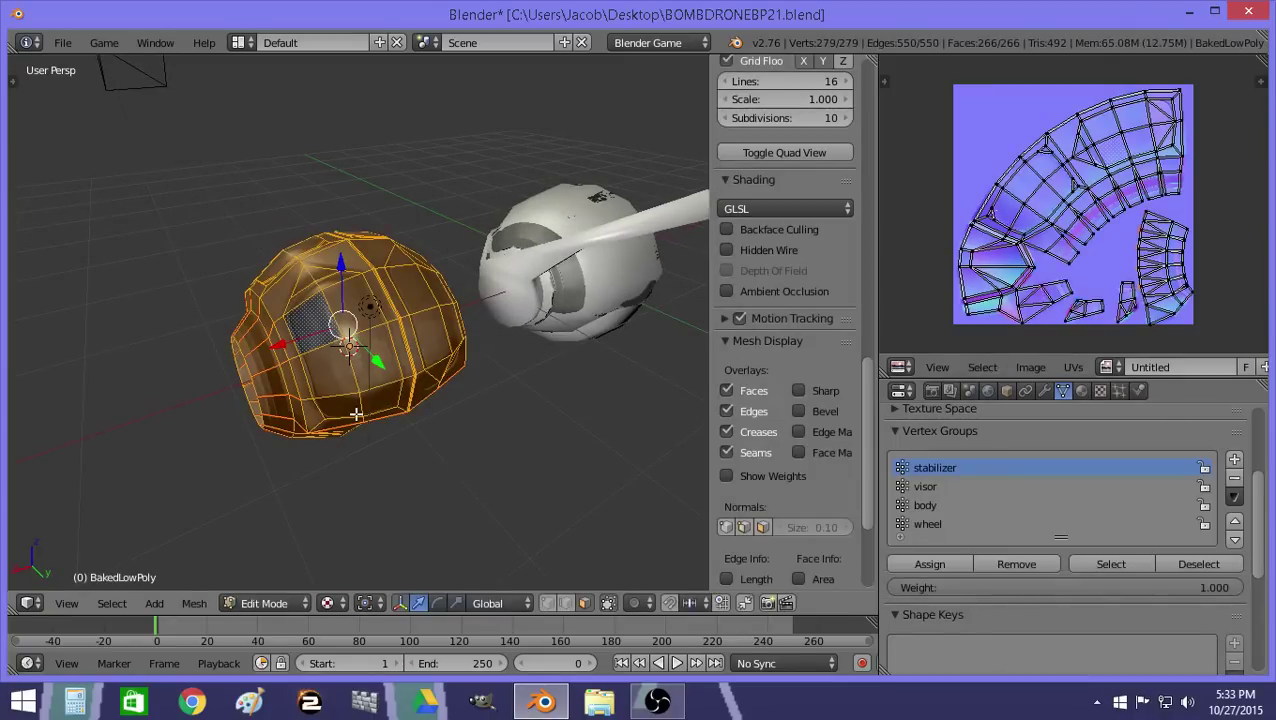
left_click_drag(603, 613, 599, 617)
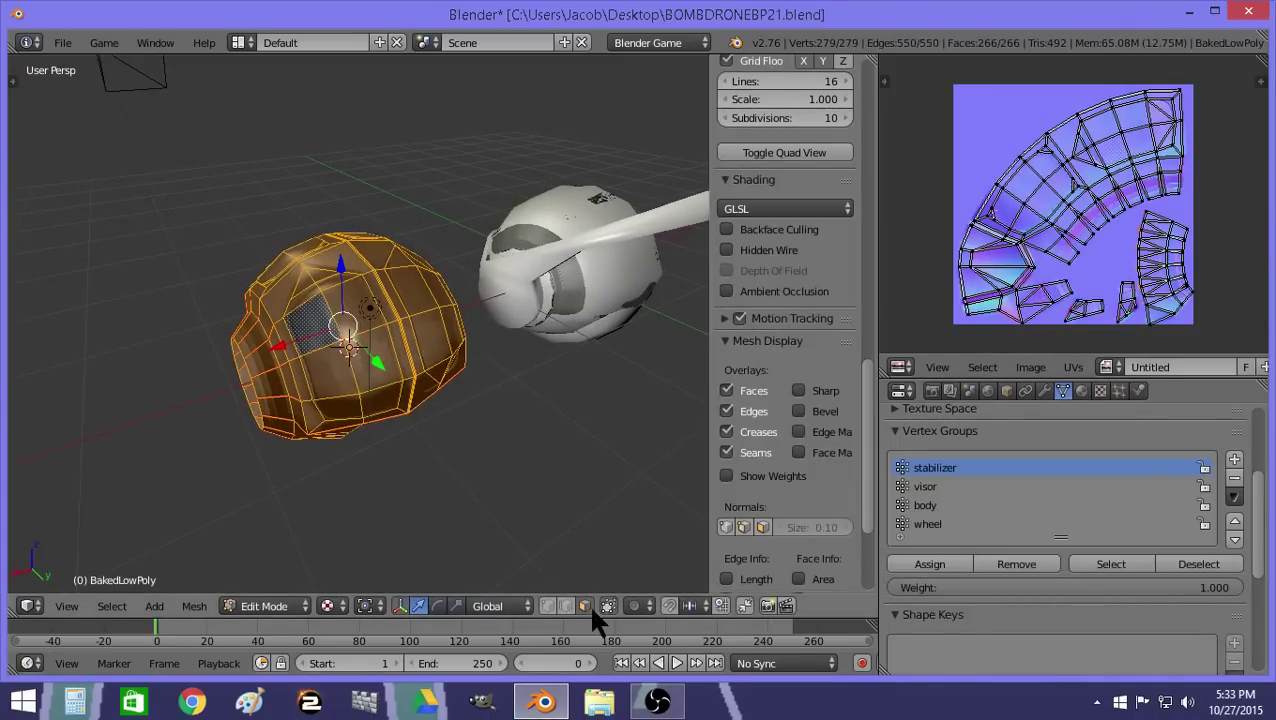
key("a")
right_click(378, 404)
right_click(340, 407, "shift")
right_click(328, 368, "shift")
right_click(367, 352, "shift")
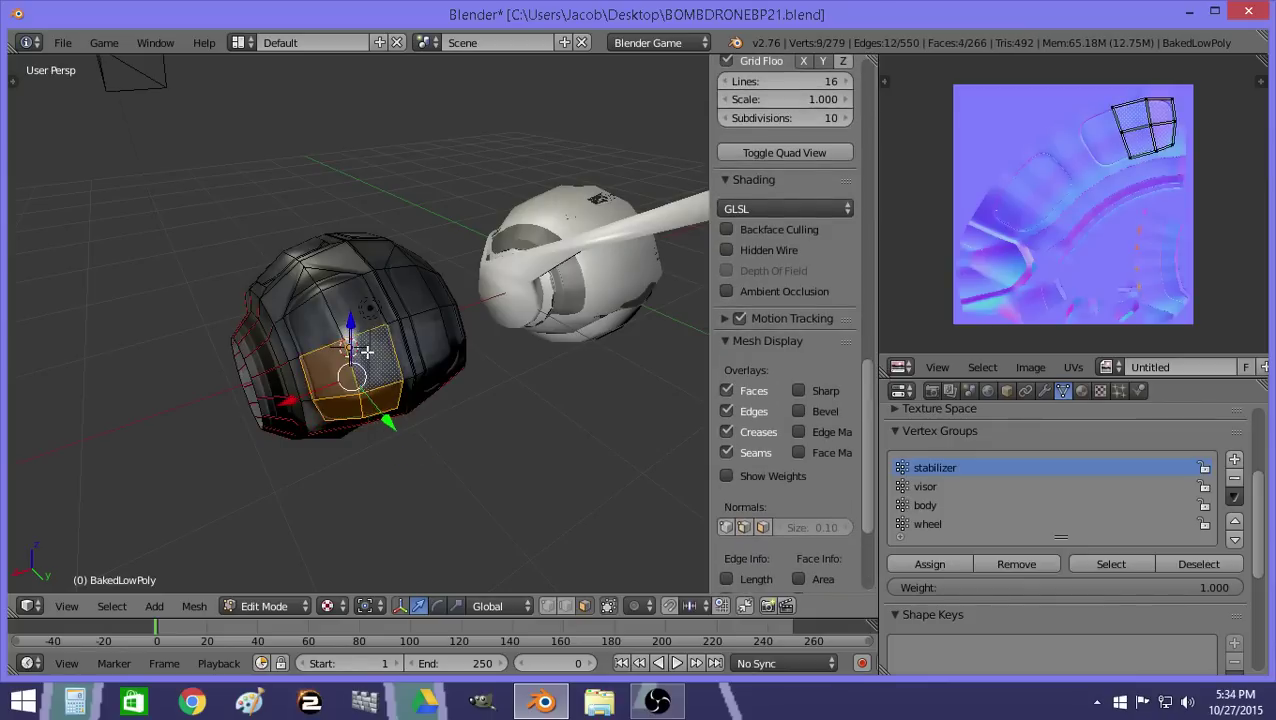
right_click(350, 303, "shift")
right_click(340, 300, "shift")
right_click(324, 282, "shift")
right_click(340, 309, "shift")
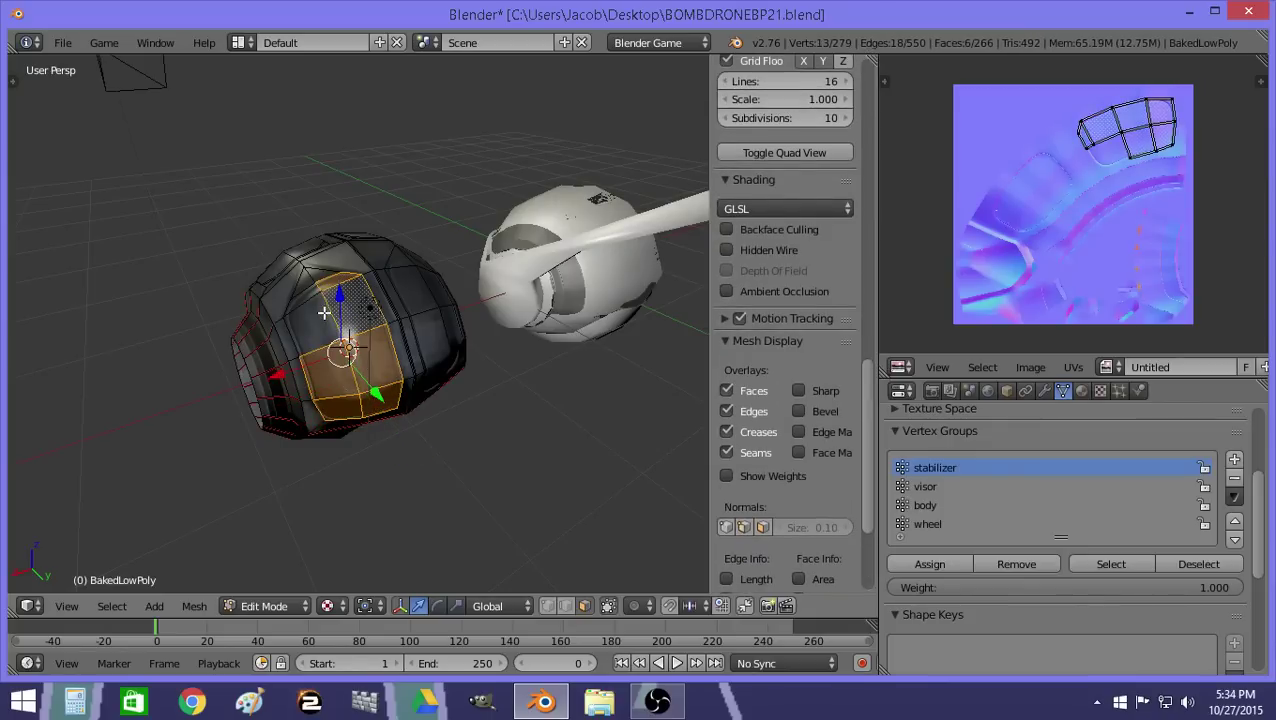
right_click(324, 312, "shift")
right_click(311, 292, "shift")
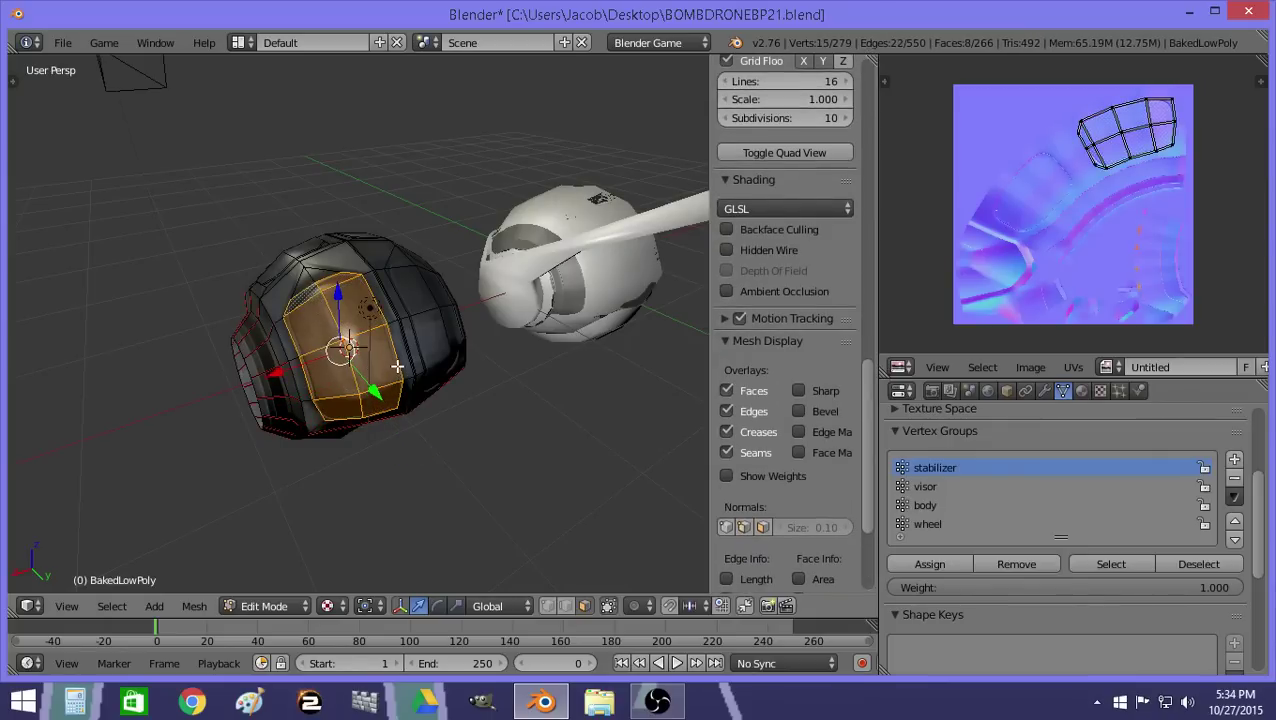
Extend the selection to the ring of thin extruded side faces around the front panel.
middle_click_drag(397, 366, 391, 350)
key("shift+f")
key("w")
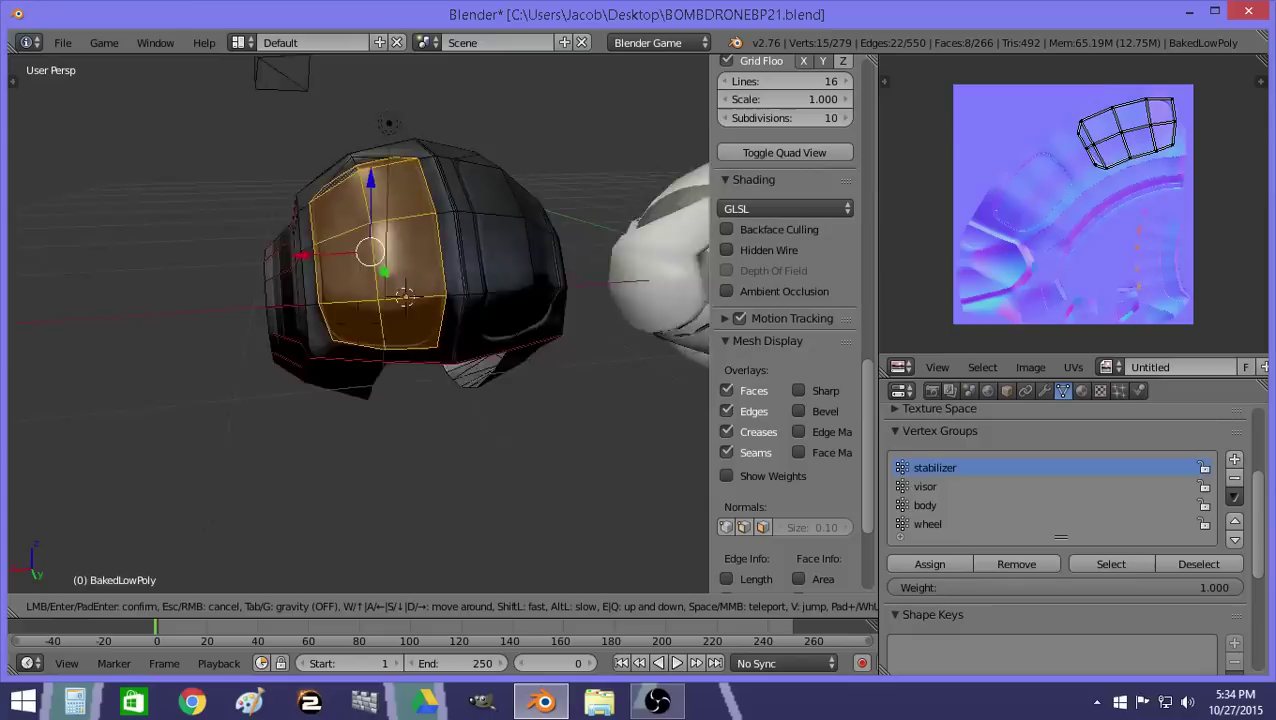
left_click(398, 303)
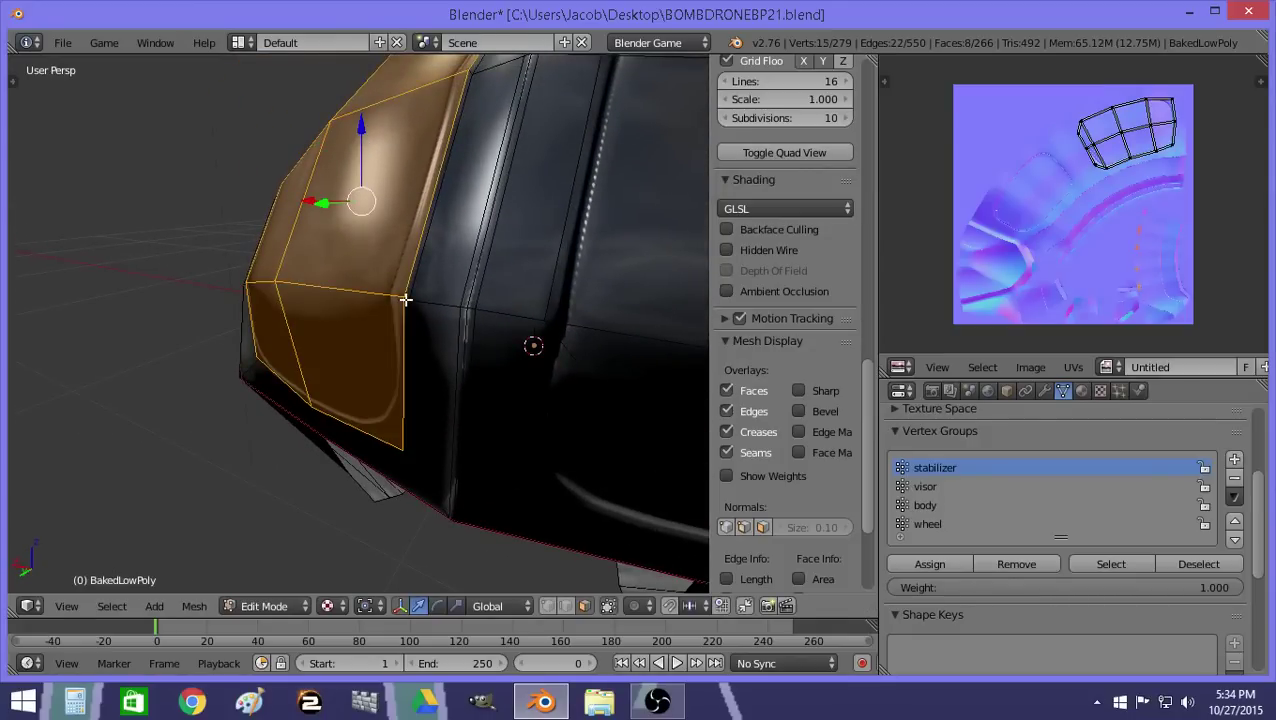
left_click(408, 299, "alt+shift")
key("ctrl+z")
left_click(406, 297, "alt+shift")
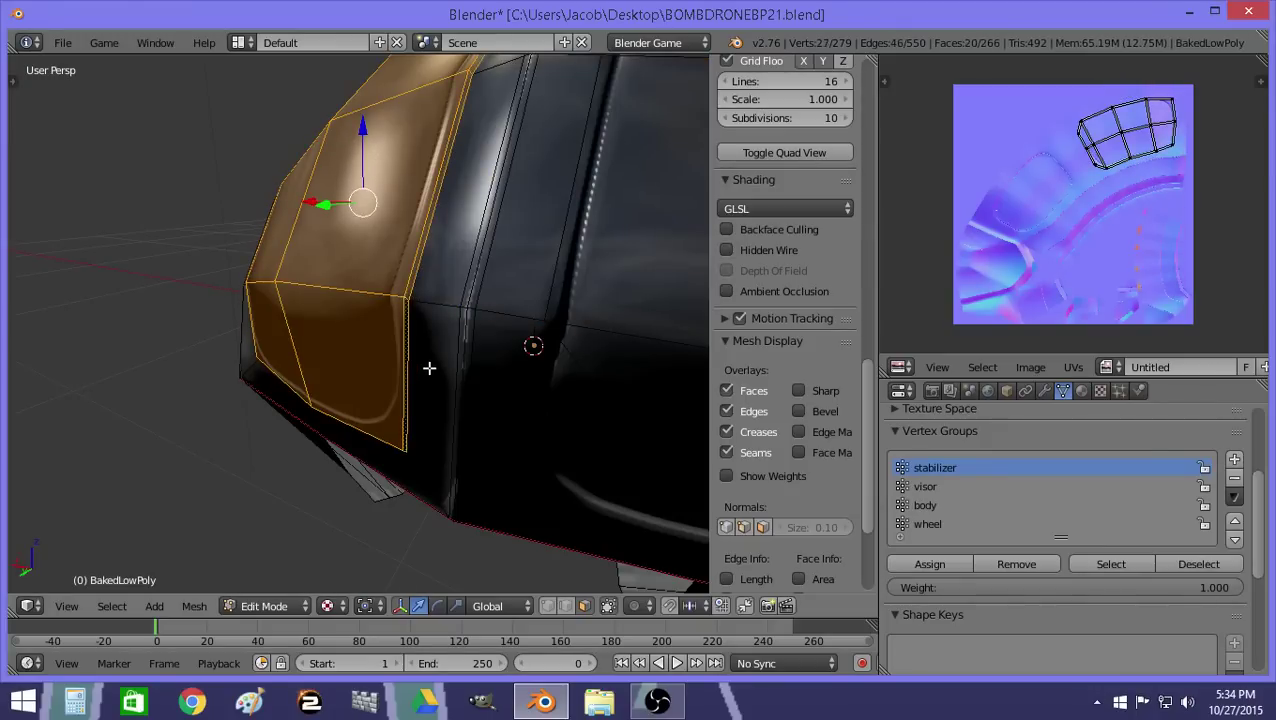
Return to Object Mode and duplicate the low-poly dome in place.
key("shift+f")
key("s")
key("a")
left_click(358, 325)
key("Tab")
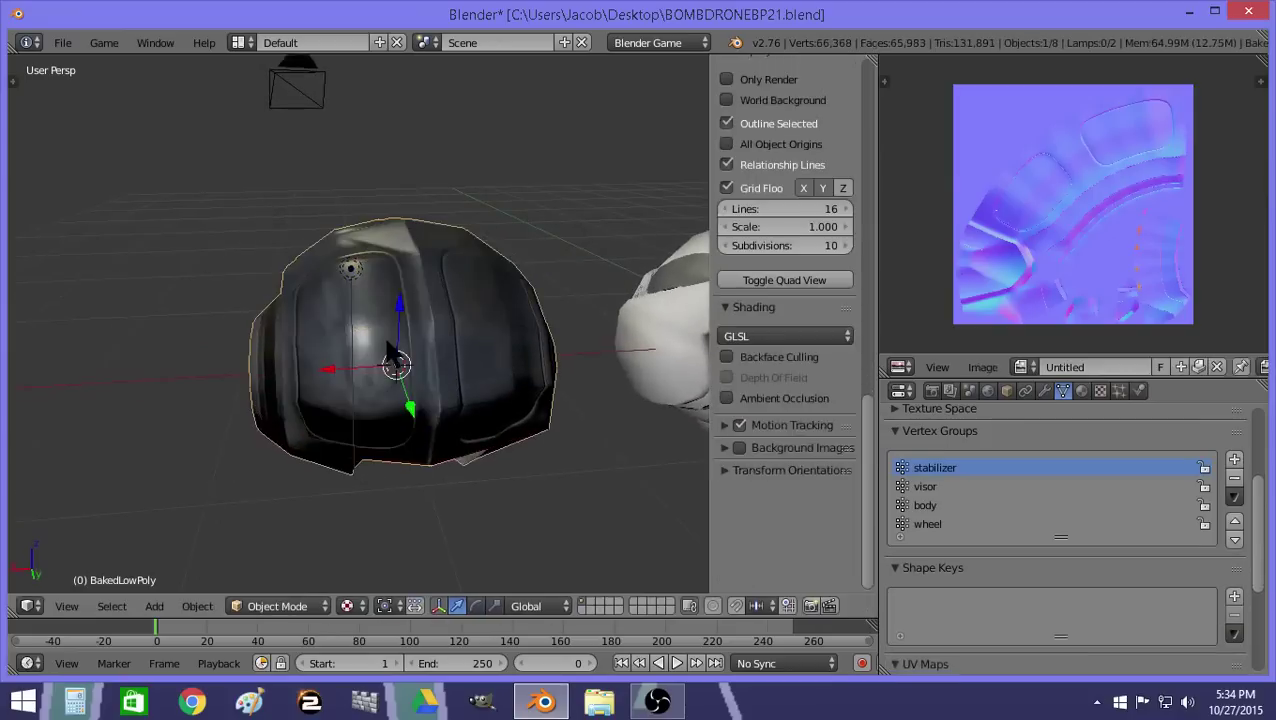
right_click(390, 360)
Invert the face selection on the duplicated dome and delete every face except the extruded front panel.
key("Tab")
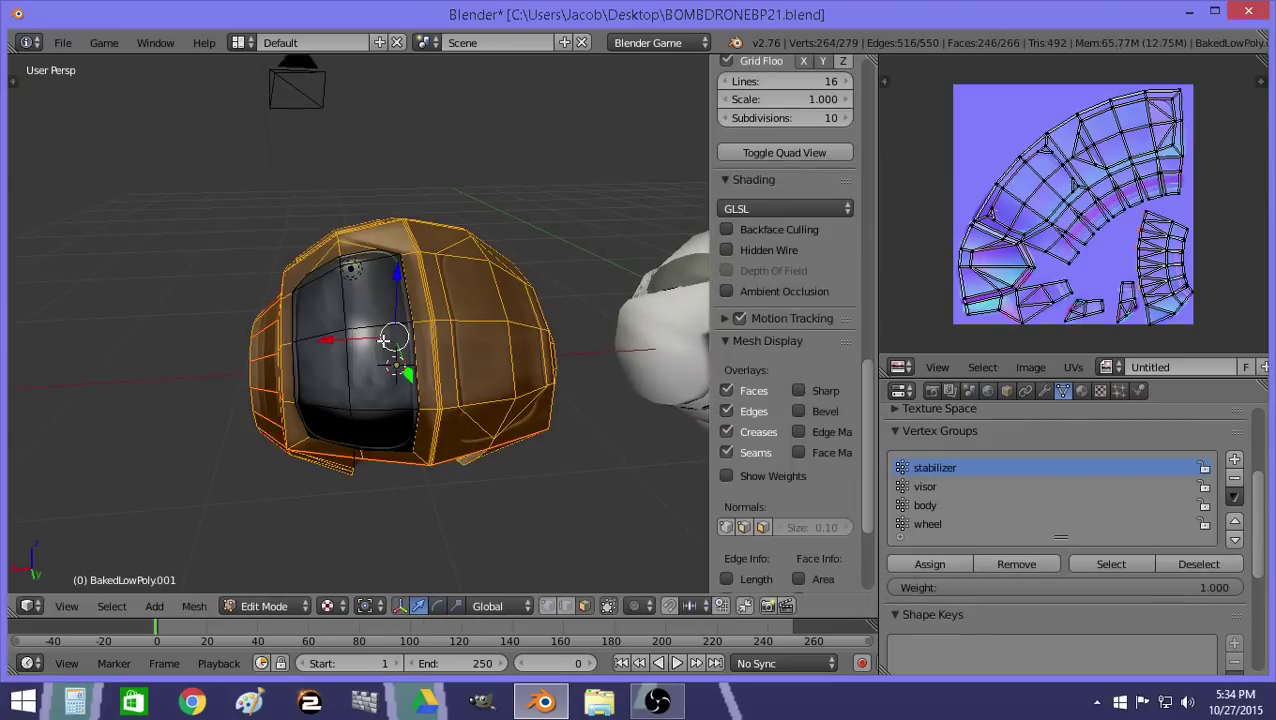
key("x")
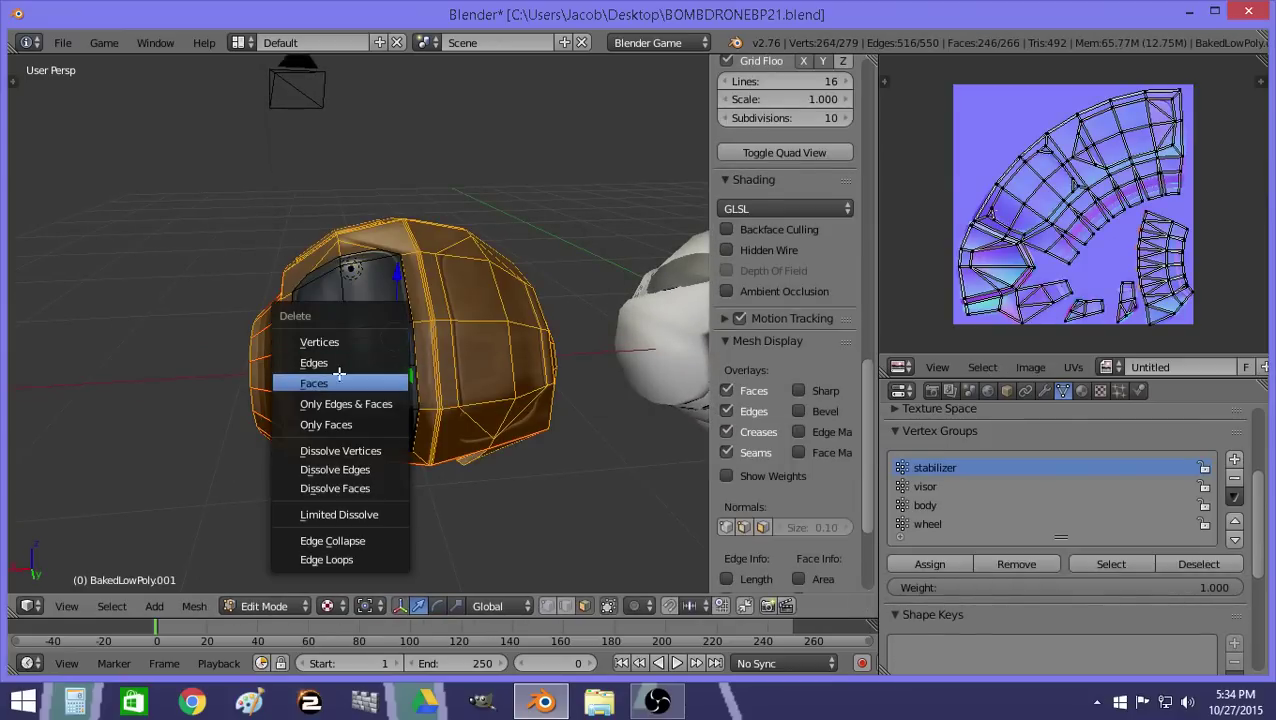
left_click(339, 372)
key("Tab")
Delete the selected front panel faces from the original dome, leaving an opening for the separate panel.
right_click(462, 328)
key("Tab")
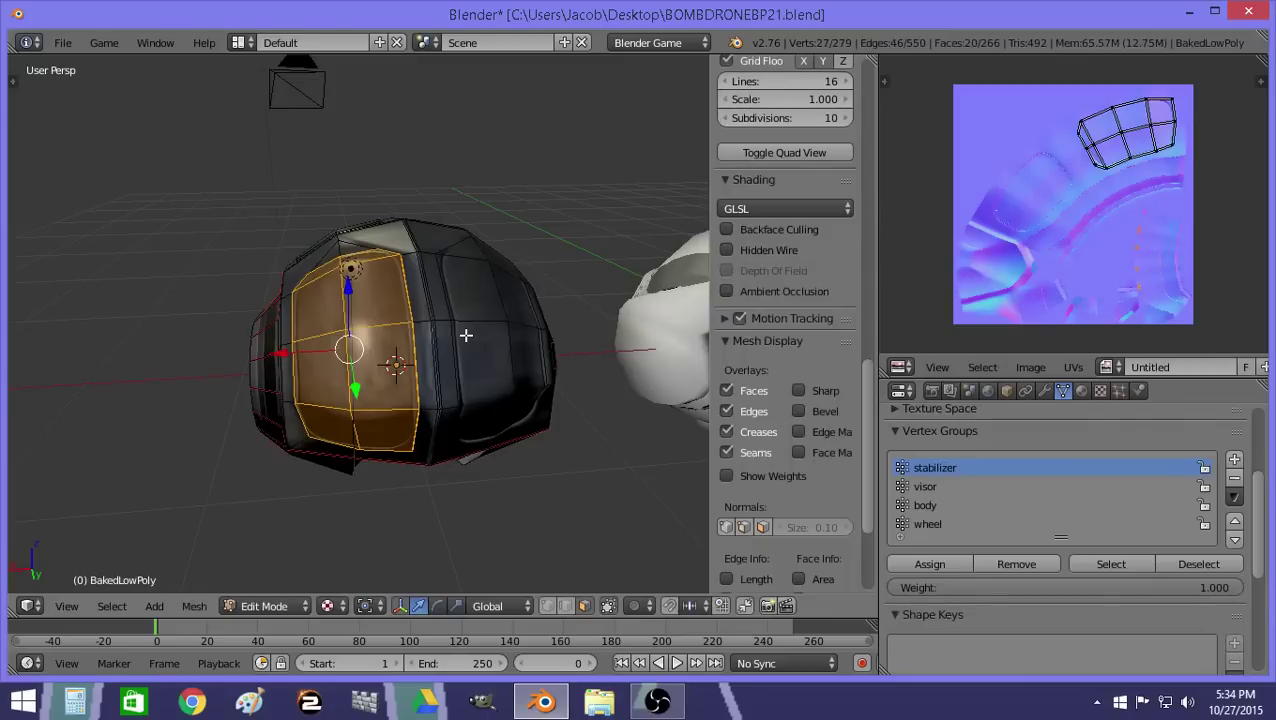
key("x")
left_click(466, 336)
key("Tab")
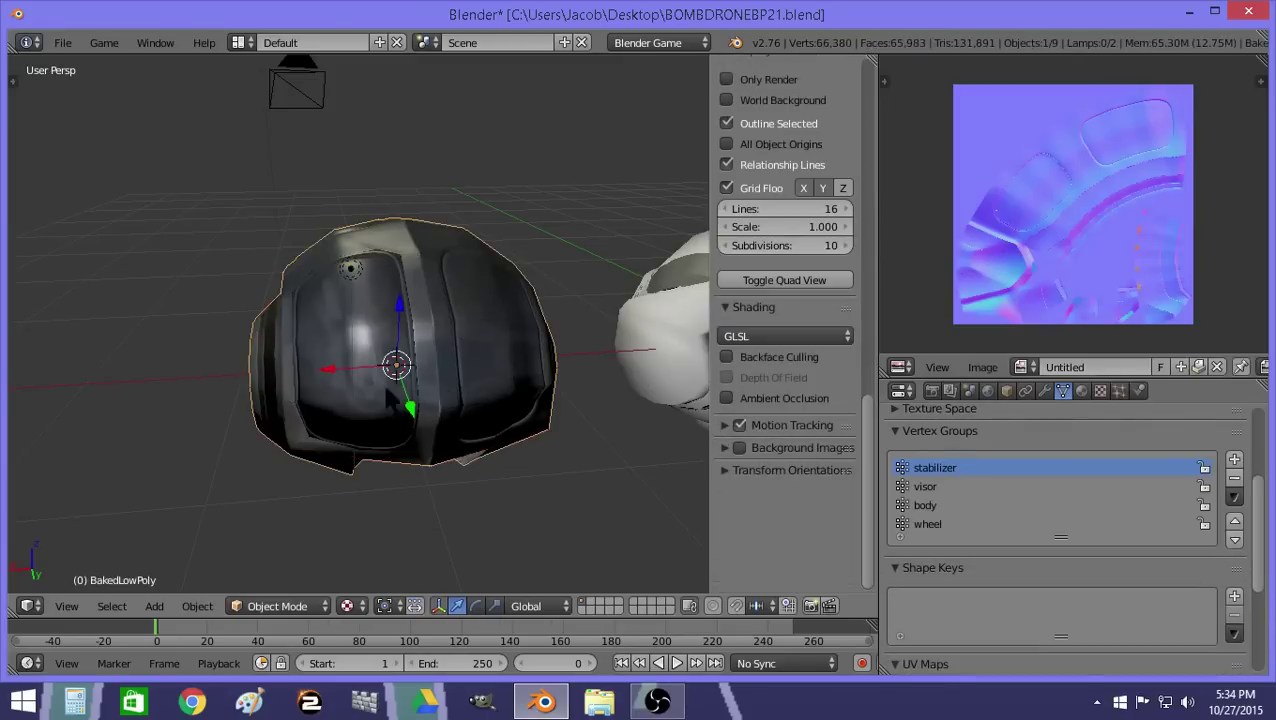
Try moving the separate front panel off the dome, then examine the shading around the panel and its seams.
key("shift+d")
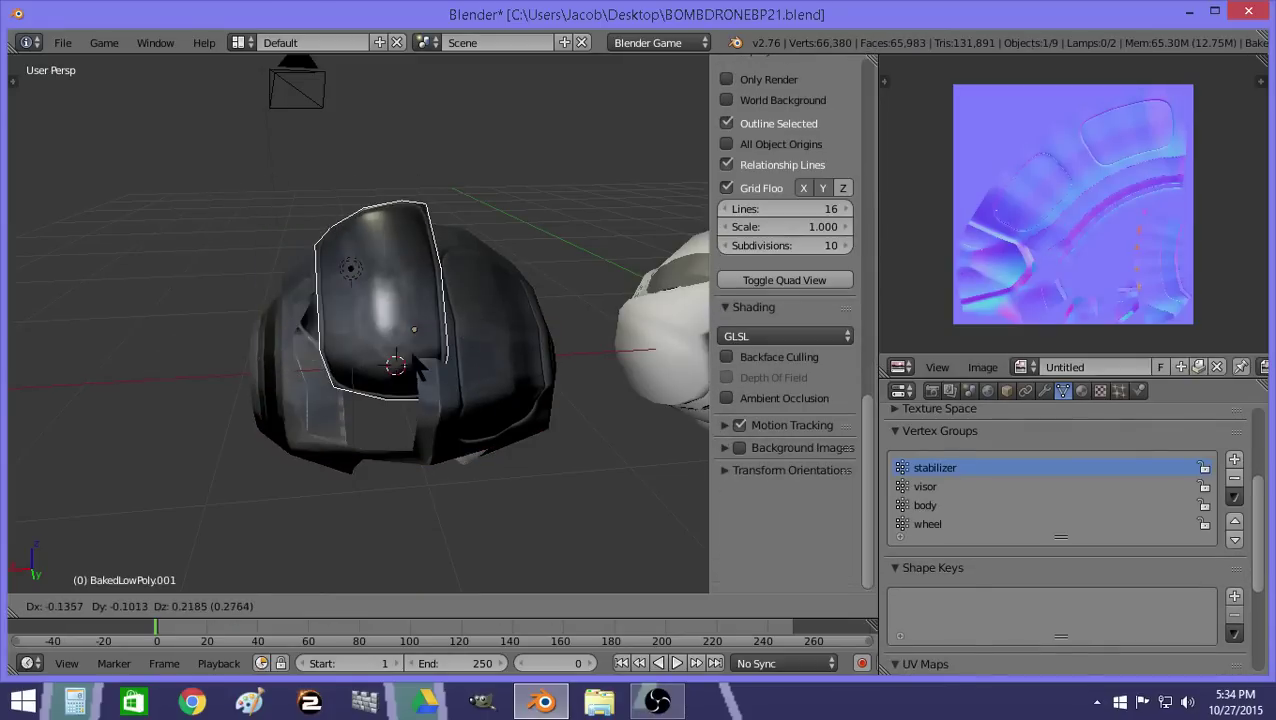
right_click(412, 376)
middle_click_drag(406, 398, 373, 348)
key("a")
key("shift+f")
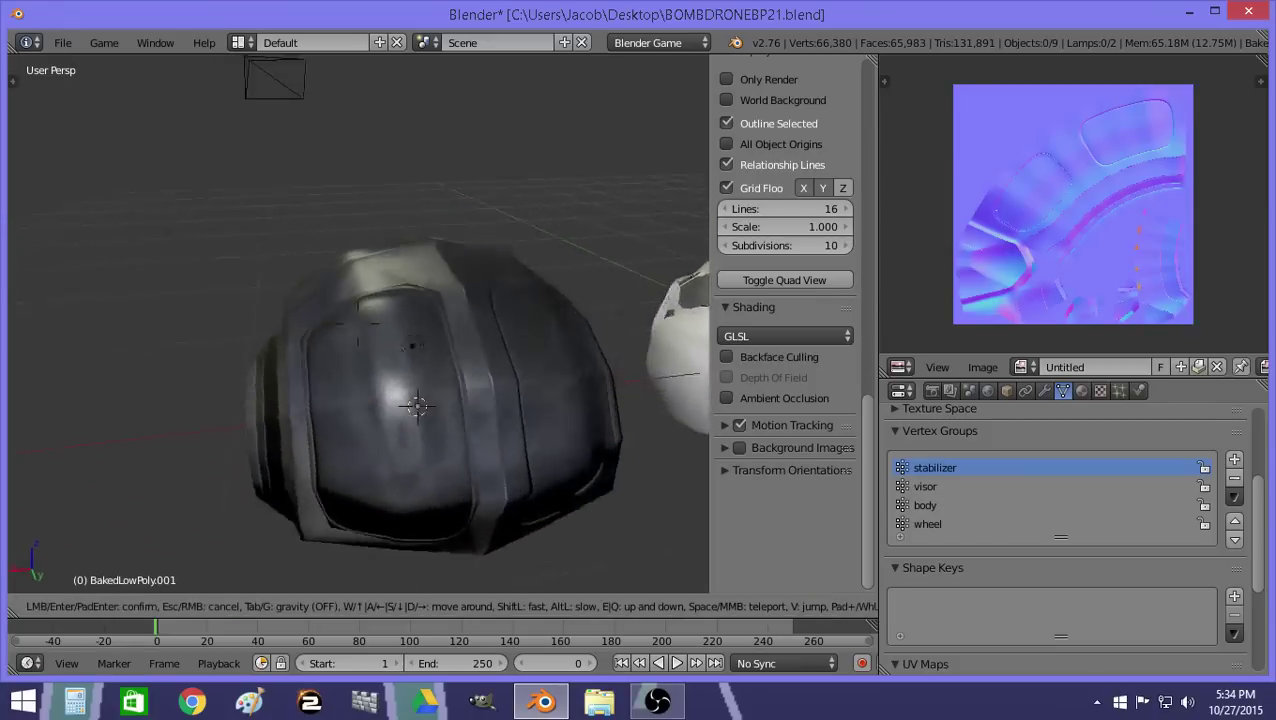
left_click(350, 320)
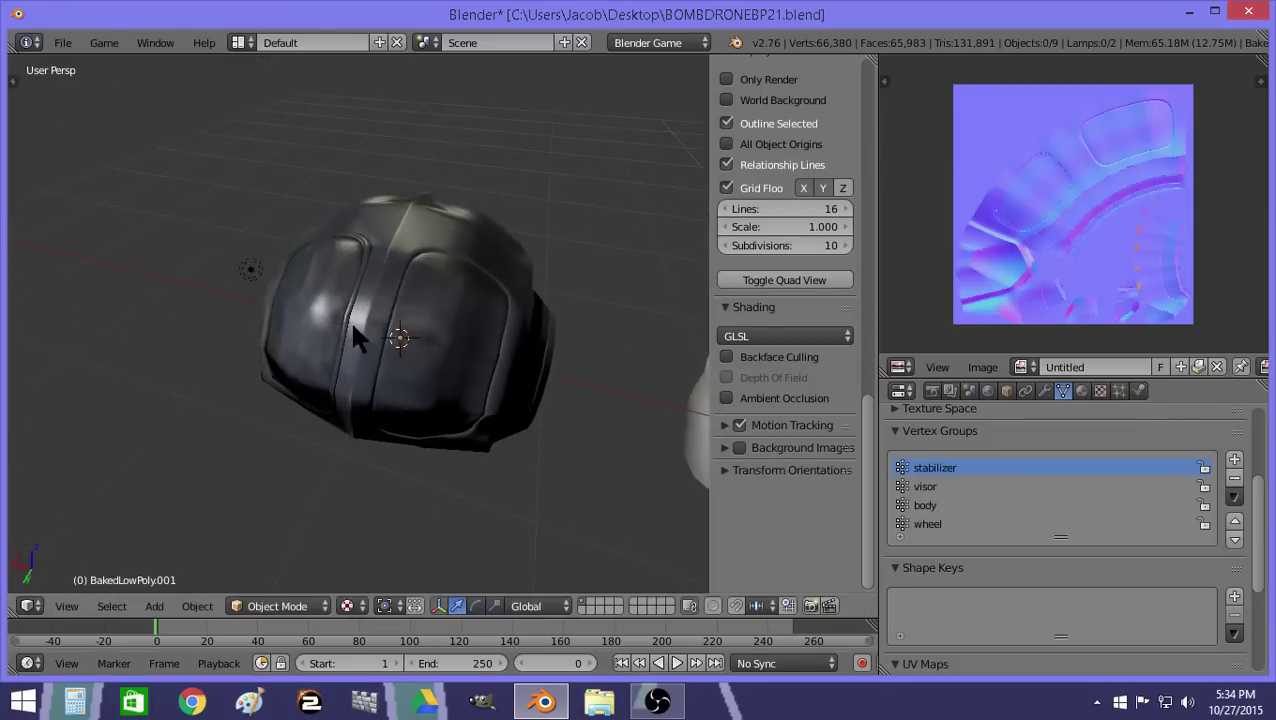
Select the front panel object and try pulling it outward, away from the dome's opening.
right_click(321, 327)
key("Tab")
key("Tab")
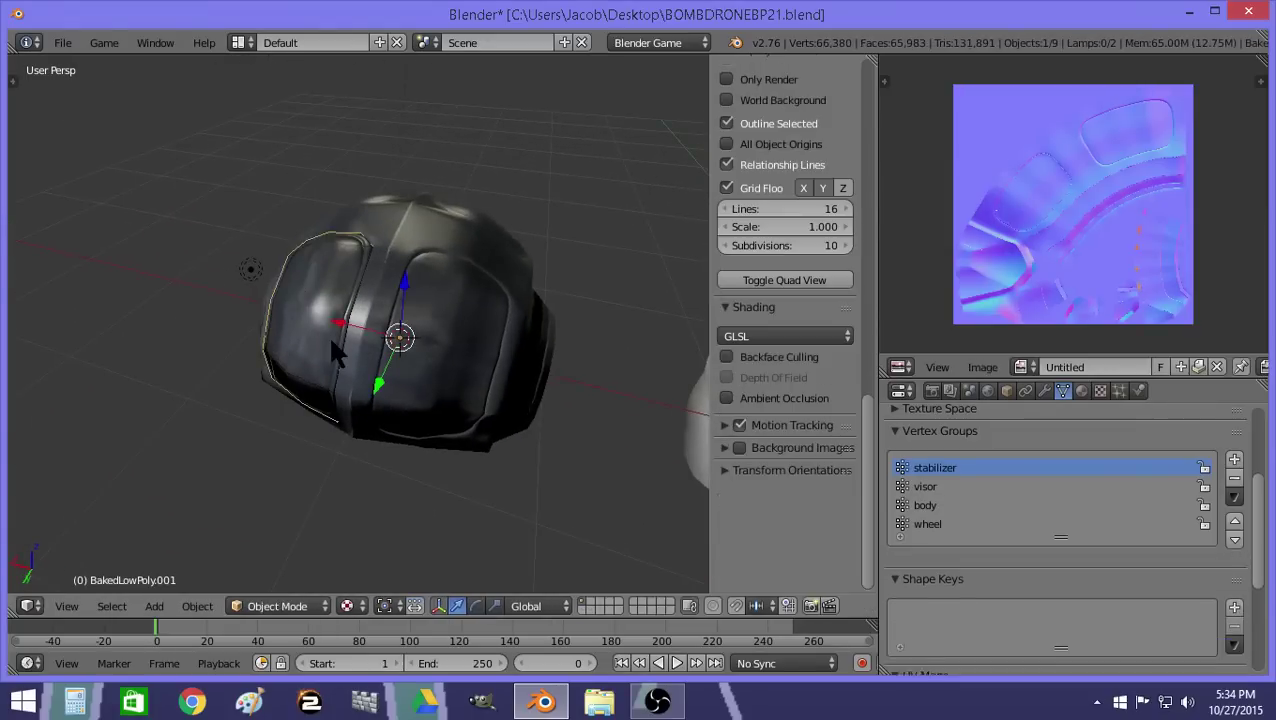
key("g")
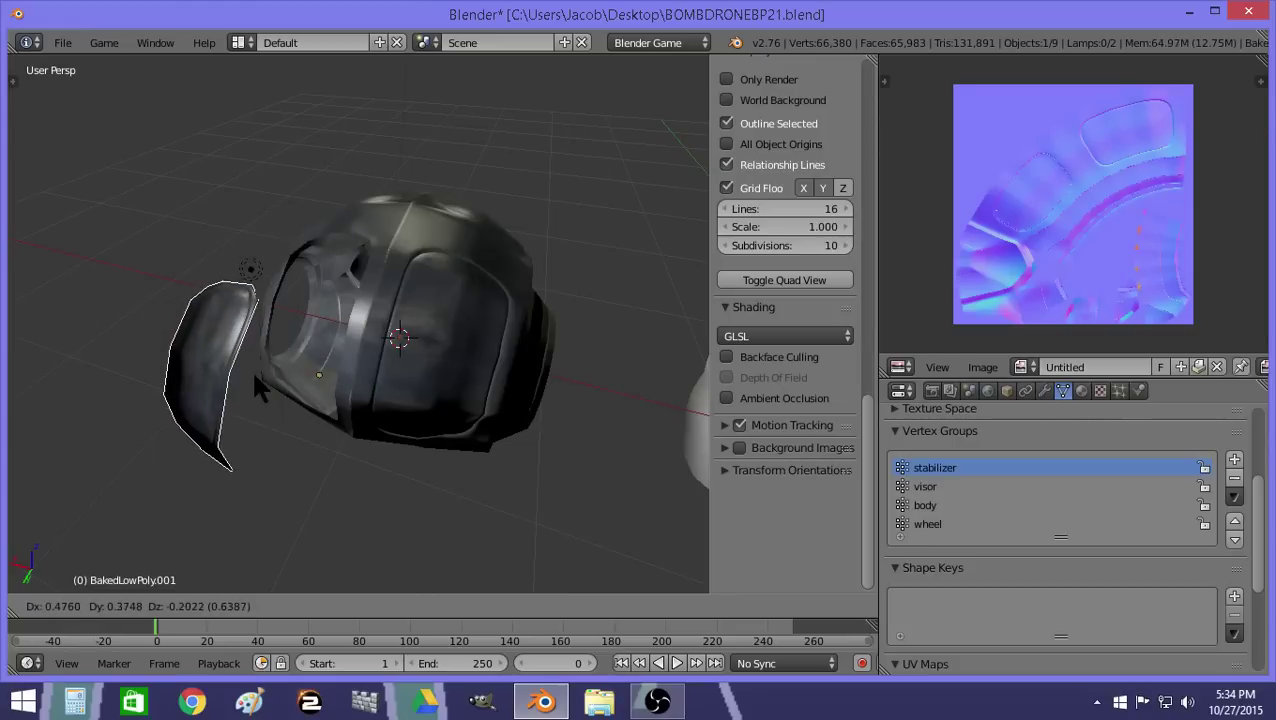
right_click(298, 340)
Deselect everything and fly around the dome to examine how the separate front panel shades in its opening.
key("a")
key("shift+f")
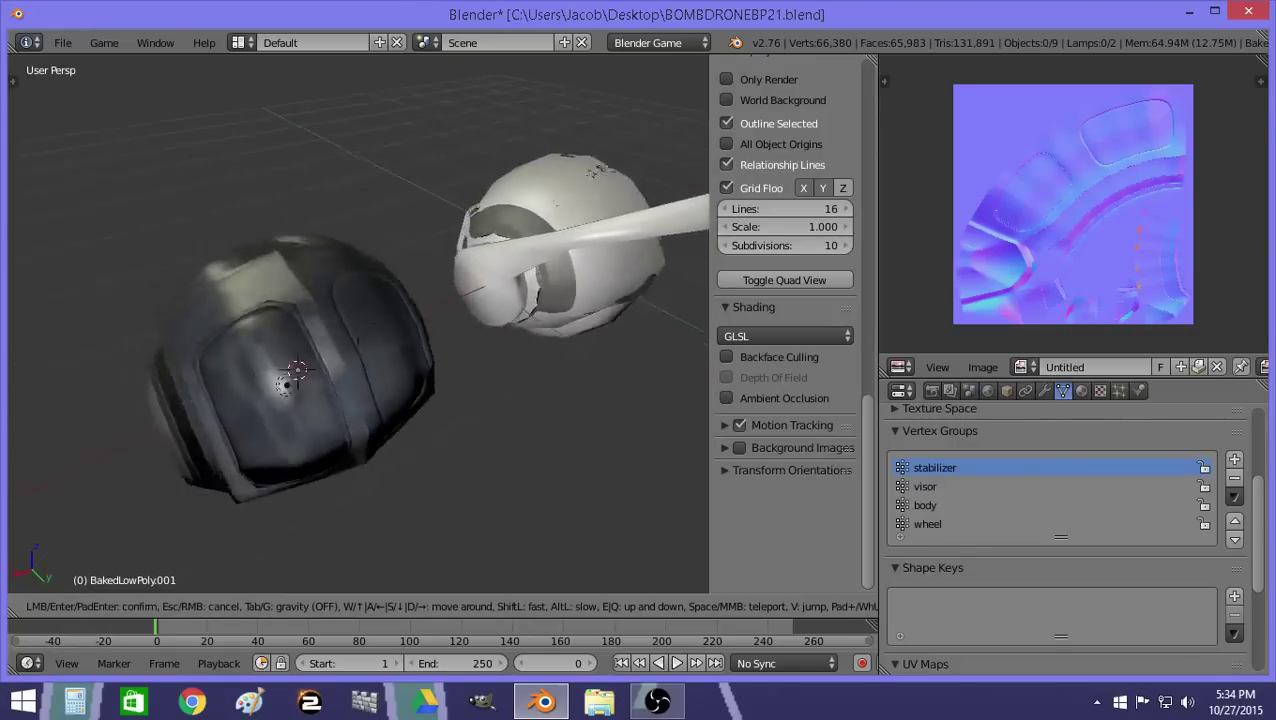
key("s")
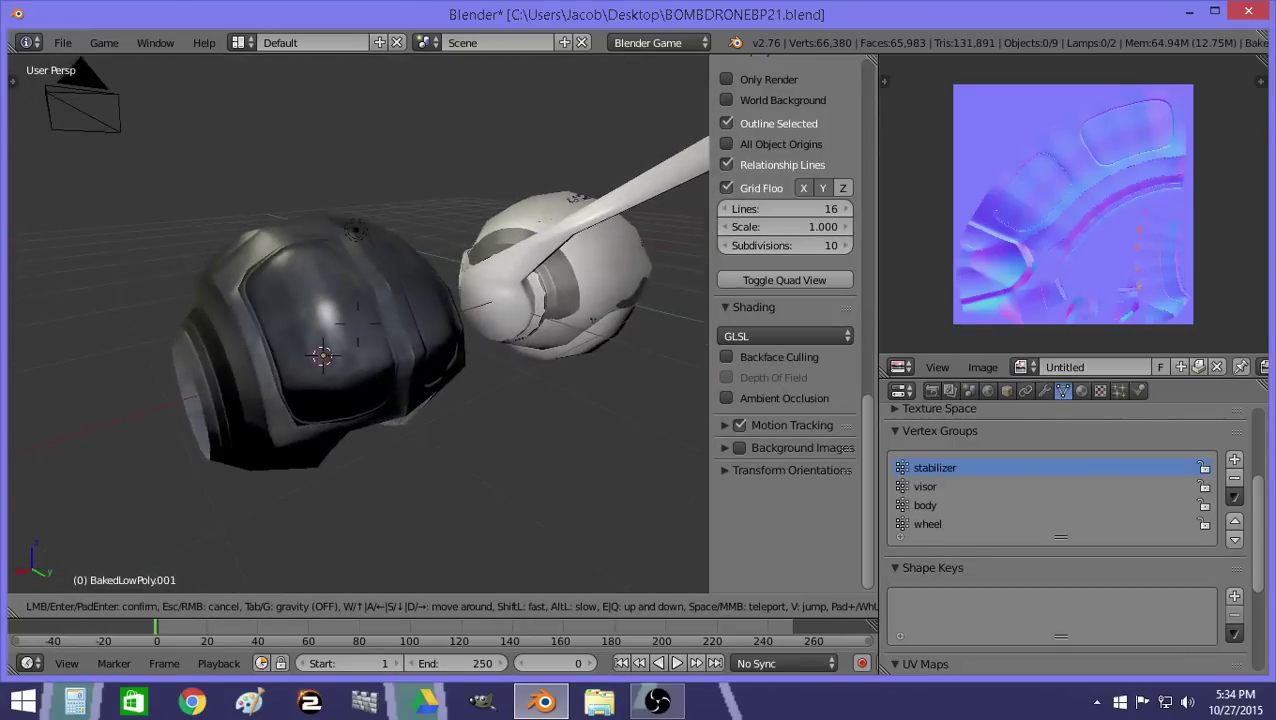